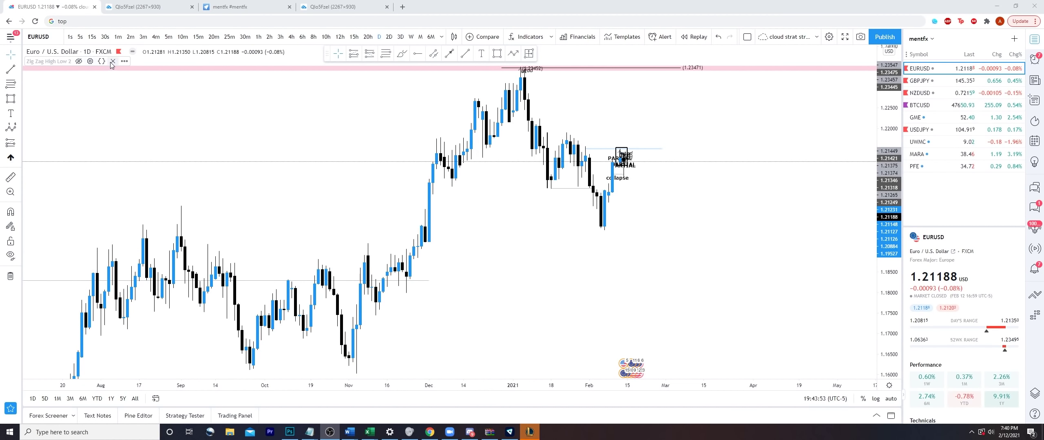
Remove the Zig Zag High Low indicator from the EURUSD daily chart.
left_click(111, 62)
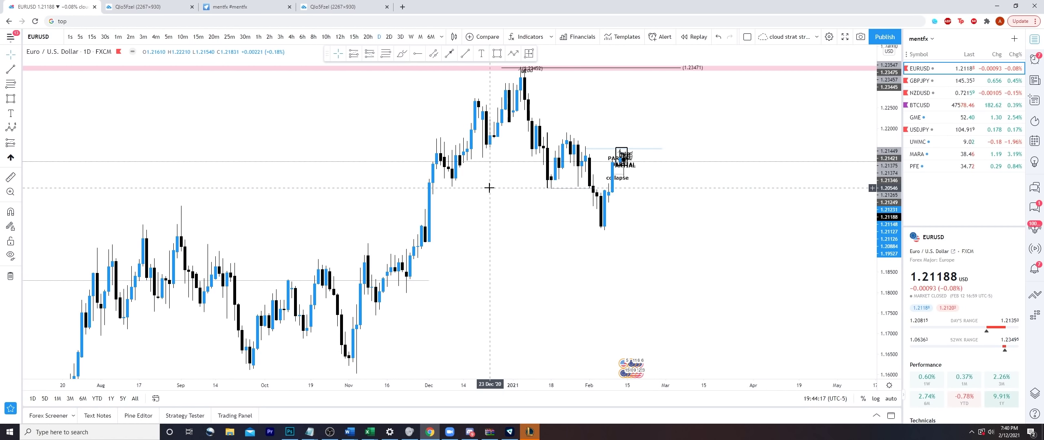
Switch to Discord, reduce it to a smaller window over the chart, and browse the mentfx-trade-ideas channel.
left_click(469, 432)
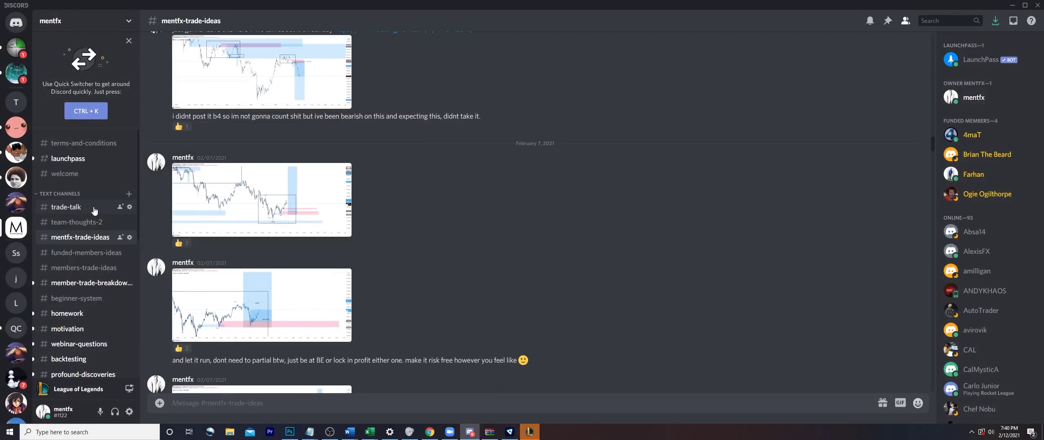
double_click(623, 5)
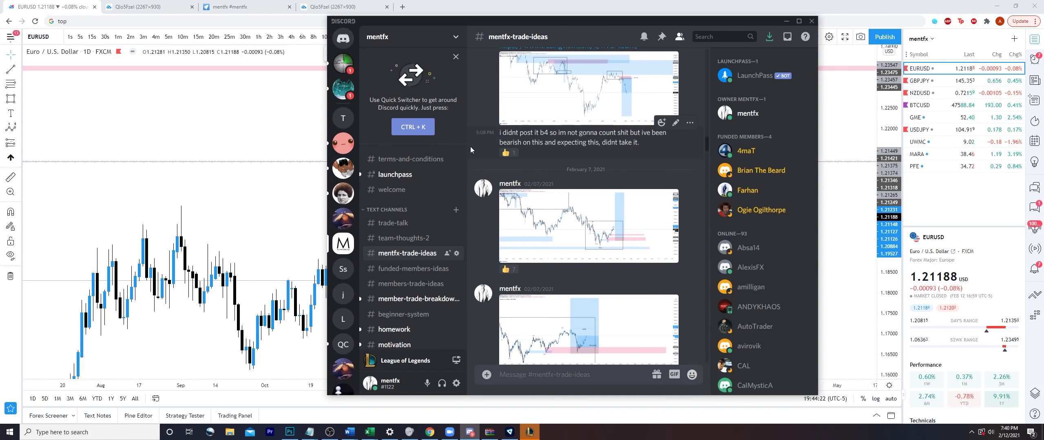
double_click(580, 21)
scroll(151, 235, "down", 1)
scroll(69, 222, "down", 5)
scroll(84, 278, "down", 3)
scroll(117, 249, "up", 5)
left_click_drag(603, 5, 631, 46)
Show the mentfx LaunchPass sign-up page in the browser with its web address highlighted, and return to the EURUSD chart.
left_click(227, 134)
left_click(244, 7)
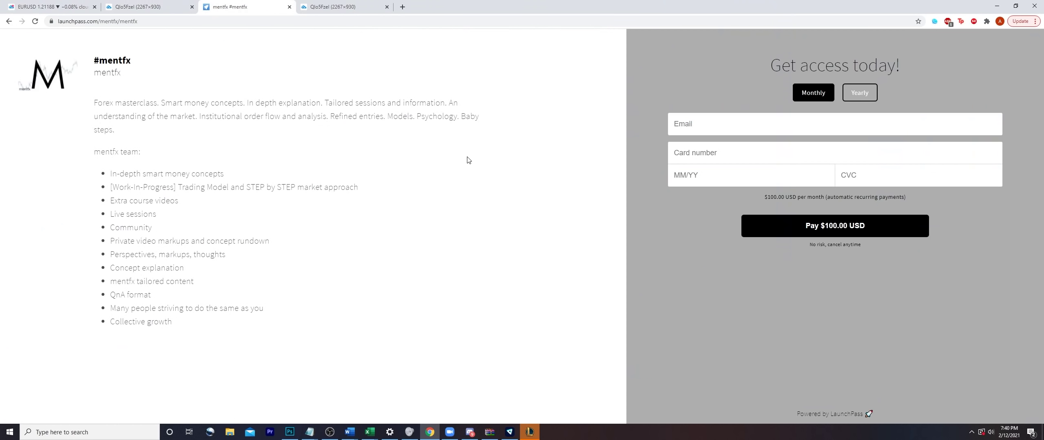
left_click(62, 21)
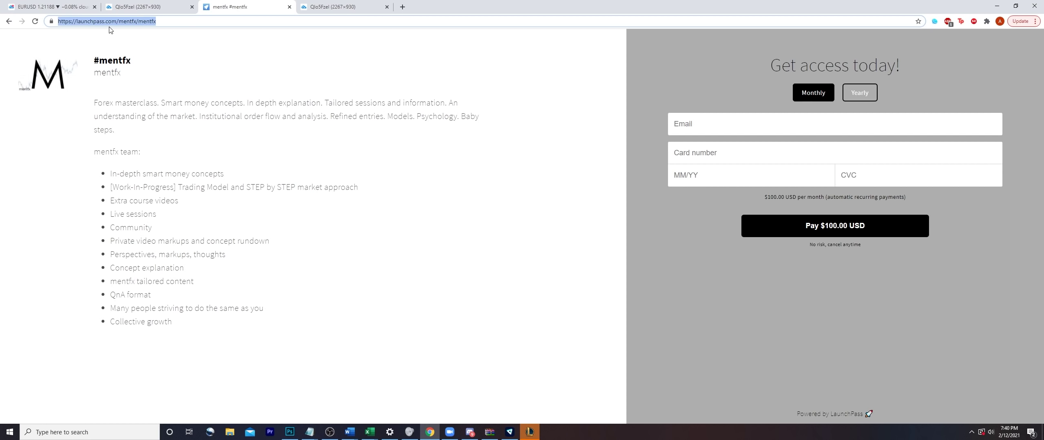
left_click(65, 8)
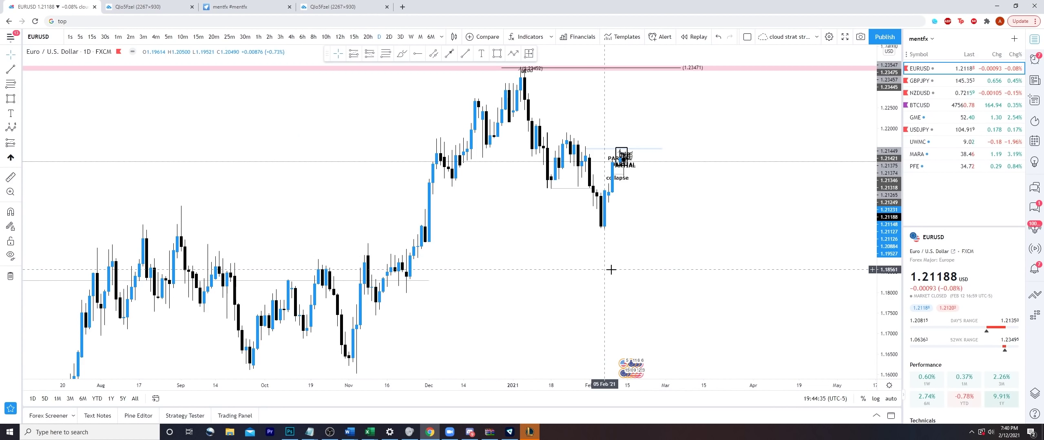
Switch to Discord and look through mentfx-trade-ideas for the start of this week's EURUSD sell posts.
left_click(470, 432)
scroll(634, 265, "down", 10)
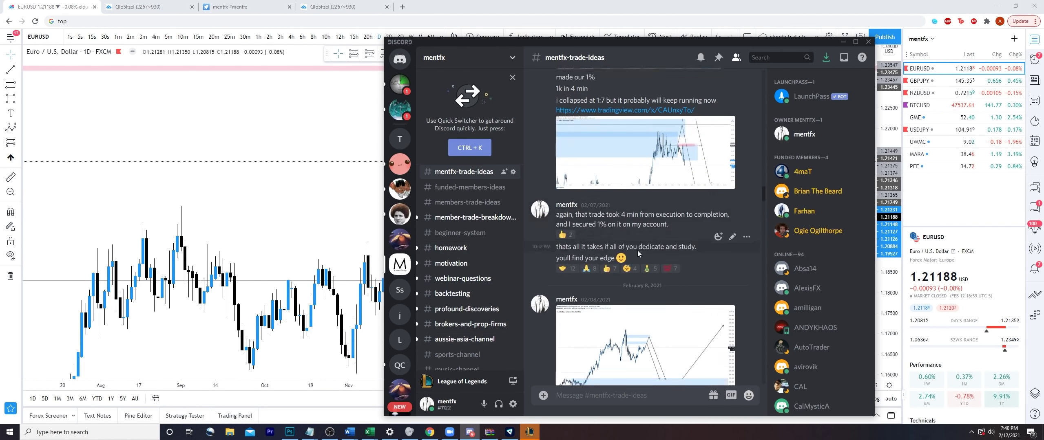
scroll(655, 314, "up", 10)
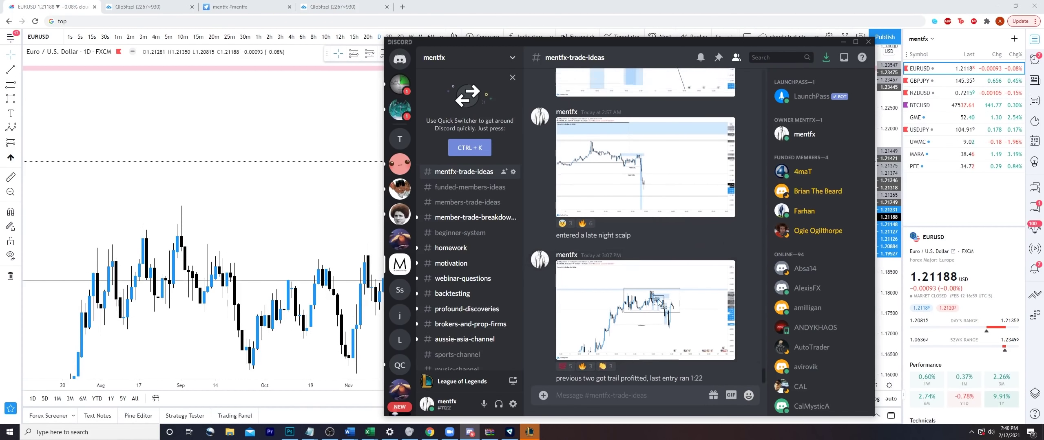
scroll(661, 308, "up", 10)
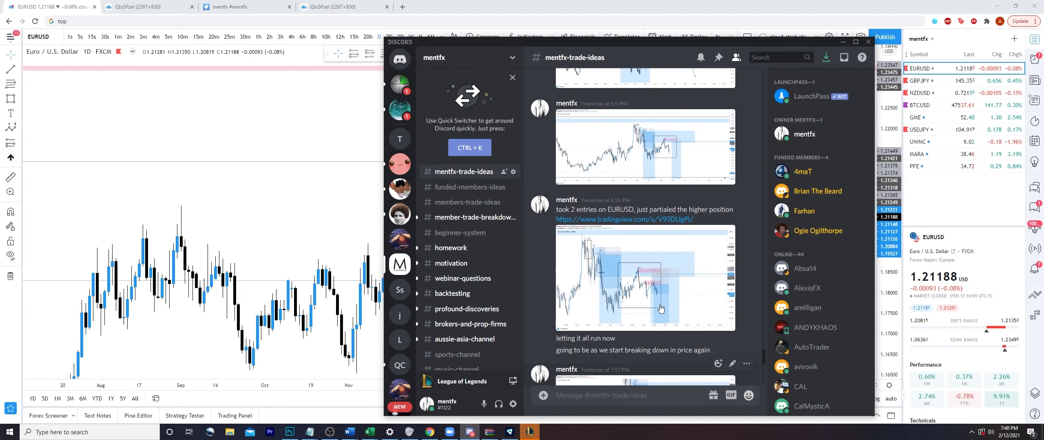
scroll(661, 307, "up", 10)
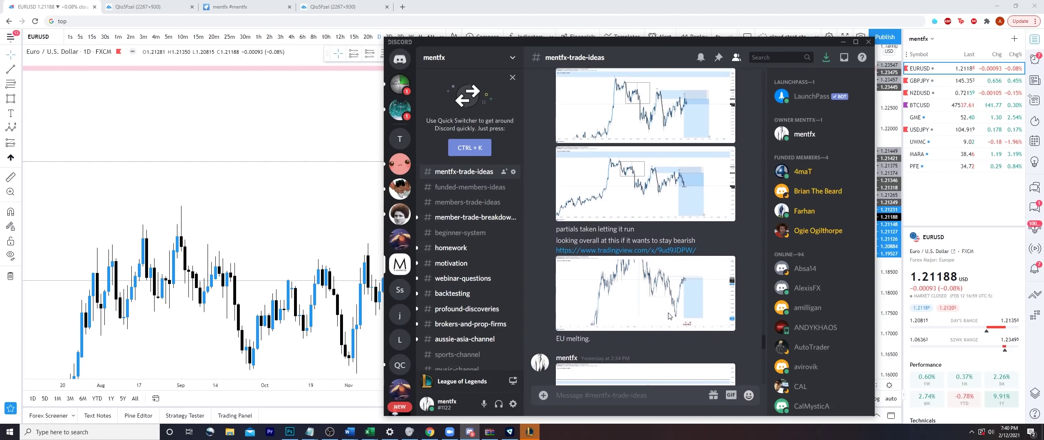
scroll(666, 319, "up", 1)
scroll(666, 286, "down", 6)
Examine enlarged versions of the first EURUSD sell charts, up to the "partials taken letting it run" post.
left_click(666, 245)
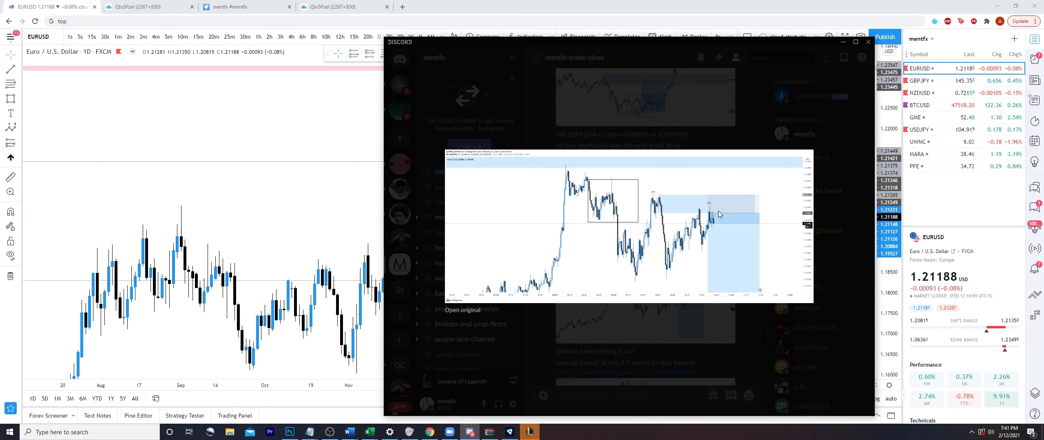
left_click(678, 345)
scroll(685, 209, "down", 3)
left_click(685, 209)
key("Escape")
scroll(690, 263, "down", 2)
left_click(685, 110)
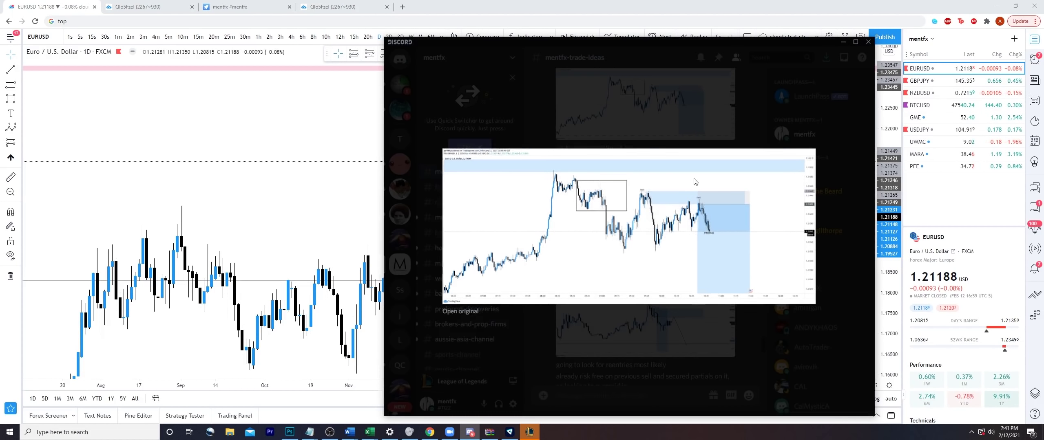
left_click(702, 359)
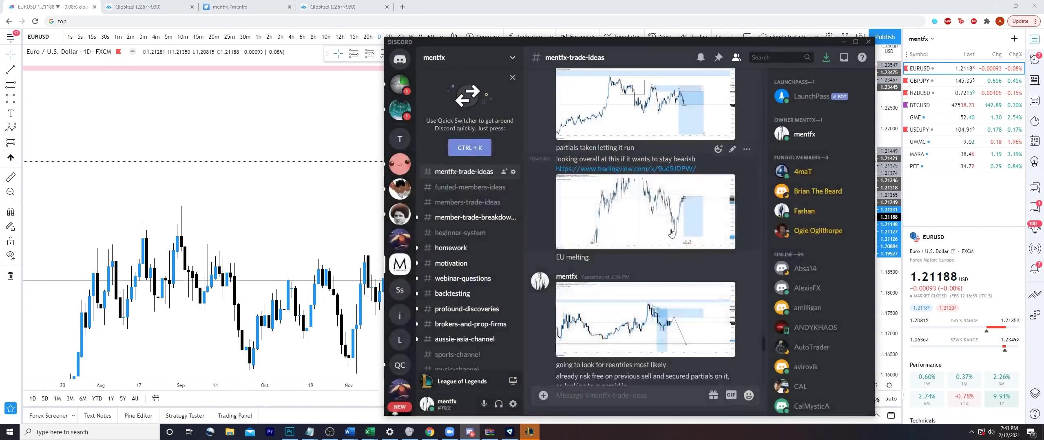
Examine the enlarged chart posted with "going to look for reentries most likely" and the following "expectation" chart.
scroll(681, 244, "down", 2)
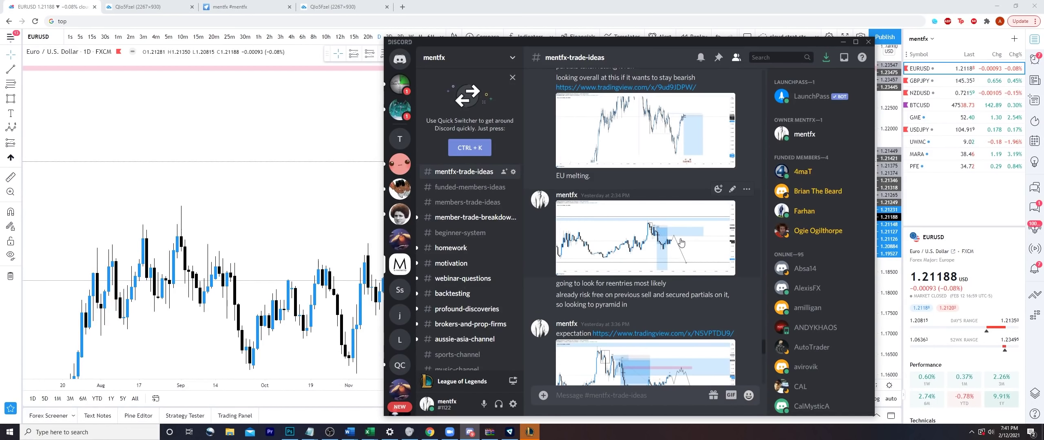
left_click(681, 244)
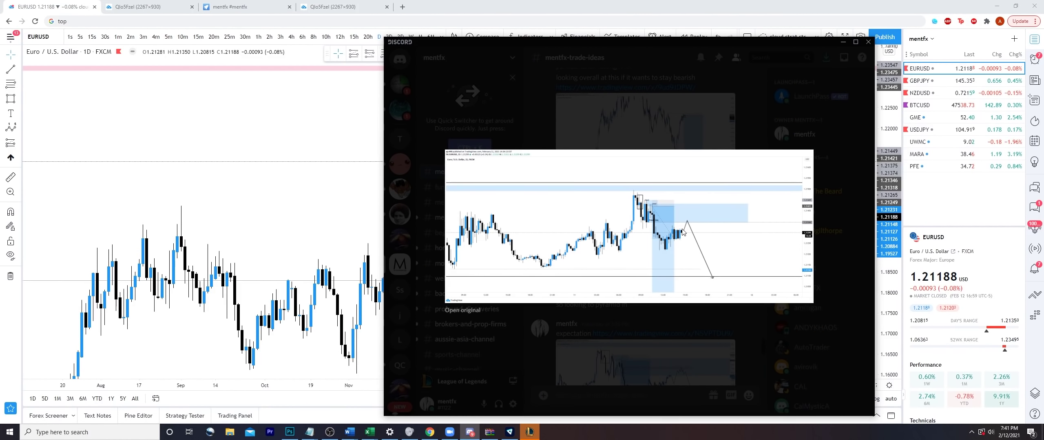
left_click(698, 320)
scroll(652, 232, "down", 4)
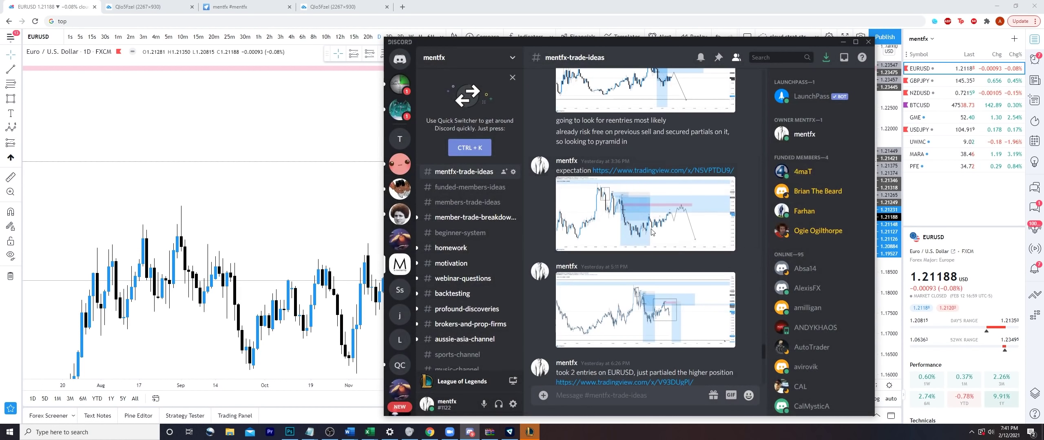
left_click(651, 233)
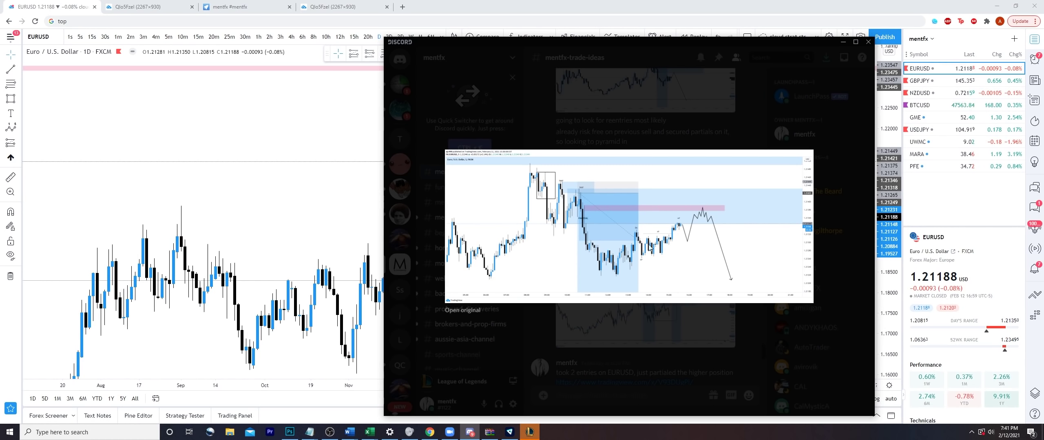
left_click(695, 305)
Examine the enlarged chart posted after the expectation and the one under "took 2 entries on EURUSD".
scroll(659, 217, "down", 2)
left_click(722, 249)
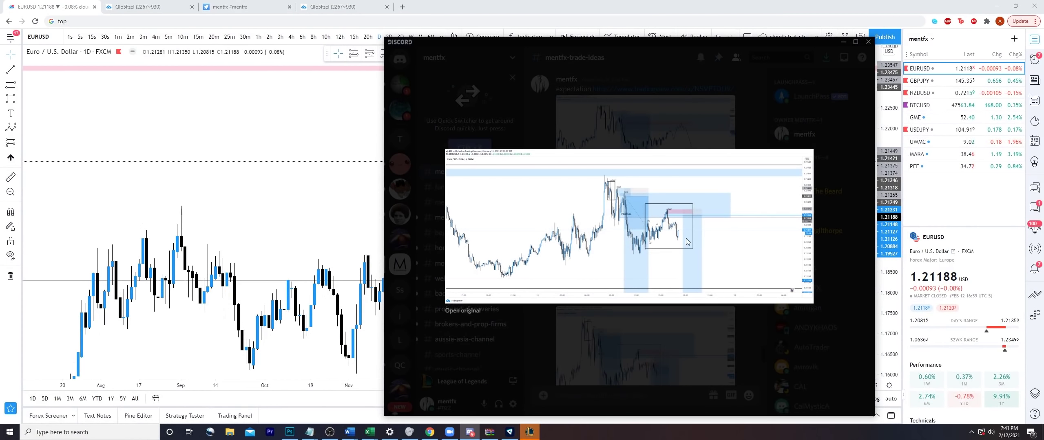
left_click(680, 319)
scroll(661, 244, "down", 4)
left_click(663, 256)
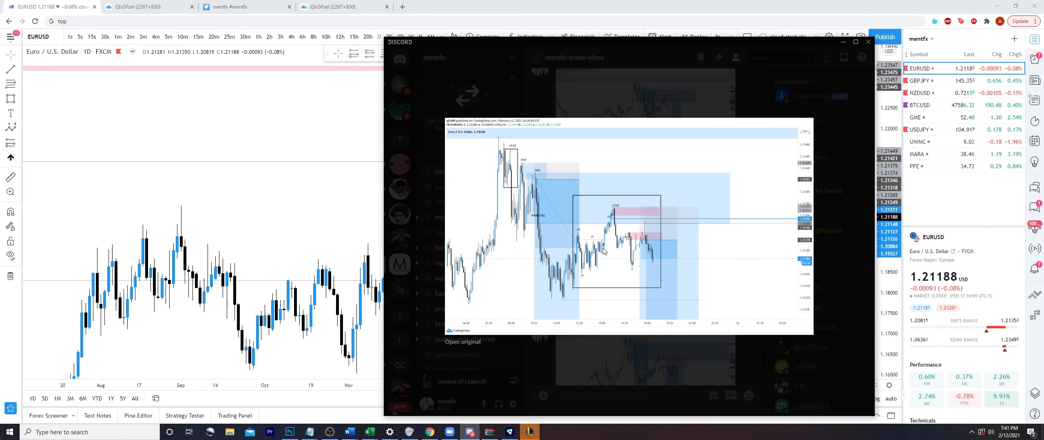
left_click(646, 367)
Examine the enlarged chart of the EURUSD trade posted with the "partialed" message.
scroll(676, 220, "down", 1)
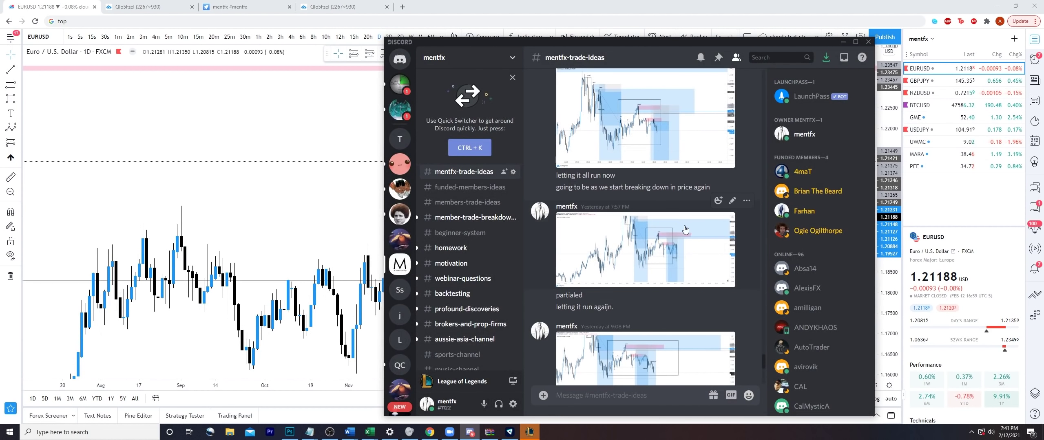
left_click(722, 223)
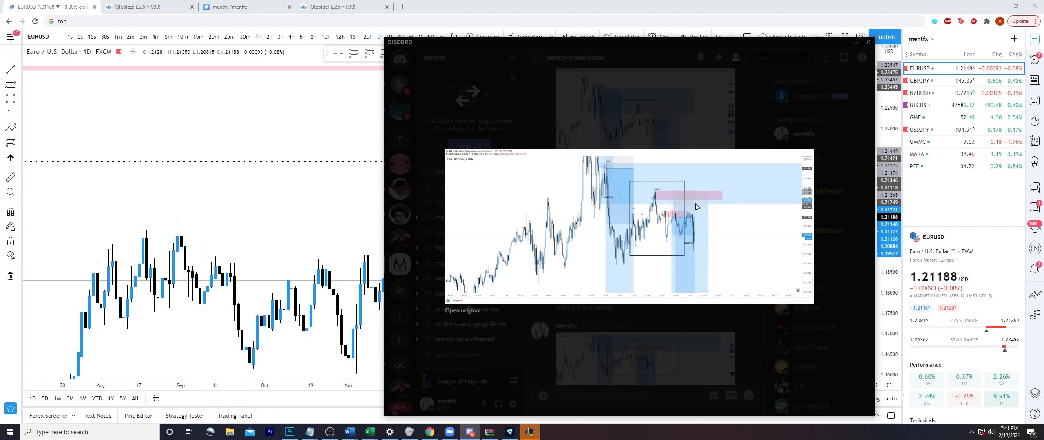
left_click(727, 341)
scroll(668, 230, "down", 5)
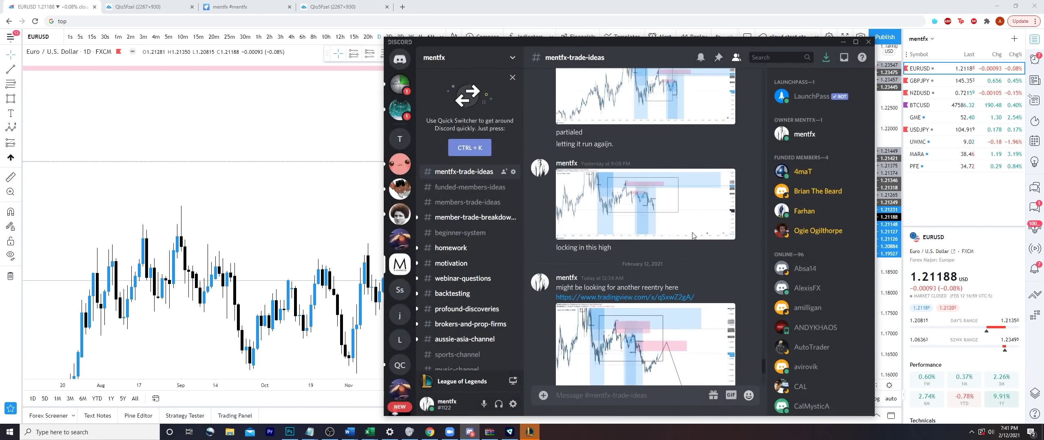
Examine the enlarged February 12 charts, from the reentry idea and late night scalp to the latest post.
left_click(620, 224)
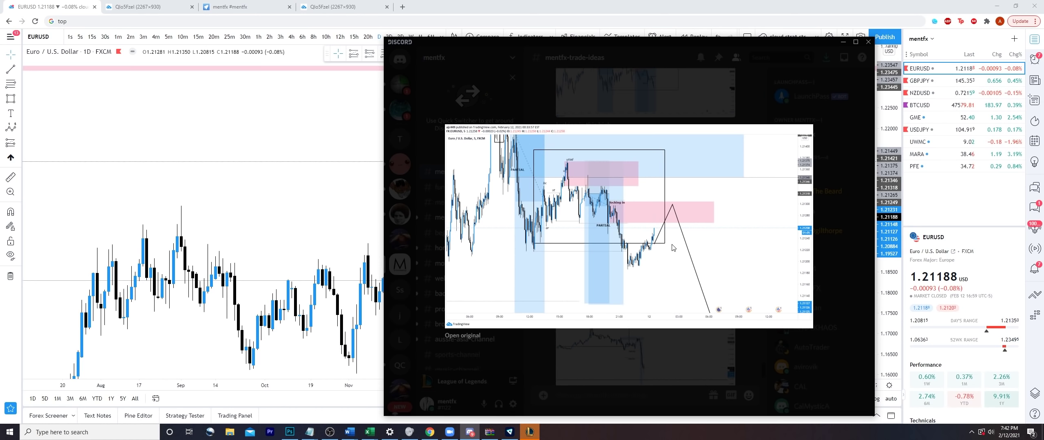
left_click(690, 352)
scroll(700, 281, "down", 2)
left_click(696, 277)
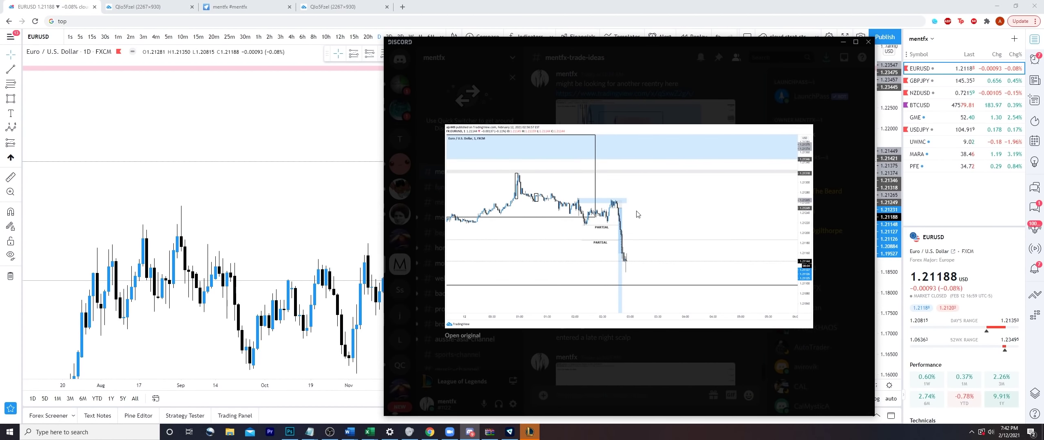
left_click(663, 348)
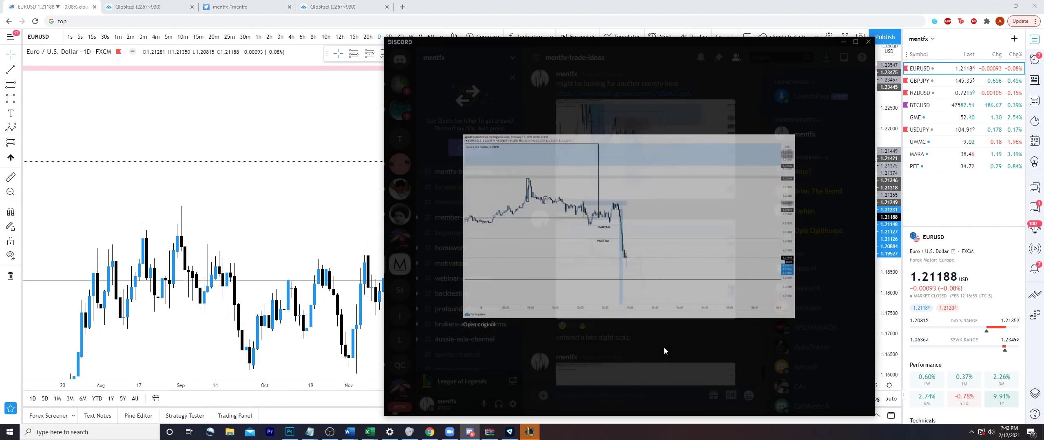
scroll(676, 255, "down", 2)
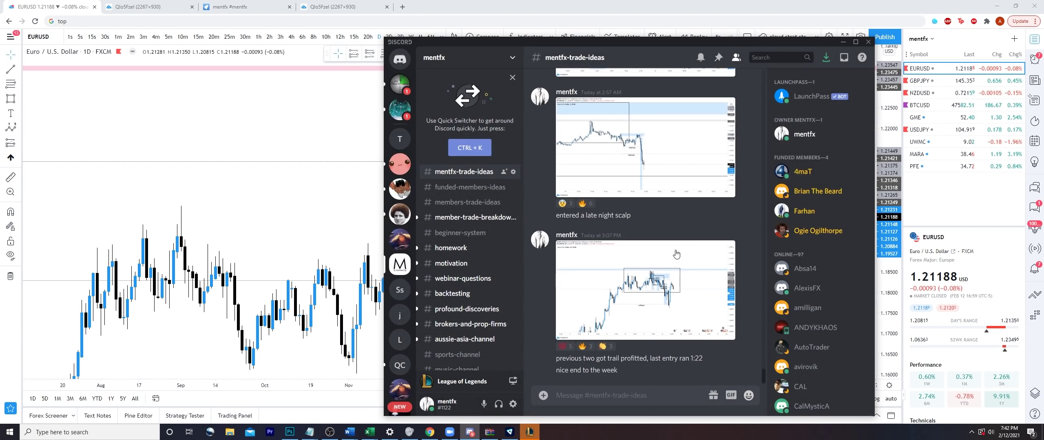
left_click(669, 290)
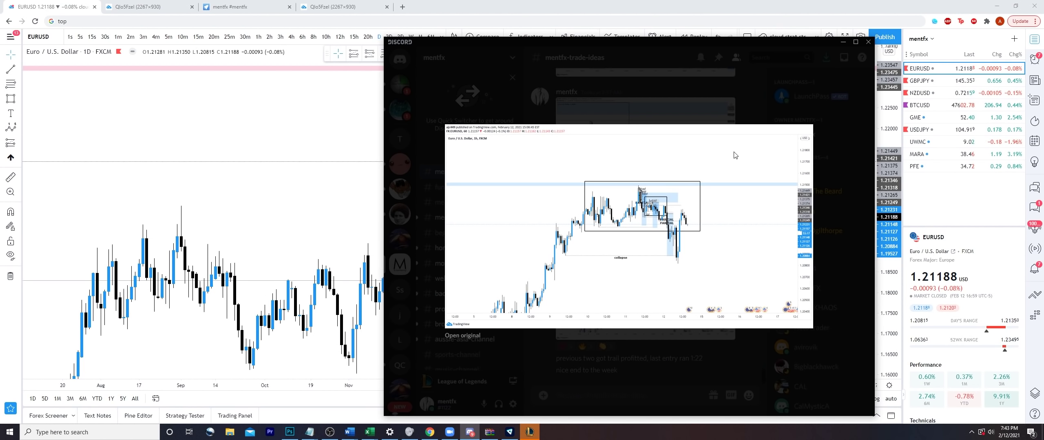
Return to the TradingView chart, sketch rising waves with pullbacks below the latest candles using the Brush, and undo them.
left_click(489, 31)
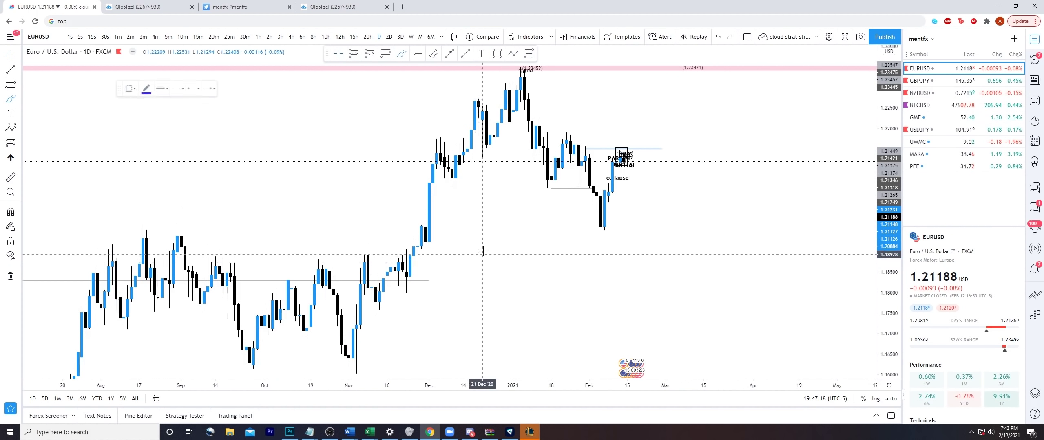
mouse_move(541, 338)
left_mouse_down()
mouse_move(687, 242)
mouse_move(718, 186)
left_mouse_up()
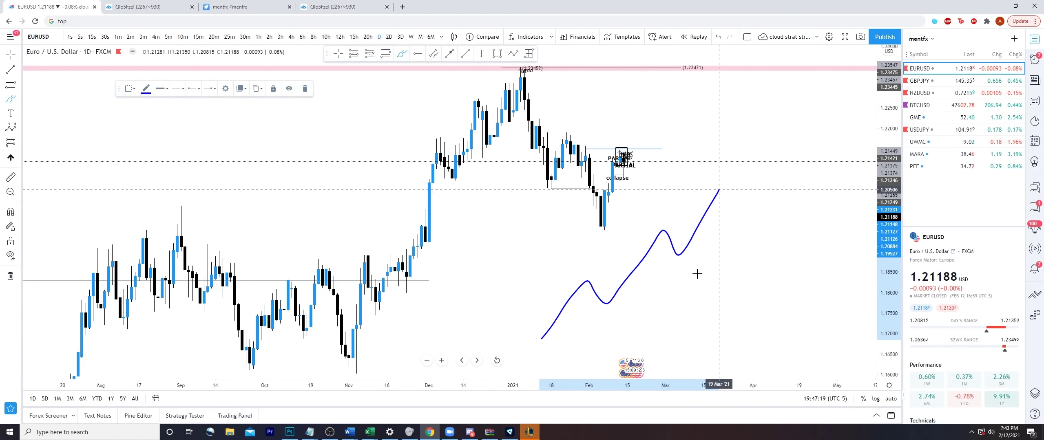
key("ctrl+z")
mouse_move(564, 336)
left_mouse_down()
mouse_move(617, 267)
mouse_move(693, 204)
mouse_move(760, 162)
mouse_move(799, 166)
left_mouse_up()
key("ctrl+z")
Sketch a descending wave of lower highs and lower lows with the Brush beside the latest candles, and undo the strokes.
mouse_move(636, 214)
left_mouse_down()
mouse_move(673, 282)
mouse_move(734, 315)
mouse_move(806, 277)
mouse_move(830, 334)
left_mouse_up()
left_click_drag(839, 274, 646, 360)
key("ctrl+z")
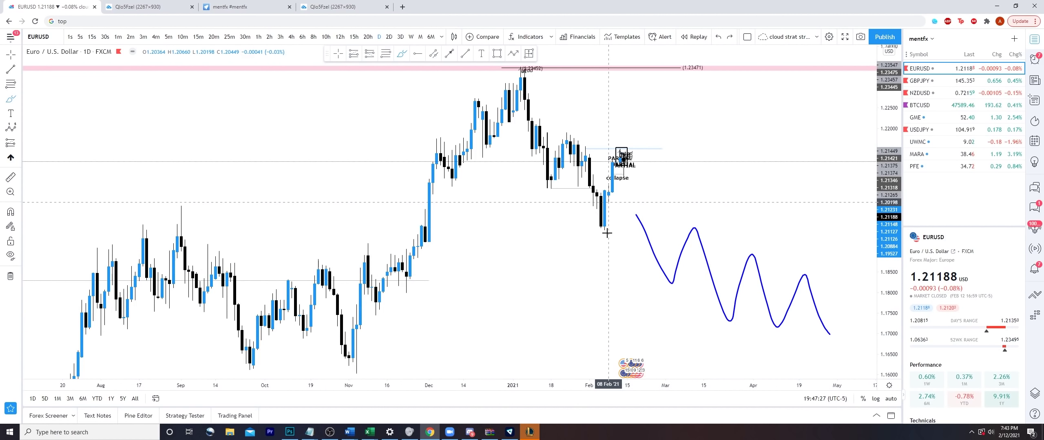
key("ctrl+z")
Trace the decline from the January high with the Brush, extend it into two further drops, and delete the stroke.
left_click(537, 233)
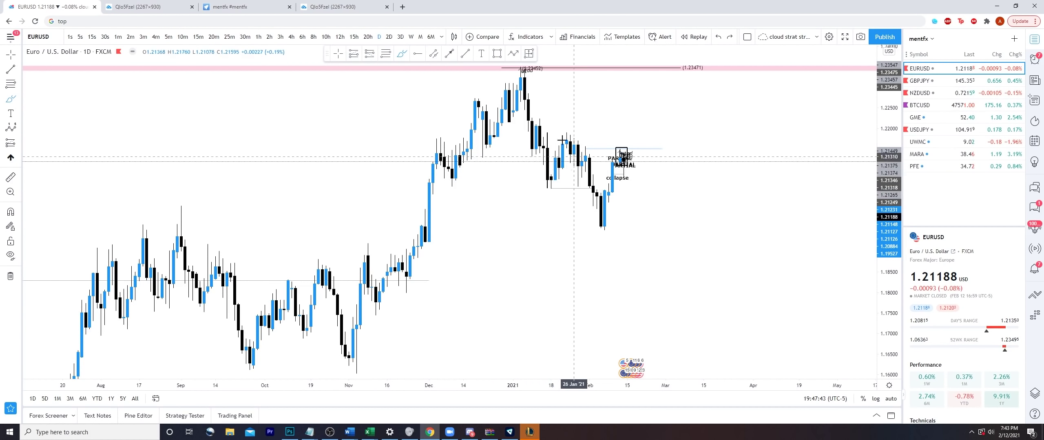
mouse_move(521, 77)
left_mouse_down()
mouse_move(539, 146)
mouse_move(563, 143)
mouse_move(603, 230)
mouse_move(634, 159)
mouse_move(682, 279)
mouse_move(731, 194)
mouse_move(761, 311)
left_mouse_up()
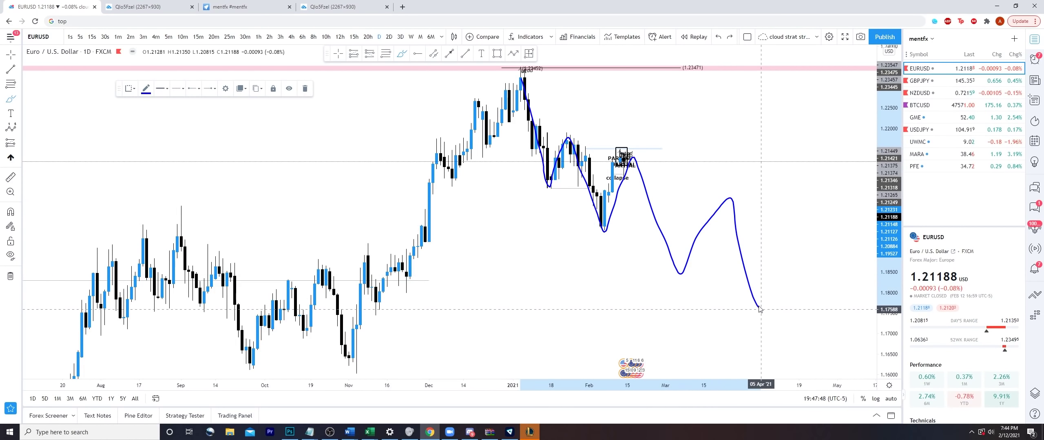
key("Delete")
Trace the decline from the January high with a rally projected up to the pink zone, and undo the brush strokes.
mouse_move(528, 76)
left_mouse_down()
mouse_move(568, 179)
mouse_move(604, 220)
mouse_move(624, 156)
mouse_move(643, 196)
mouse_move(658, 194)
left_mouse_up()
left_click_drag(581, 224, 674, 224)
key("ctrl+z")
key("ctrl+z")
left_click_drag(643, 195, 716, 69)
key("ctrl")
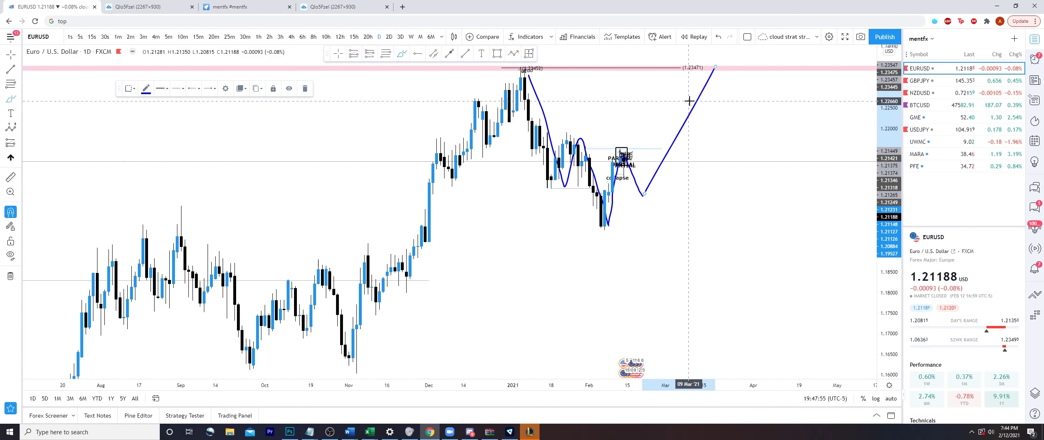
key("ctrl+z")
key("ctrl+z")
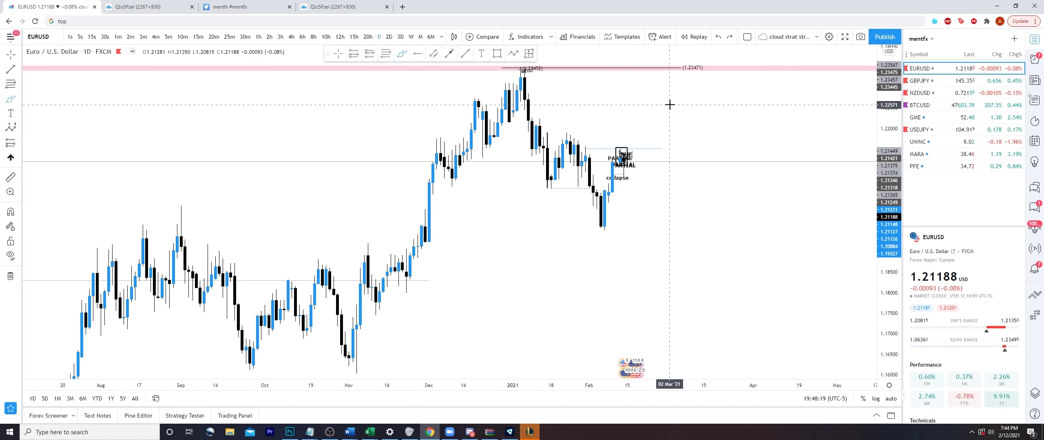
Mark the January high at the pink zone with Brush strokes, and undo the strokes.
left_click_drag(543, 81, 551, 135)
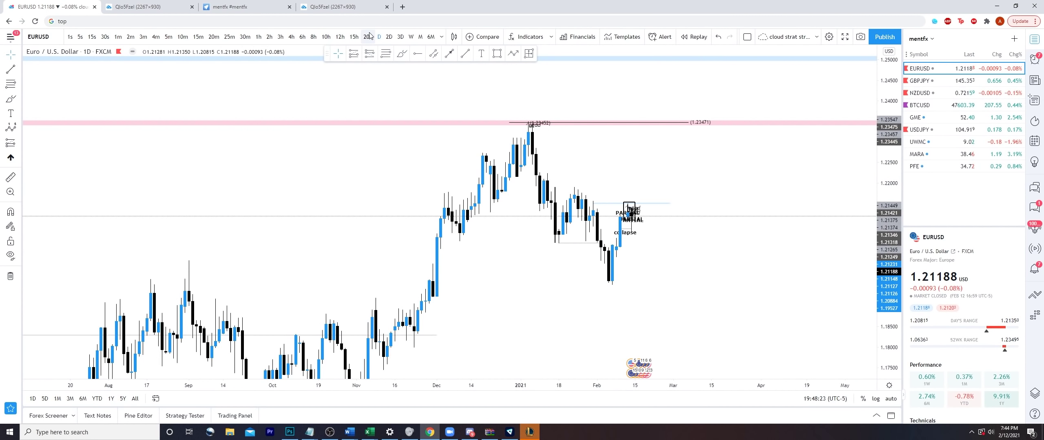
left_click(402, 53)
left_click_drag(517, 112, 514, 116)
key("ctrl+z")
key("ctrl+y")
key("ctrl+z")
mouse_move(518, 108)
left_mouse_down()
mouse_move(508, 112)
mouse_move(552, 125)
mouse_move(517, 115)
mouse_move(532, 134)
left_mouse_up()
key("ctrl+z")
key("ctrl+z")
key("ctrl+z")
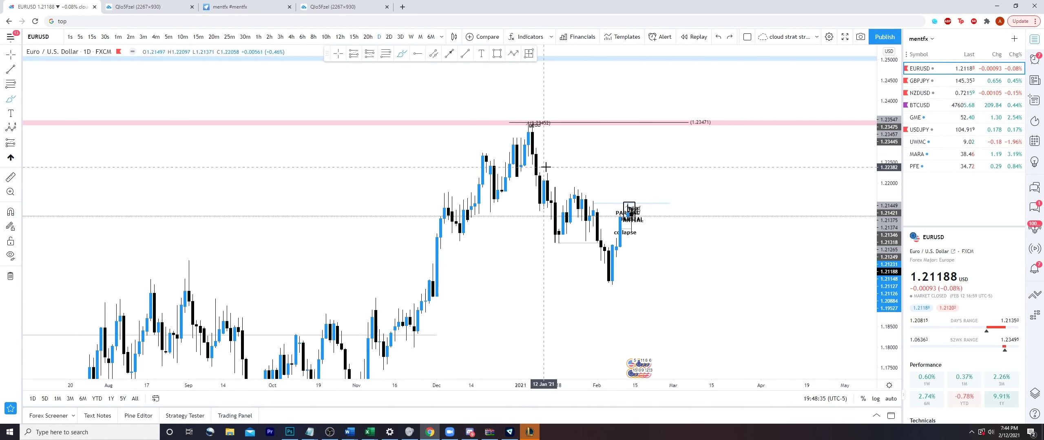
Circle the January high with the Brush, trace a decline from it past the February low, and undo the strokes.
mouse_move(552, 125)
left_mouse_down()
mouse_move(566, 119)
mouse_move(555, 129)
mouse_move(532, 113)
left_mouse_up()
key("ctrl+z")
key("ctrl+z")
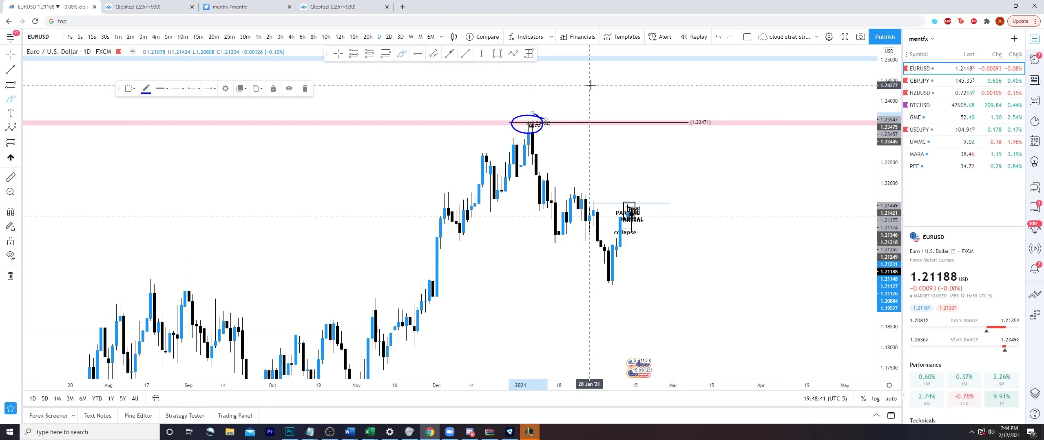
key("ctrl+z")
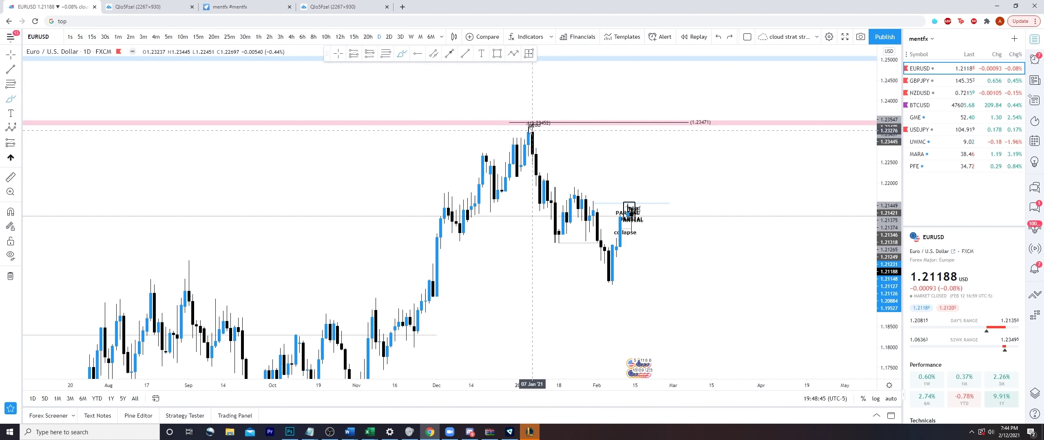
key("ctrl+y")
mouse_move(535, 130)
left_mouse_down()
mouse_move(571, 257)
mouse_move(635, 314)
left_mouse_up()
key("ctrl+z")
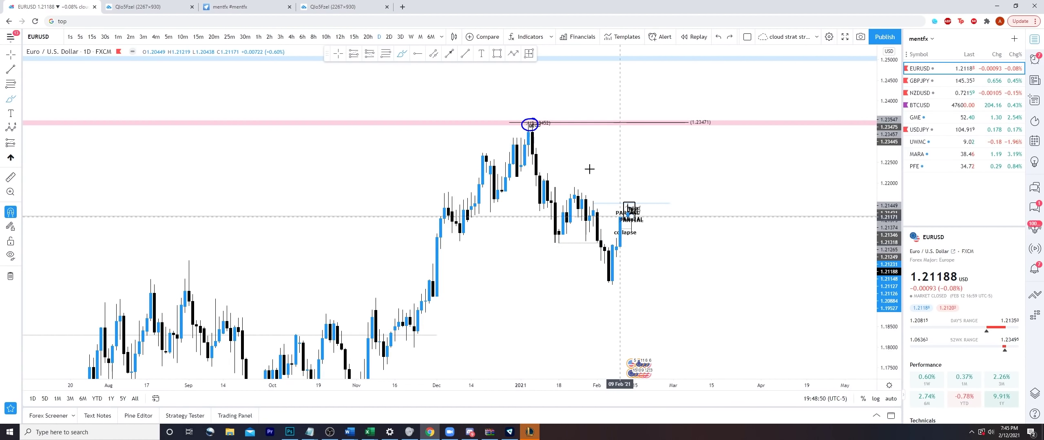
key("ctrl+z")
Place a short position at the January high, extend its target down to the February low, and delete it.
left_click(10, 143)
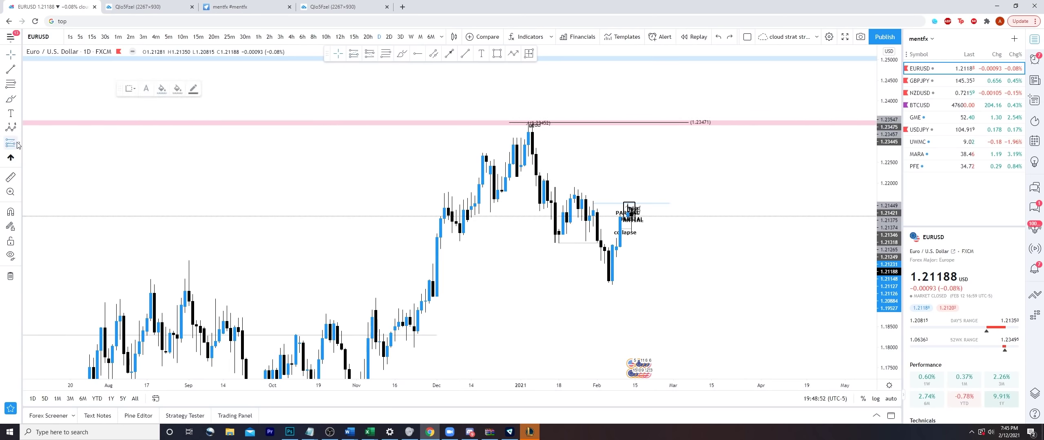
left_click(532, 125)
left_click(503, 75)
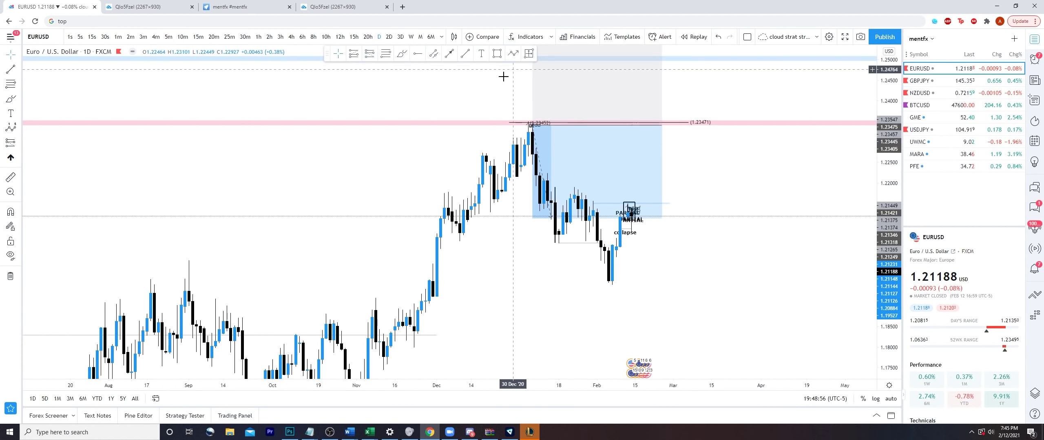
left_click_drag(503, 74, 523, 144)
left_click_drag(552, 102, 503, 188)
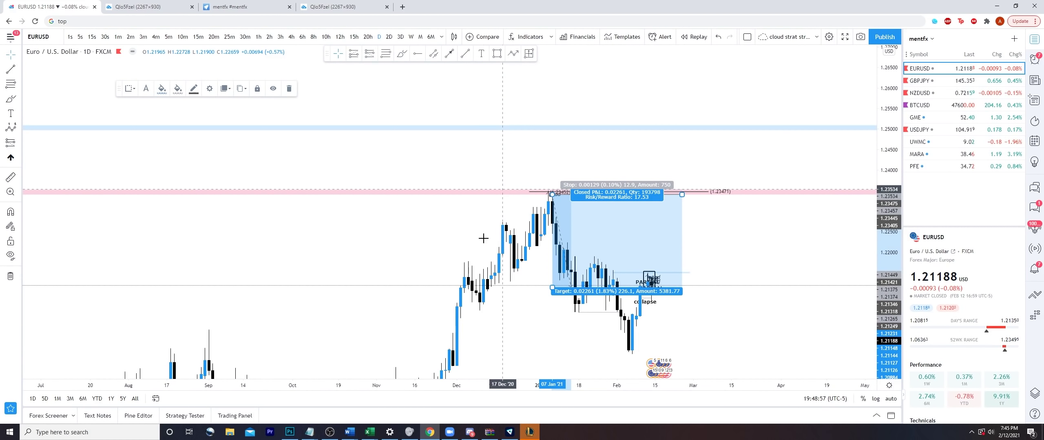
left_click_drag(483, 238, 474, 186)
left_click_drag(543, 234, 556, 300)
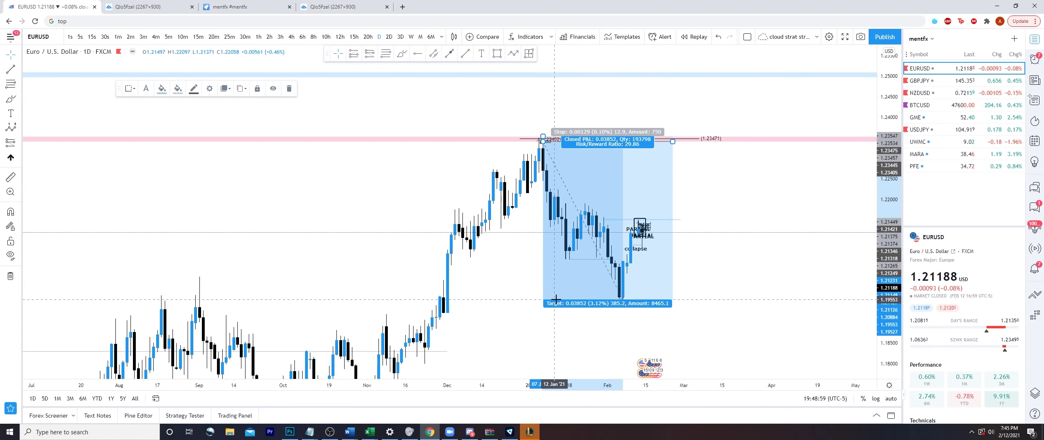
key("Delete")
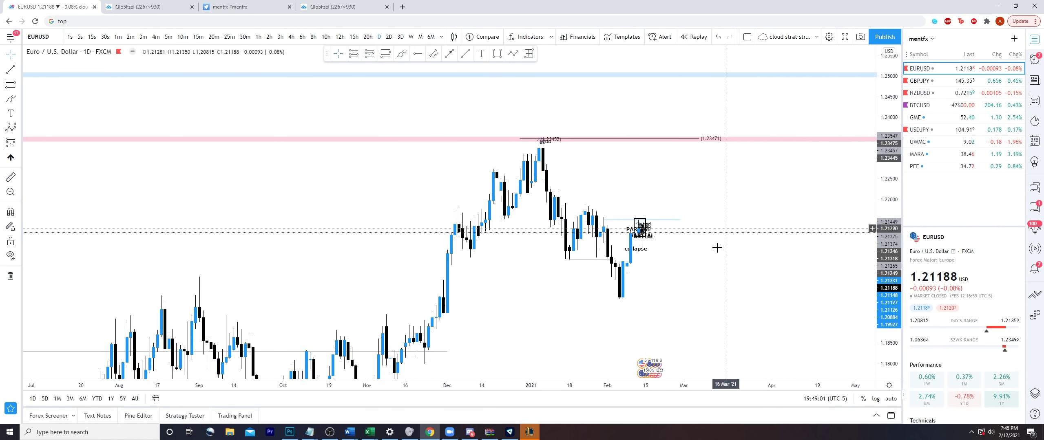
Switch the EURUSD chart to the weekly timeframe and compress its price scale around the recent rally.
left_click_drag(717, 248, 731, 241)
left_click_drag(557, 277, 539, 246)
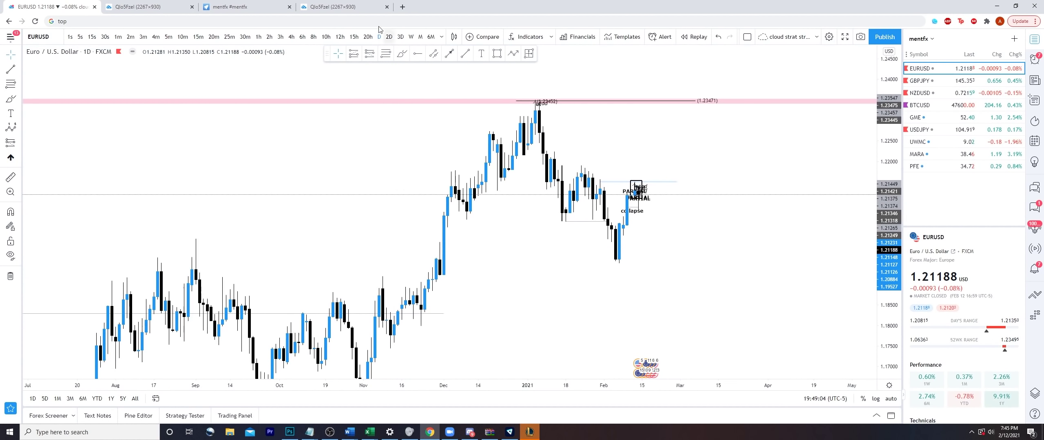
left_click(411, 36)
left_click_drag(755, 250, 755, 200)
left_click_drag(888, 200, 888, 294)
left_click_drag(761, 279, 732, 284)
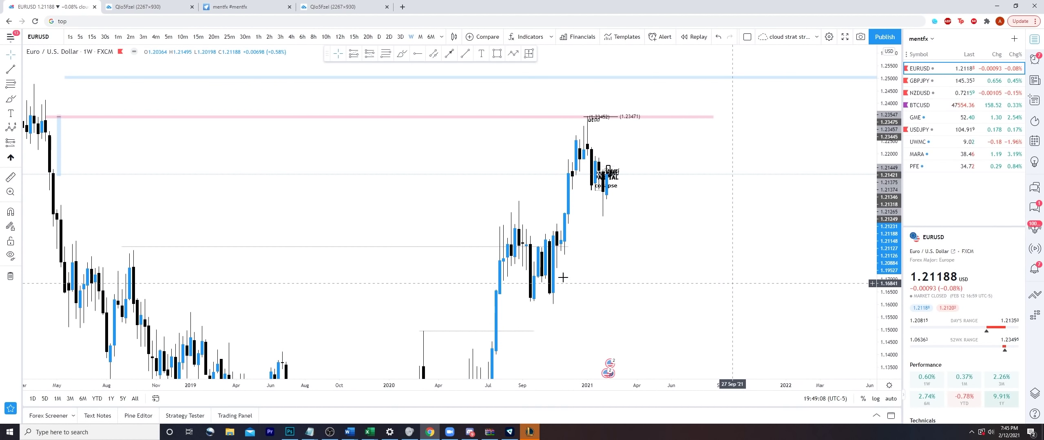
left_click_drag(705, 238, 622, 277)
Sketch projected dips below the latest weekly candles with rallies above the blue zone using the Brush, and undo the strokes.
left_click(401, 54)
left_click_drag(546, 198, 622, 183)
left_click_drag(659, 128, 699, 56)
mouse_move(581, 245)
left_mouse_down()
mouse_move(669, 205)
mouse_move(768, 56)
left_mouse_up()
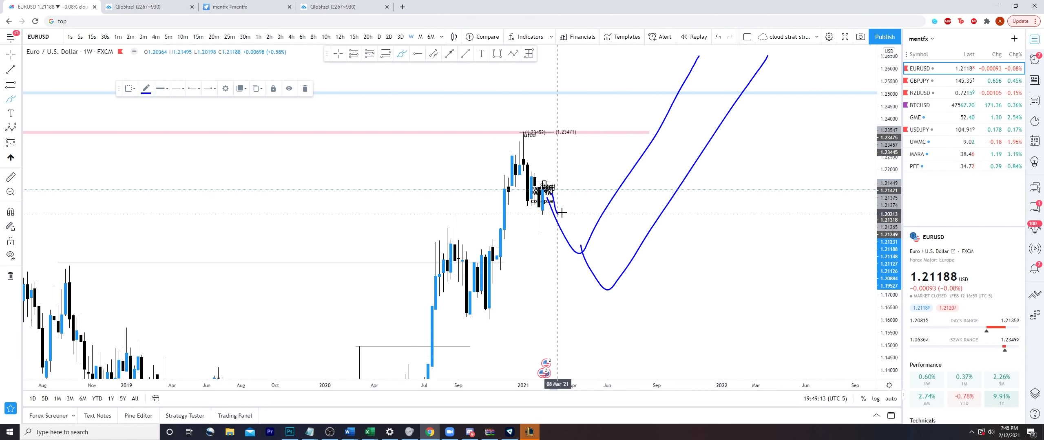
key("ctrl+z")
key("ctrl+z")
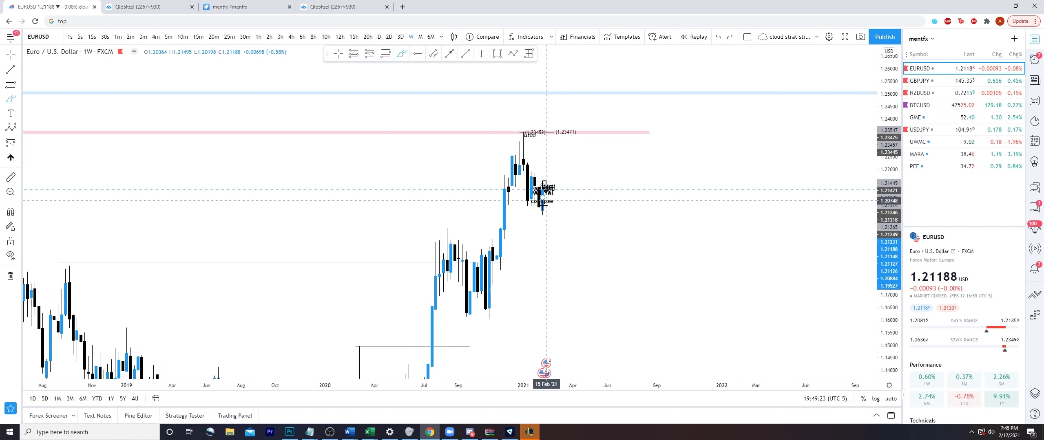
mouse_move(552, 210)
left_mouse_down()
mouse_move(564, 241)
mouse_move(607, 240)
mouse_move(640, 274)
mouse_move(684, 235)
mouse_move(757, 110)
mouse_move(761, 157)
left_mouse_up()
key("ctrl+z")
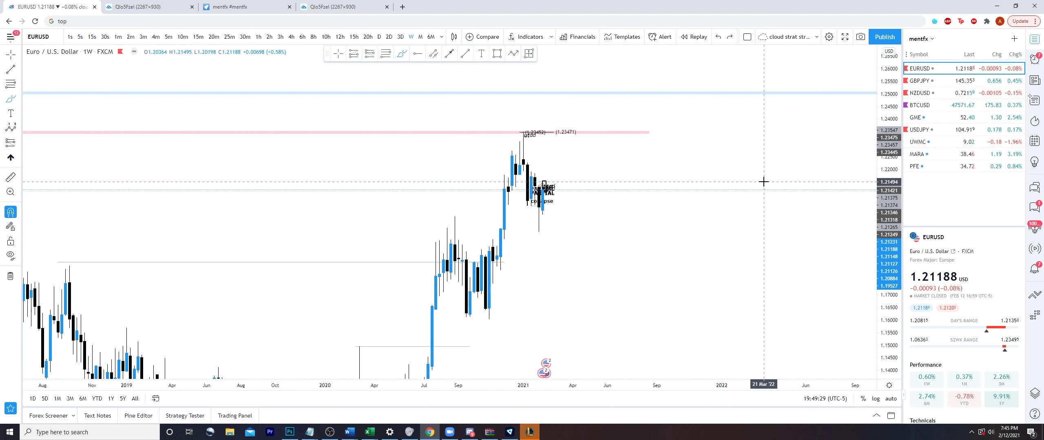
Draw two Brush strokes from the mid-2020 rally toward mid-2021 on the weekly chart, undo them, and leave the Brush.
scroll(764, 182, "down", 2)
left_click_drag(472, 327, 654, 303)
left_click_drag(472, 345, 656, 319)
key("ctrl+z")
key("ctrl+z")
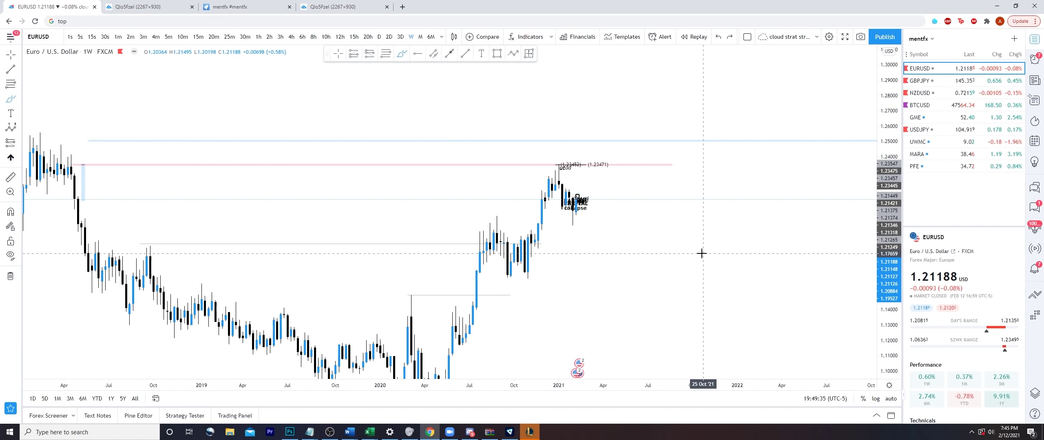
key("Escape")
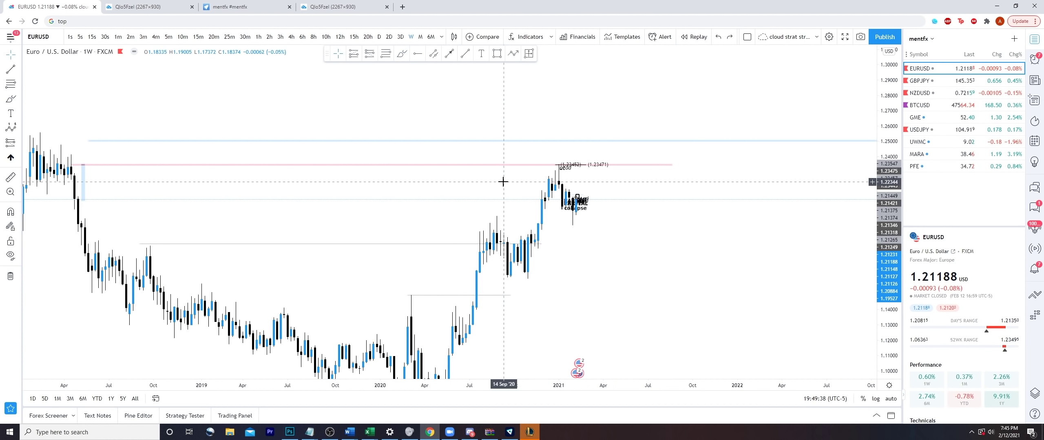
Return to the daily timeframe and draw a pink rectangle from the 30 November 2020 candle, extending it past the February low.
left_click(292, 37)
left_click(379, 37)
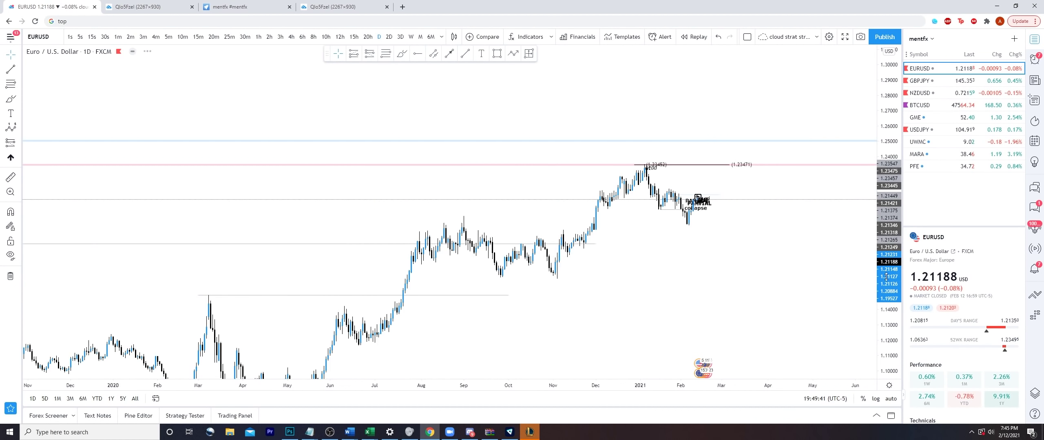
scroll(819, 140, "up", 3)
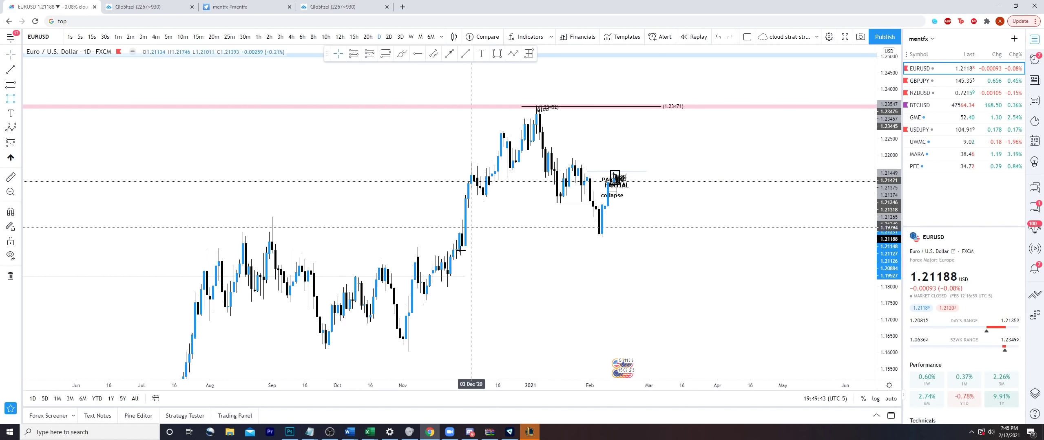
left_click(461, 244)
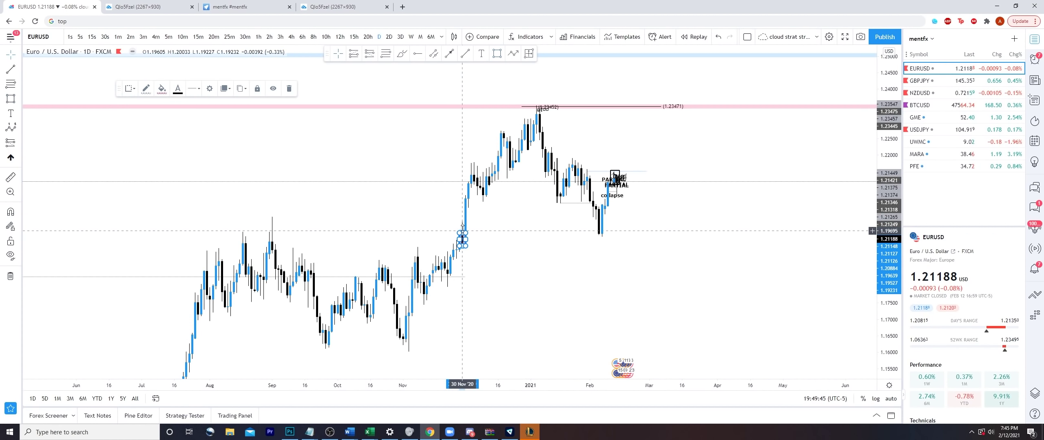
left_click_drag(466, 232, 703, 220)
left_click_drag(459, 233, 463, 233)
left_click(506, 291)
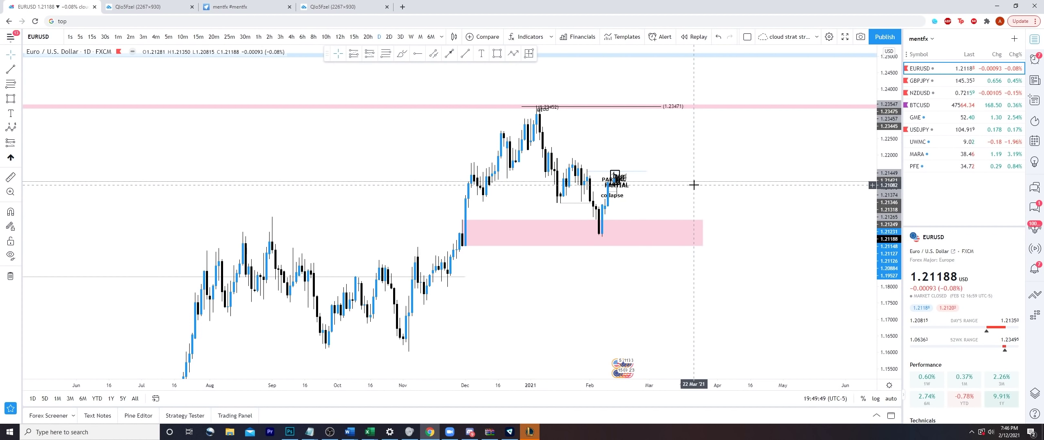
Switch to the 4-hour timeframe and shrink the new pink zone to the 30 November 13:00 candle.
left_click(468, 221)
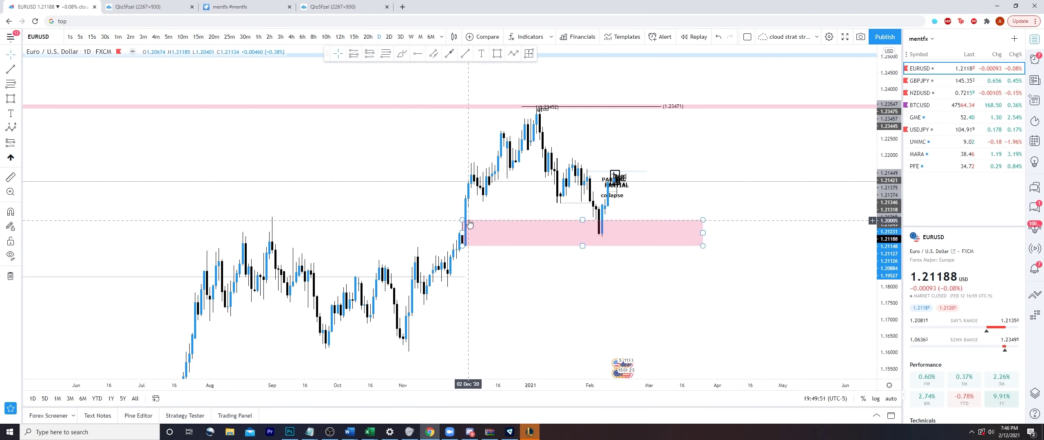
mouse_move(462, 220)
left_mouse_down()
mouse_move(462, 233)
mouse_move(462, 220)
left_mouse_up()
left_click(433, 214)
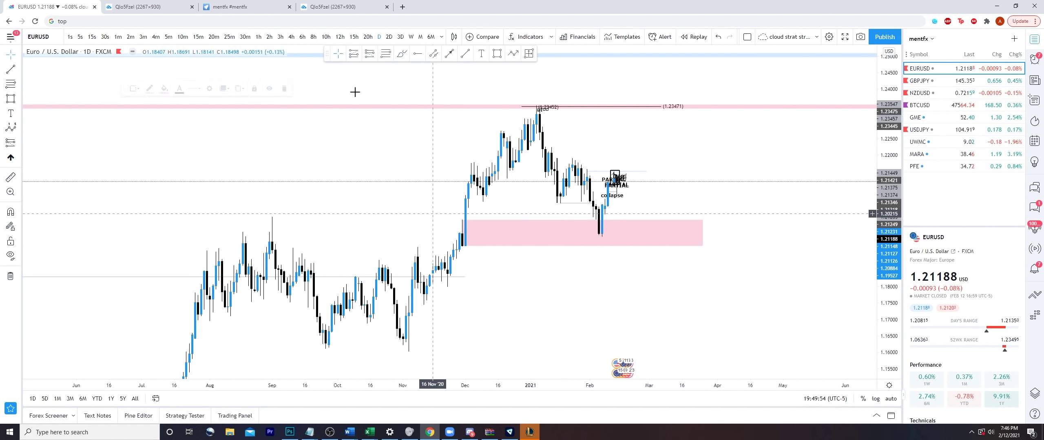
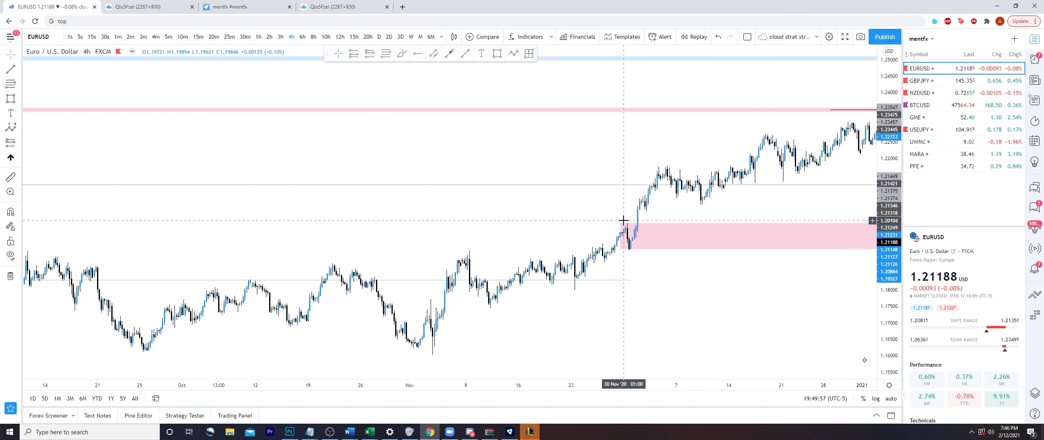
left_click_drag(618, 223, 627, 239)
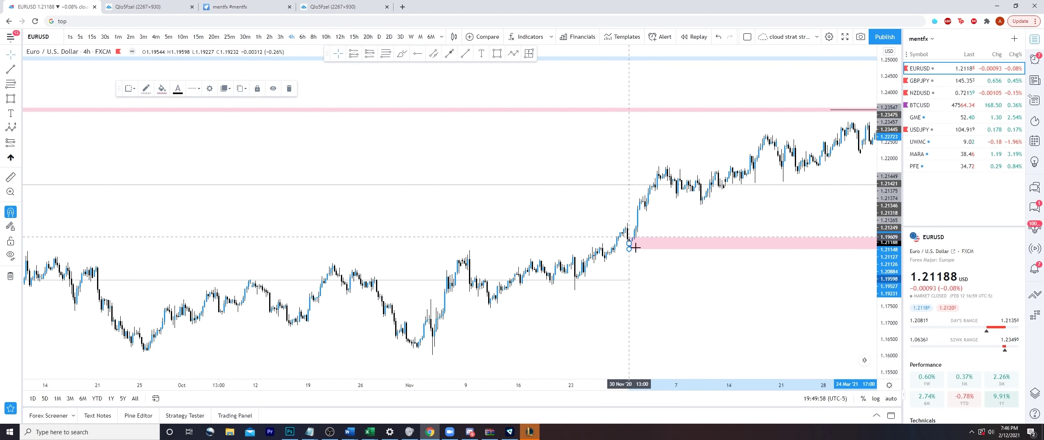
Switch to the 1-hour timeframe and check the pink zone's starting edge against the 30 November candles.
left_click_drag(672, 269, 378, 282)
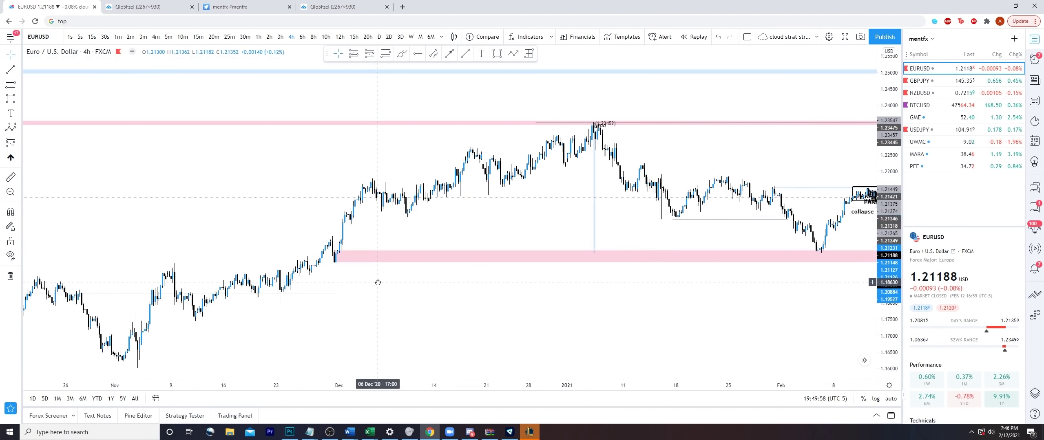
left_click(258, 37)
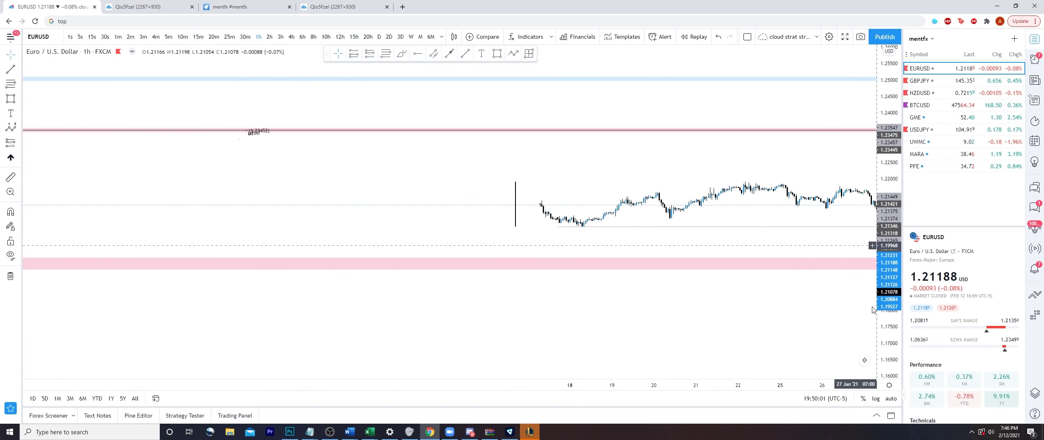
left_click_drag(887, 326, 887, 122)
left_click_drag(559, 282, 775, 253)
left_click_drag(559, 268, 945, 189)
left_click_drag(416, 216, 893, 233)
left_click_drag(459, 245, 611, 230)
scroll(680, 263, "up", 3)
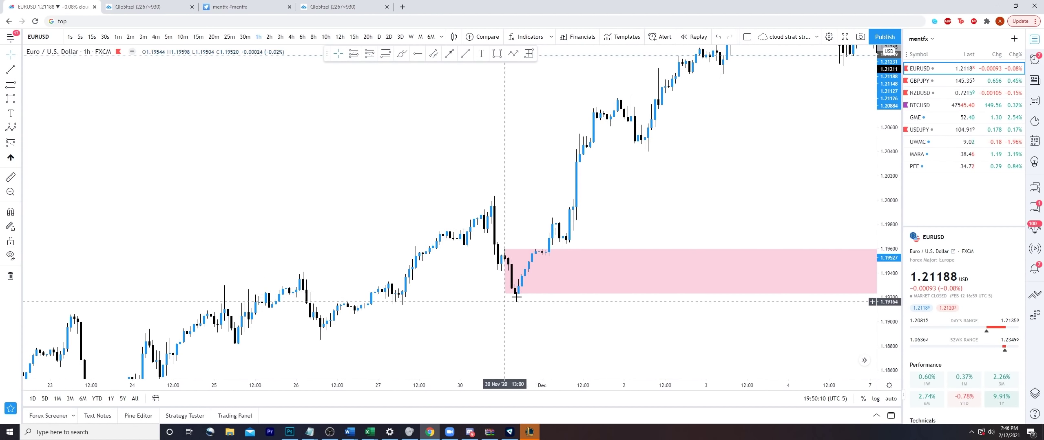
mouse_move(504, 248)
left_mouse_down()
mouse_move(515, 284)
mouse_move(504, 249)
left_mouse_up()
Follow the pink zone across the 1-hour chart to where price reaches it in early February.
left_click_drag(834, 205, 495, 190)
scroll(495, 190, "down", 4)
left_click_drag(788, 180, 167, 184)
left_click_drag(656, 196, 171, 212)
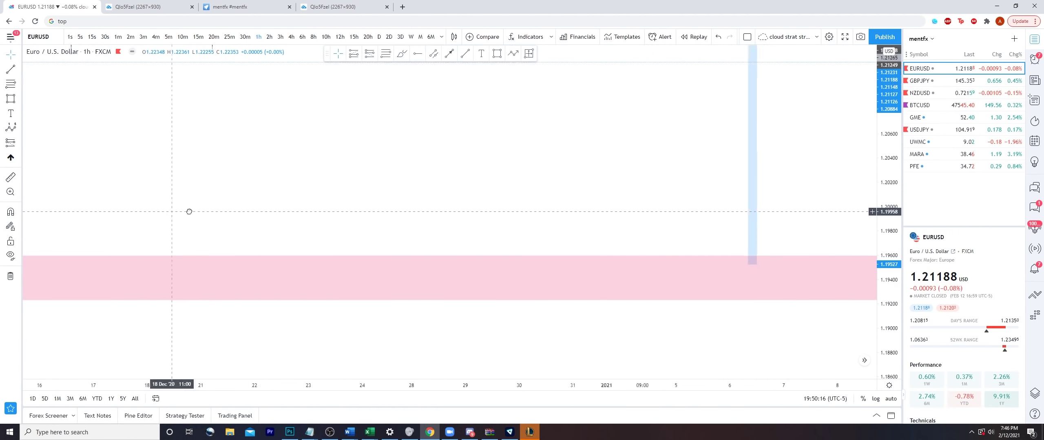
left_click_drag(621, 205, 195, 196)
left_click_drag(795, 198, 238, 216)
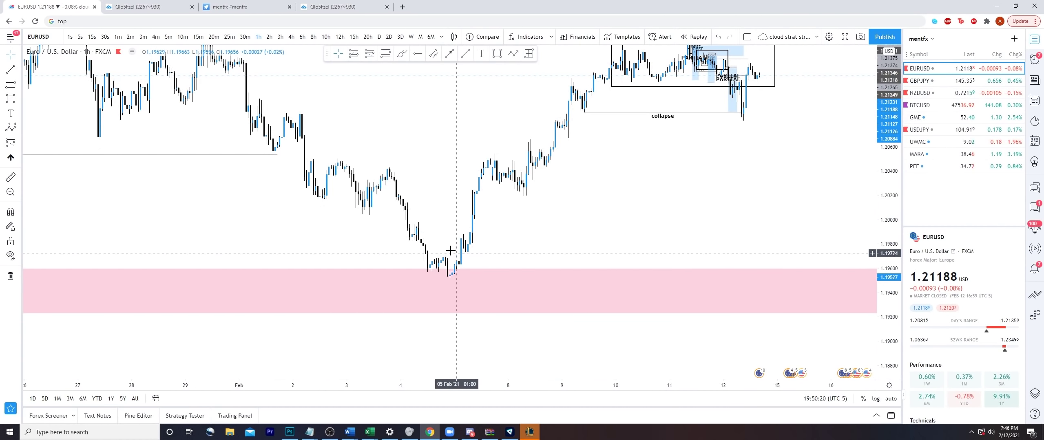
Trace the rally out of the 5 February low with the Brush, and undo the stroke.
mouse_move(448, 249)
left_mouse_down()
mouse_move(448, 278)
mouse_move(445, 269)
mouse_move(471, 310)
mouse_move(456, 267)
mouse_move(500, 124)
left_mouse_up()
left_click(402, 53)
key("ctrl+z")
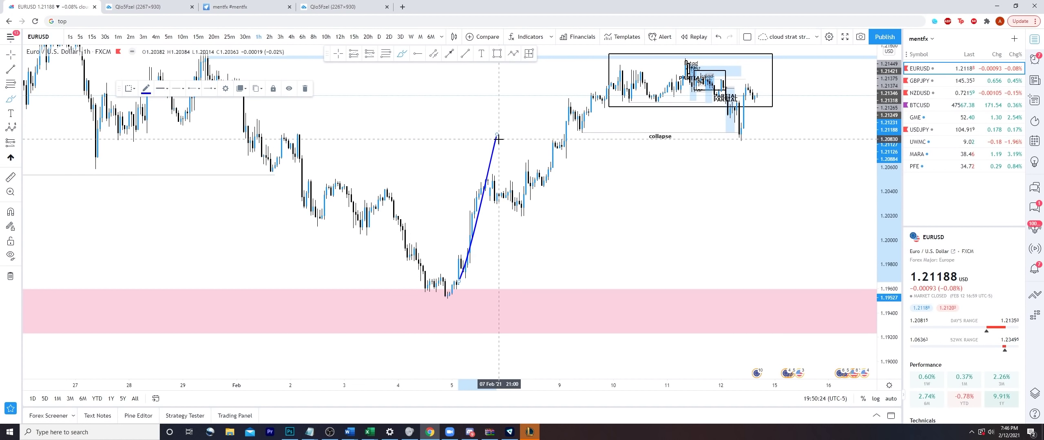
key("ctrl+z")
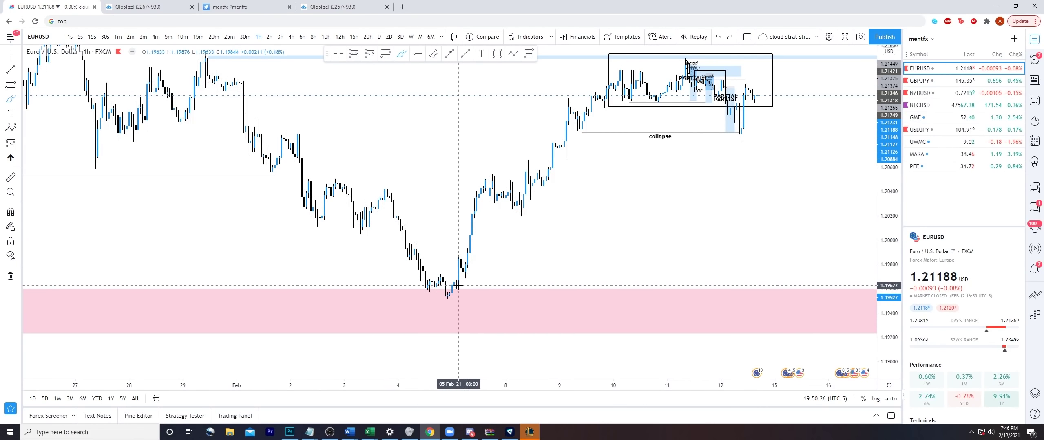
Mark the base of the 5 February rally with two short Brush strokes, and undo the extra one.
mouse_move(454, 281)
left_mouse_down()
mouse_move(481, 276)
mouse_move(472, 287)
left_mouse_up()
left_click_drag(454, 269, 485, 263)
key("ctrl+z")
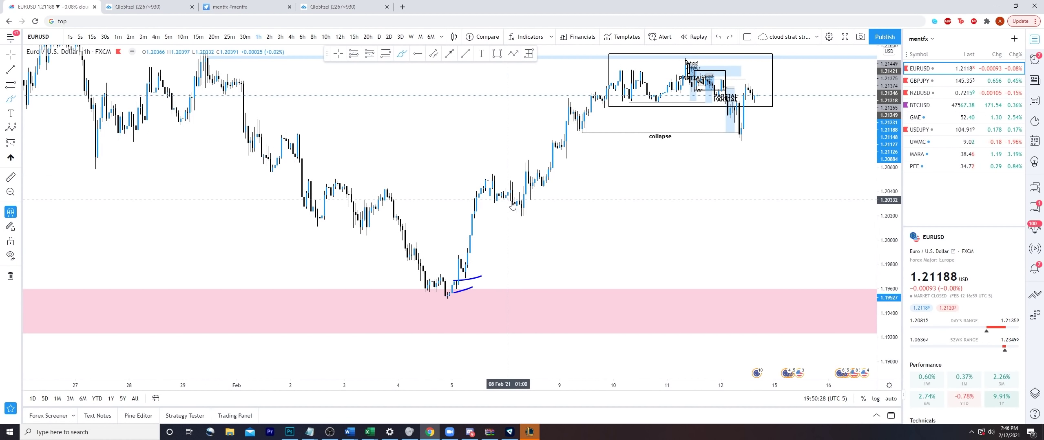
key("ctrl+z")
Trace the 8 February pullback and bounce with the Brush, bracket its low with two horizontal strokes, and circle it.
left_click_drag(489, 176, 534, 153)
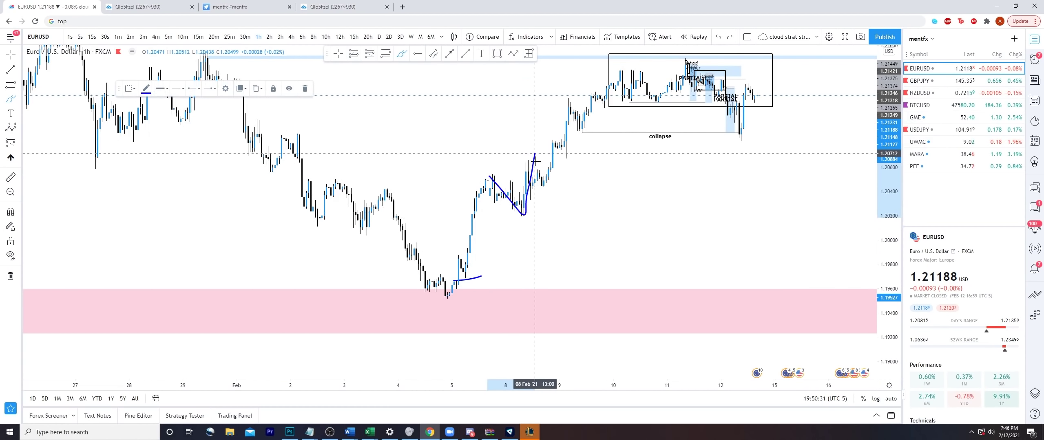
left_click_drag(519, 198, 571, 200)
left_click_drag(519, 218, 567, 216)
mouse_move(531, 196)
left_mouse_down()
mouse_move(535, 208)
mouse_move(525, 207)
left_mouse_up()
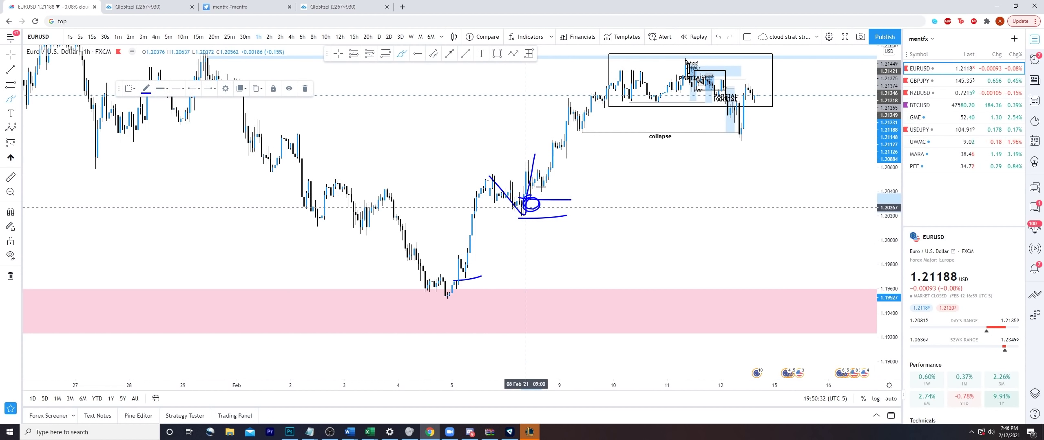
Undo the remaining Brush strokes around the 8 February pullback.
key("ctrl+z")
key("ctrl+z")
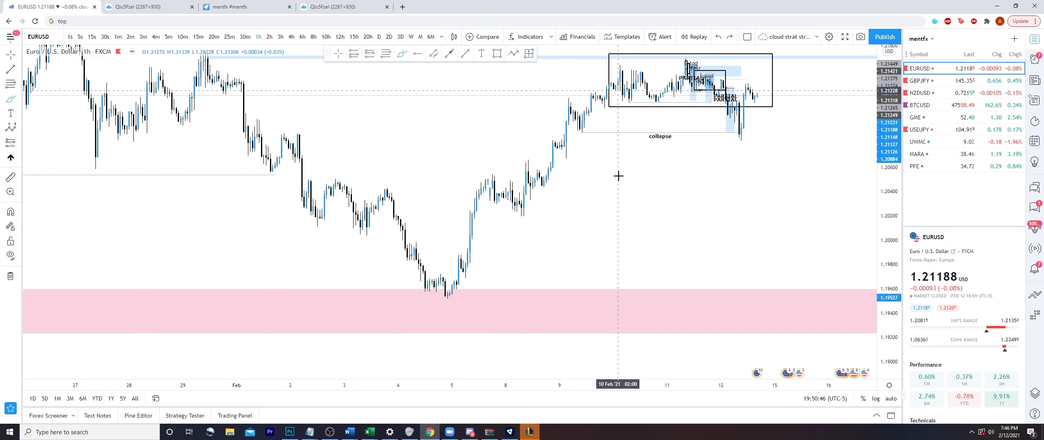
Trace the 5–9 February rally with the Brush, mark its pullback levels with short horizontal strokes, and undo all of them.
mouse_move(464, 261)
left_mouse_down()
mouse_move(487, 185)
mouse_move(523, 214)
mouse_move(533, 173)
left_mouse_up()
mouse_move(523, 199)
left_mouse_down()
mouse_move(563, 198)
mouse_move(546, 208)
left_mouse_up()
mouse_move(526, 177)
left_mouse_down()
mouse_move(535, 210)
mouse_move(562, 142)
mouse_move(604, 172)
left_mouse_up()
left_click_drag(548, 186, 586, 182)
mouse_move(558, 145)
left_mouse_down()
mouse_move(562, 159)
mouse_move(573, 96)
mouse_move(625, 135)
mouse_move(611, 151)
left_mouse_up()
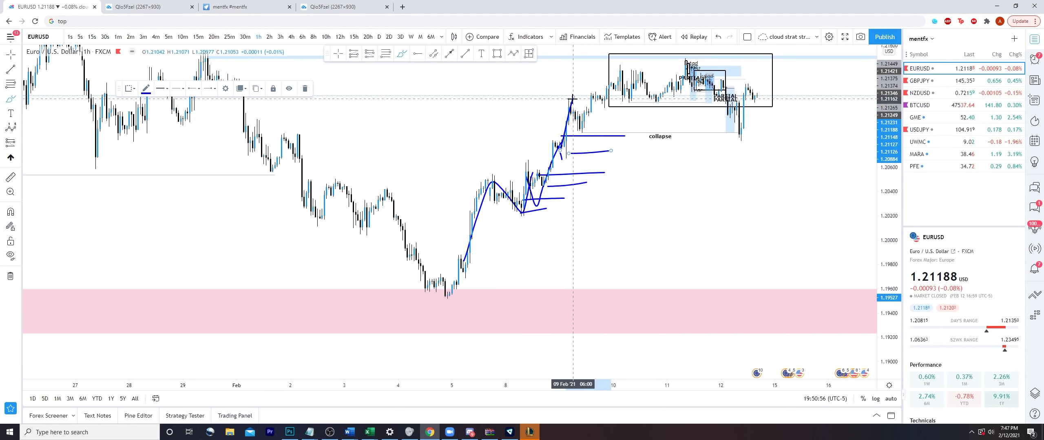
mouse_move(574, 99)
left_mouse_down()
mouse_move(603, 84)
mouse_move(613, 107)
mouse_move(636, 72)
mouse_move(694, 65)
left_mouse_up()
key("ctrl+z")
key("ctrl+z")
key("ctrl+z")
key("ctrl+z")
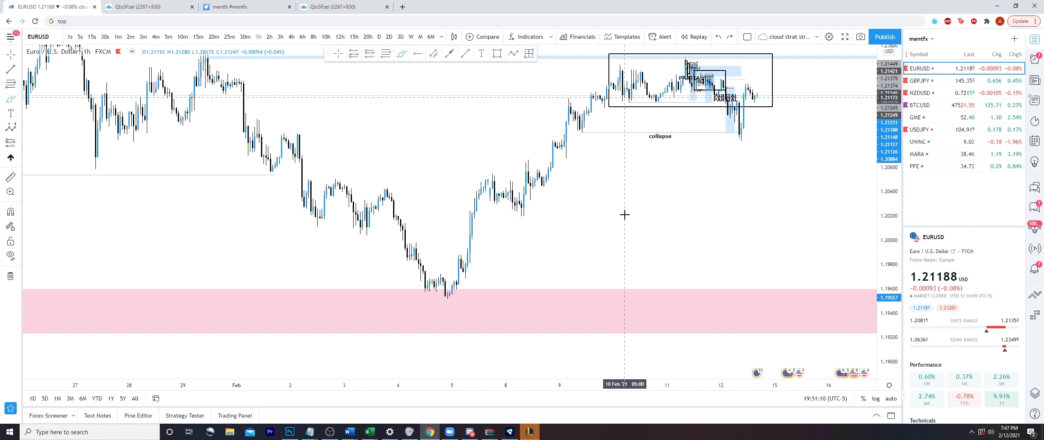
Switch to the daily chart and bring the upper and lower pink zones into view.
left_click_drag(466, 160, 417, 193)
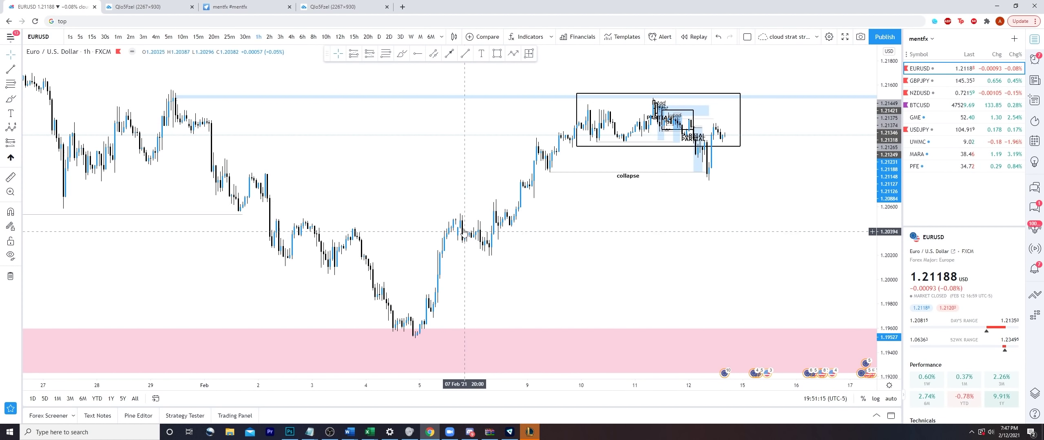
left_click(379, 37)
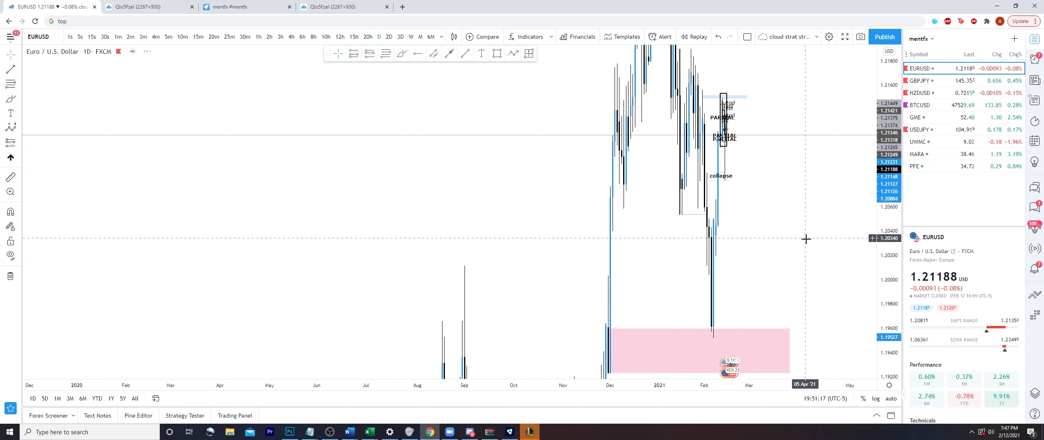
scroll(804, 235, "down", 4)
scroll(733, 236, "up", 3)
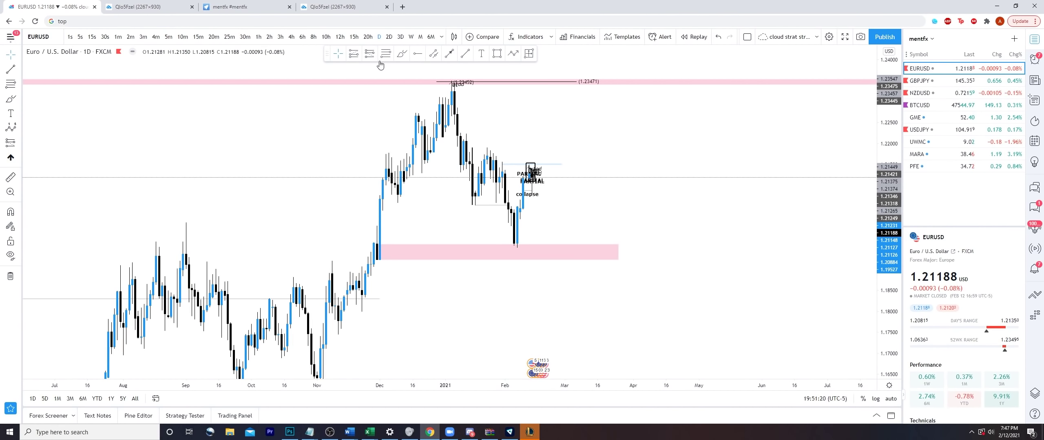
Sketch possible price moves with the Brush, undo the extras, and leave one stroke falling from the black box past the lower pink zone.
mouse_move(566, 234)
left_mouse_down()
mouse_move(526, 223)
mouse_move(540, 241)
mouse_move(533, 220)
mouse_move(561, 167)
mouse_move(595, 144)
left_mouse_up()
key("ctrl+z")
key("ctrl+z")
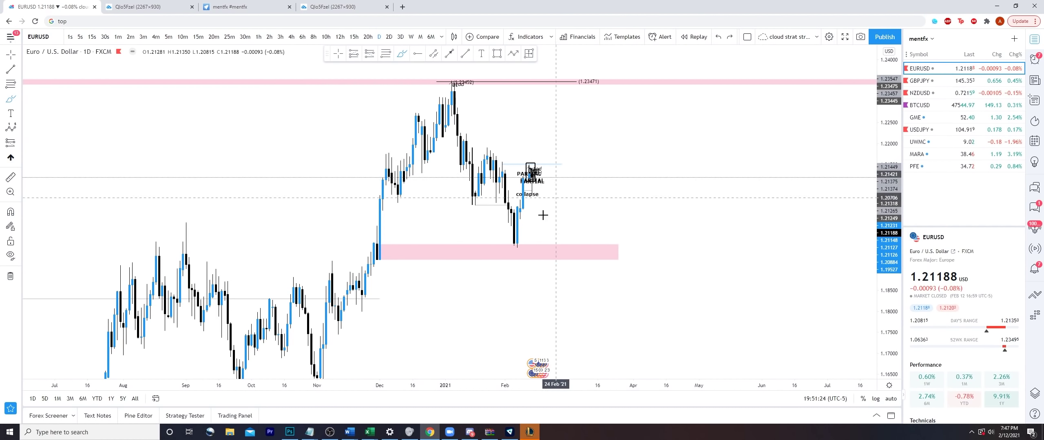
left_click_drag(529, 193, 531, 165)
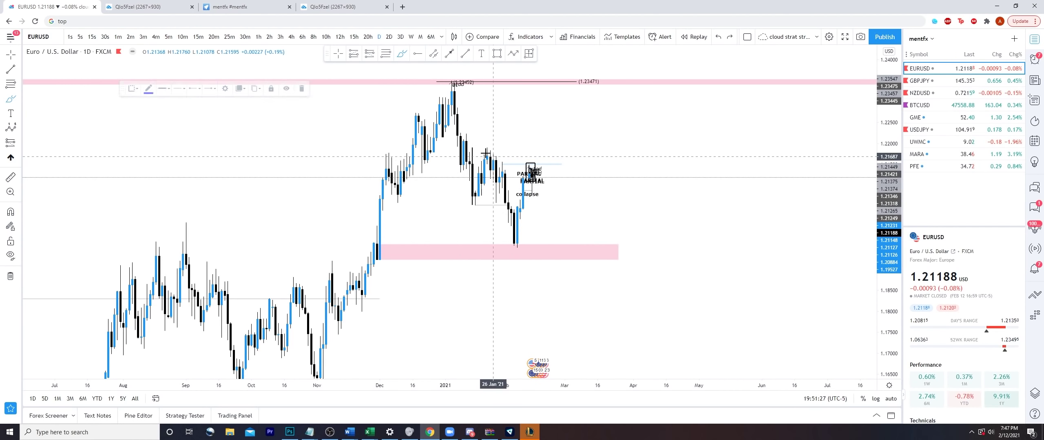
mouse_move(473, 146)
left_mouse_down()
mouse_move(541, 150)
mouse_move(606, 276)
left_mouse_up()
key("ctrl+z")
key("ctrl+z")
Mark the November swing lows below the lower pink zone with paired horizontal Brush strokes, and undo them.
mouse_move(358, 287)
left_mouse_down()
mouse_move(523, 288)
mouse_move(524, 307)
left_mouse_up()
mouse_move(339, 325)
left_mouse_down()
mouse_move(564, 325)
mouse_move(499, 325)
left_mouse_up()
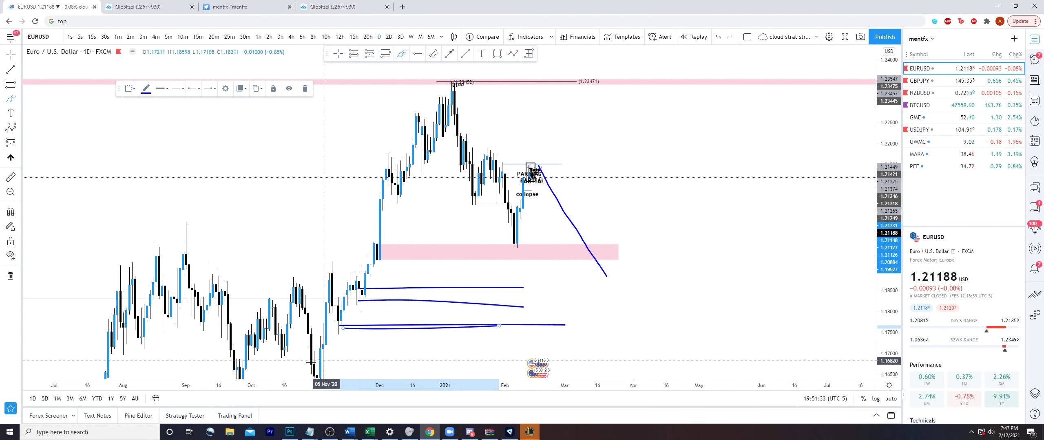
left_click_drag(310, 363, 517, 368)
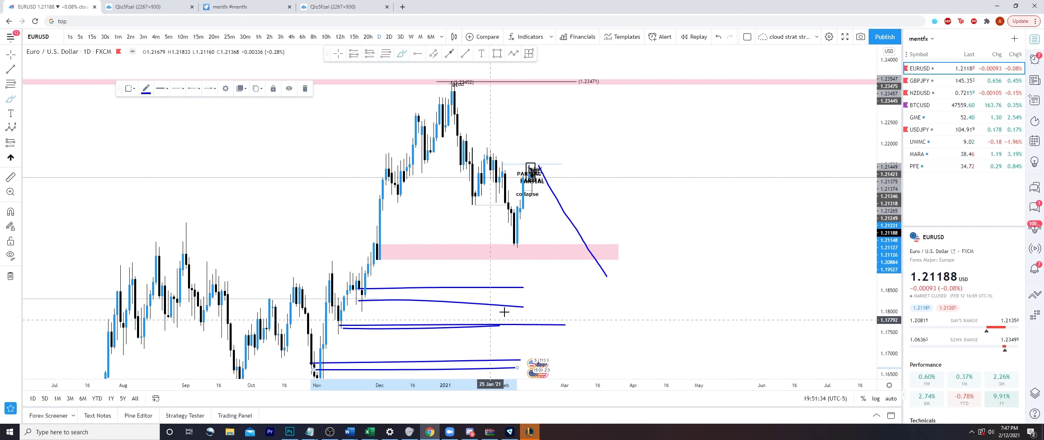
key("ctrl+z")
key("ctrl+z")
key("ctrl+z")
key("ctrl+z")
key("ctrl+z")
key("ctrl+z")
Draw Brush arrows pointing back to the November price action below the lower pink zone, and undo all strokes.
mouse_move(536, 292)
left_mouse_down()
mouse_move(422, 289)
mouse_move(412, 305)
left_mouse_up()
left_click_drag(548, 320, 424, 338)
left_click_drag(532, 349, 394, 346)
key("ctrl+z")
key("ctrl+z")
key("ctrl+z")
key("ctrl+z")
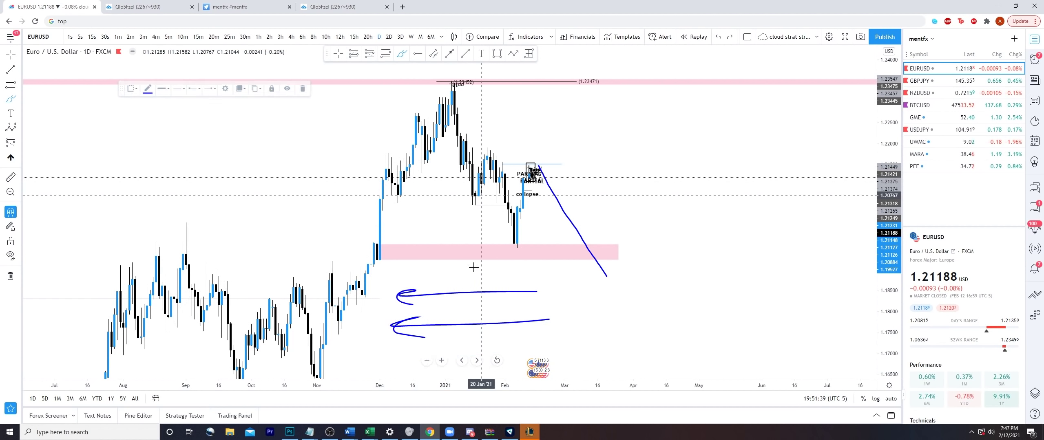
key("ctrl+z")
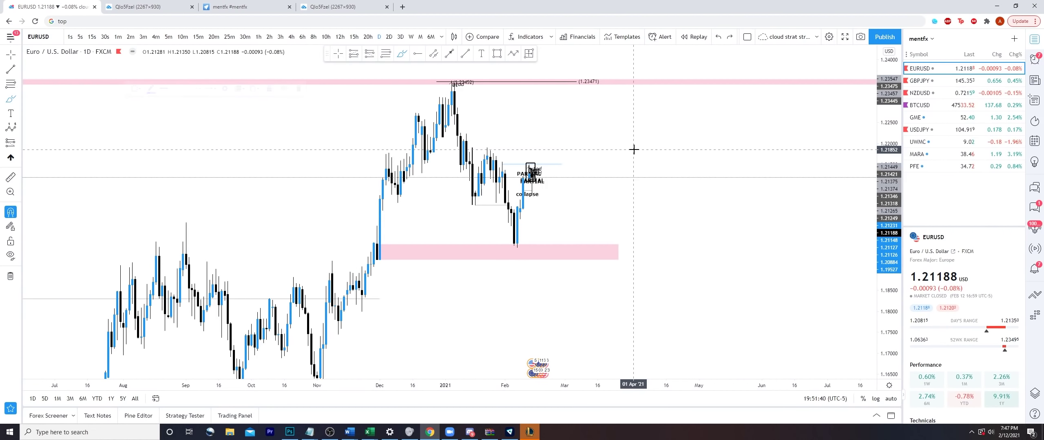
Inspect the daily price action below the pink zone, and switch to the 4-hour chart with the February move enlarged.
left_click(463, 253)
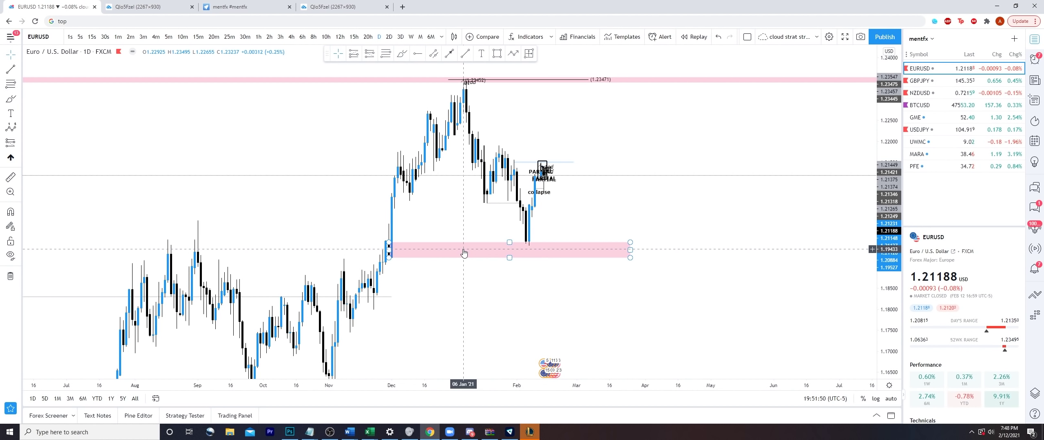
left_click_drag(447, 275, 480, 168)
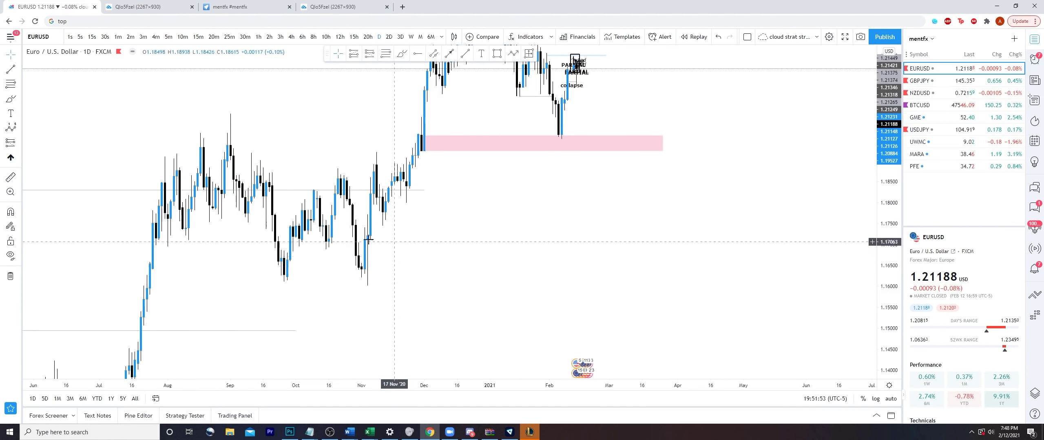
left_click_drag(407, 264, 398, 314)
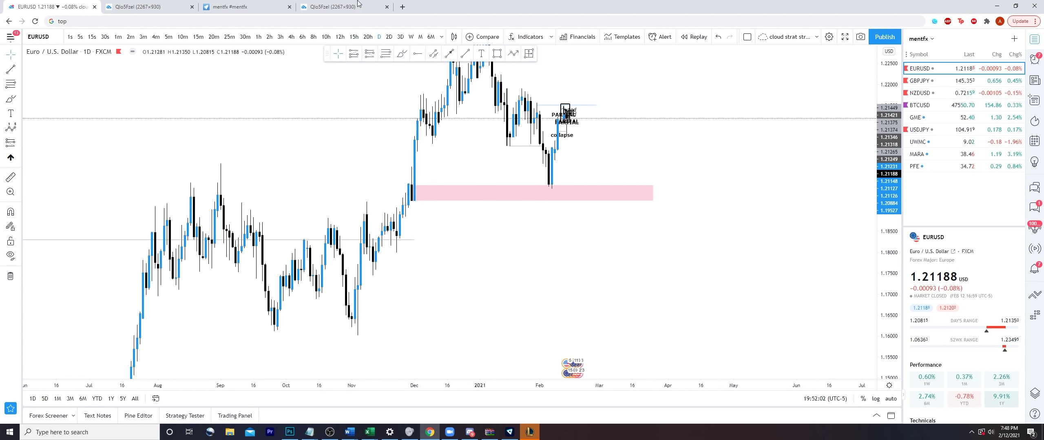
left_click(291, 37)
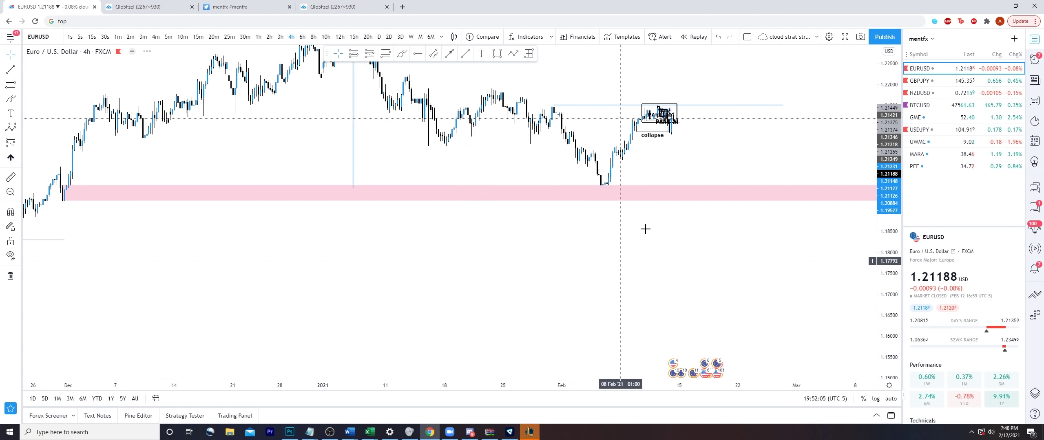
left_click_drag(888, 263, 888, 49)
left_click_drag(643, 227, 594, 298)
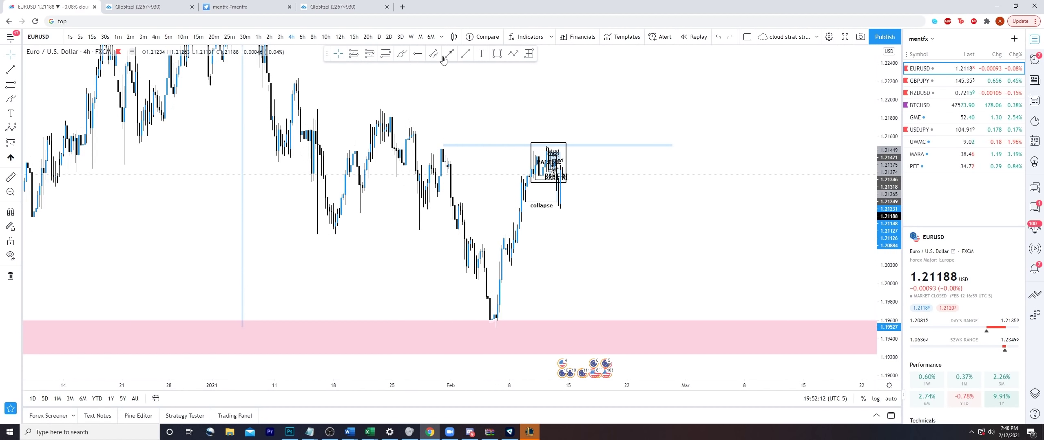
Mark the early February drop with short horizontal Brush strokes, circle its origin candles, and undo the marks.
left_click(401, 54)
left_click_drag(455, 229, 506, 226)
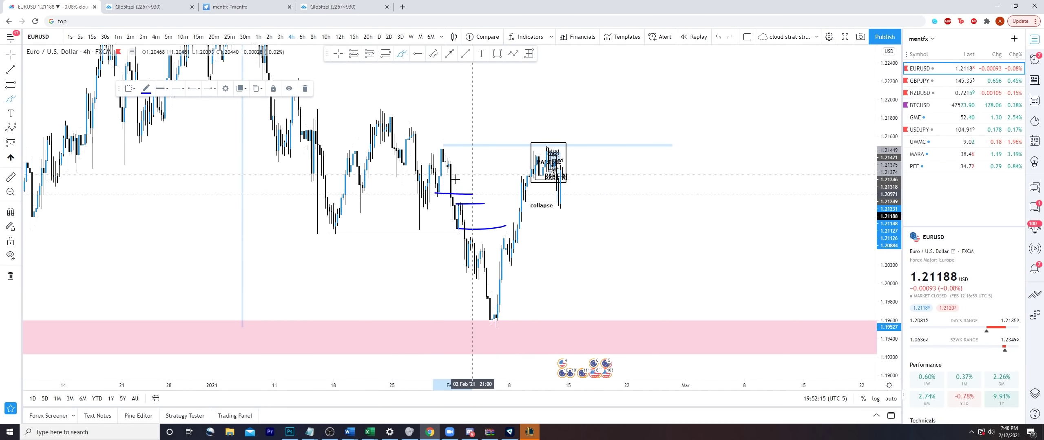
key("ctrl+z")
key("ctrl+z")
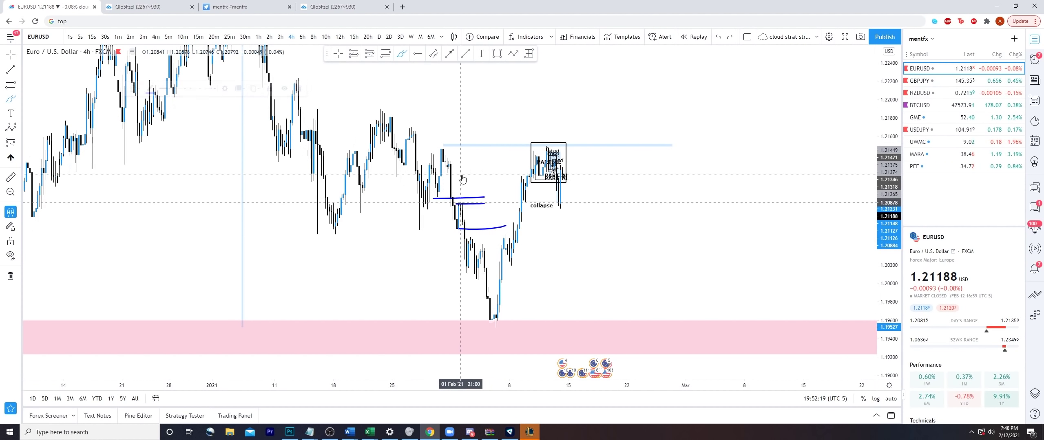
key("ctrl+z")
key("ctrl+z")
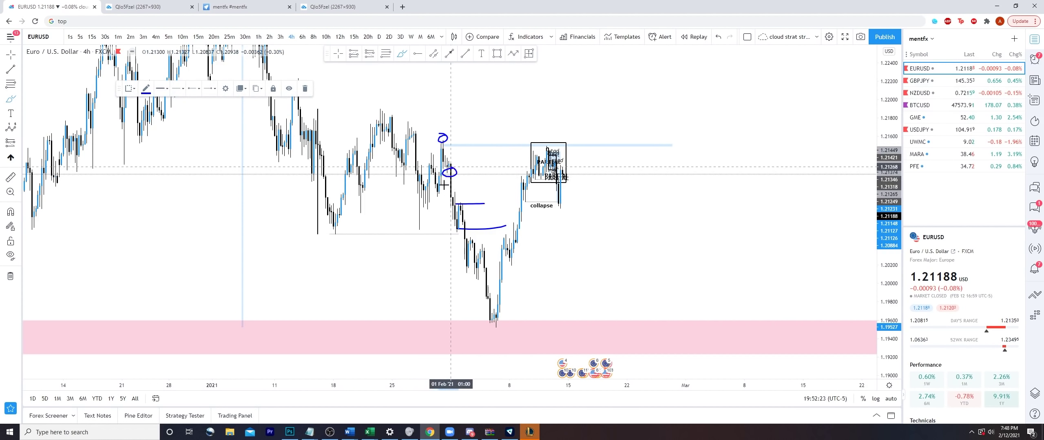
key("ctrl+z")
key("ctrl+z")
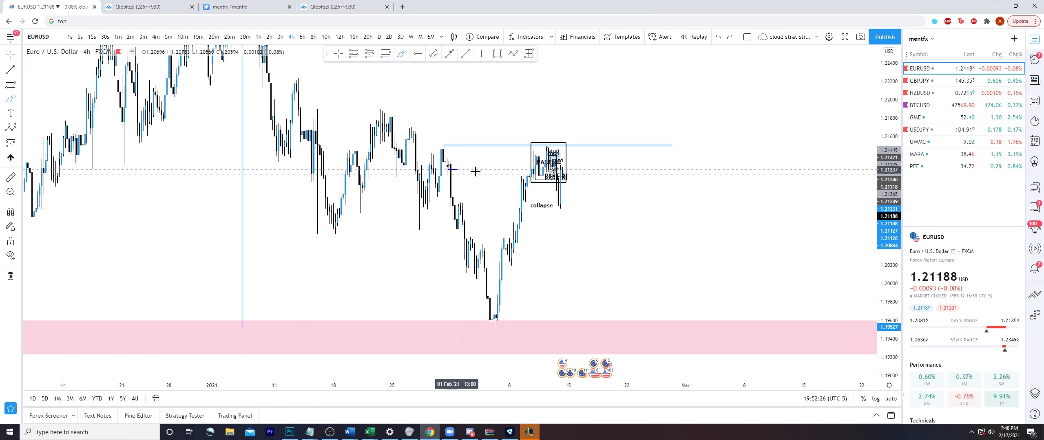
Bracket the 1 February supply area with Brush strokes, sketch price rising into it and selling off, and undo the strokes.
left_click_drag(474, 171, 476, 169)
left_click_drag(458, 194, 482, 194)
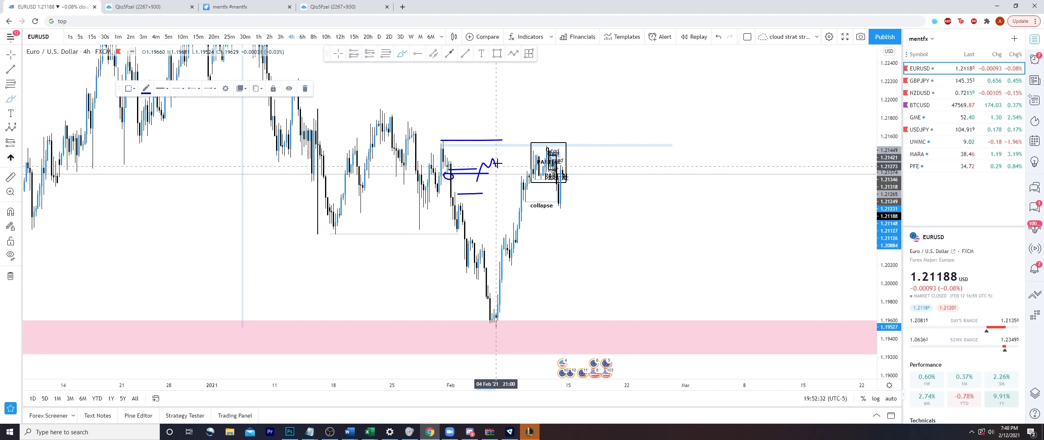
left_click_drag(518, 153, 550, 296)
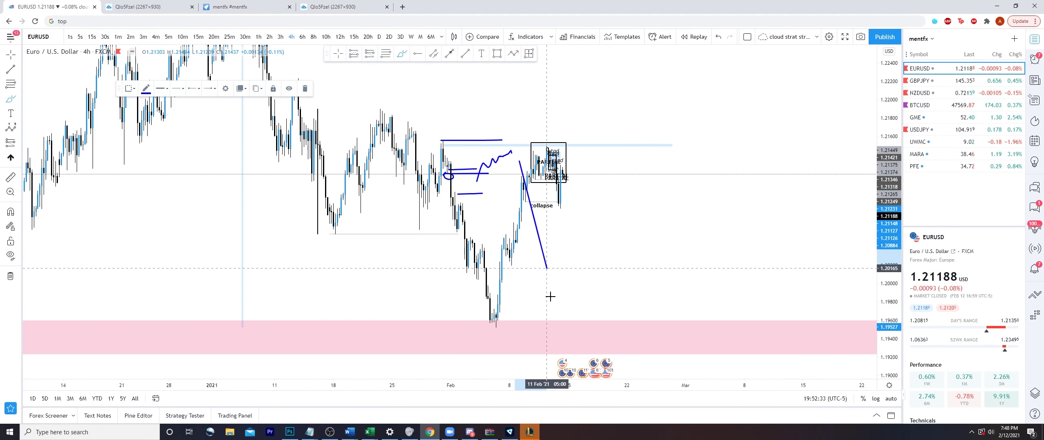
key("ctrl+z")
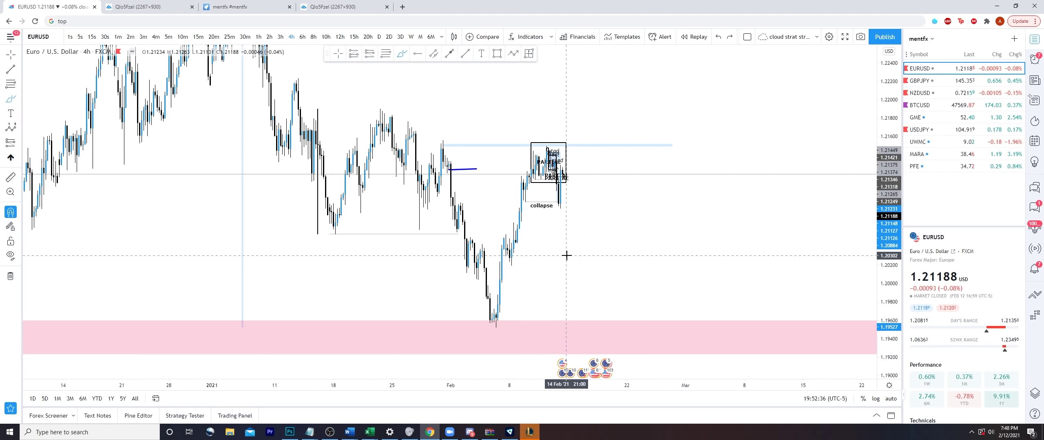
key("ctrl+z")
Draw a small rectangle over the 1 February candles on the 4-hour chart, just under the thin blue zone.
left_click_drag(429, 242, 478, 172)
left_click_drag(522, 117, 562, 189)
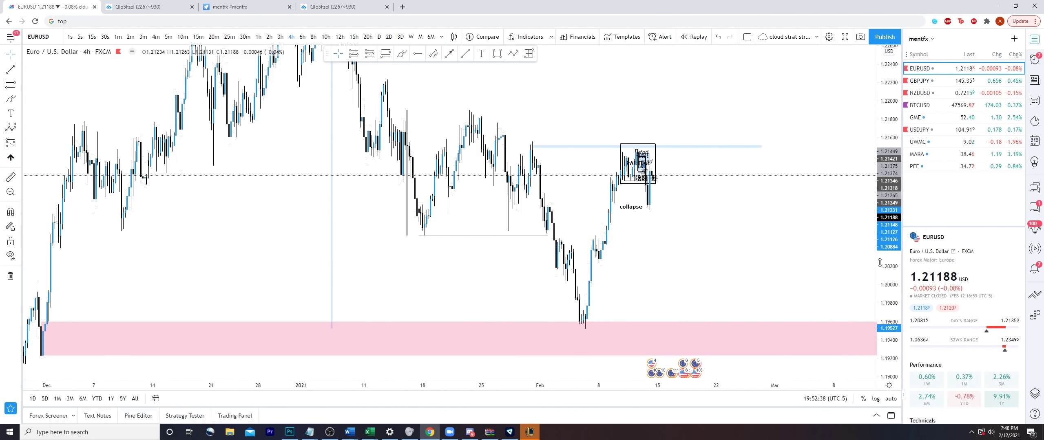
left_click_drag(888, 244, 888, 192)
scroll(708, 210, "up", 4)
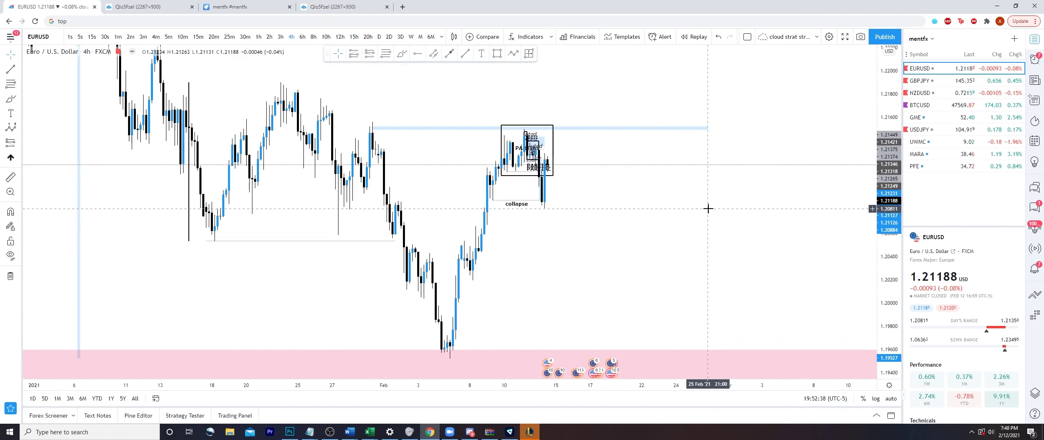
left_click(497, 53)
left_click(379, 151)
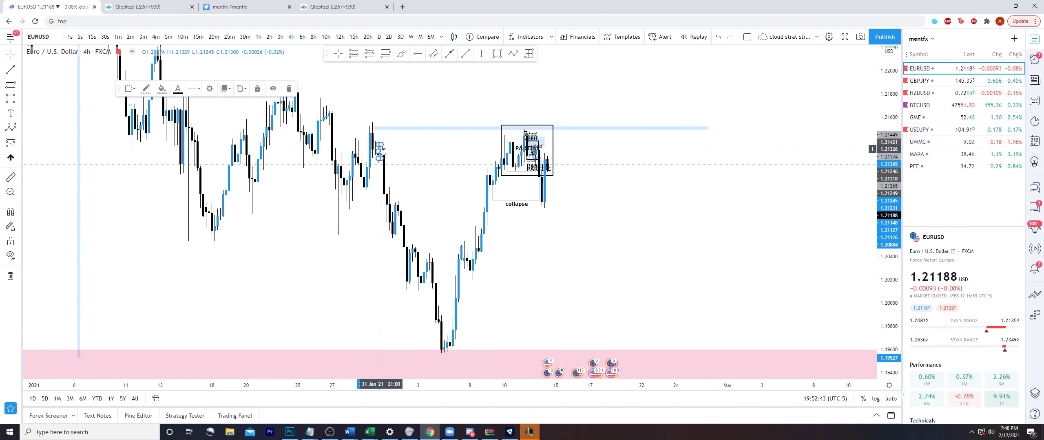
Apply the *polblue template to the new rectangle and extend it across to the black box.
right_click(382, 150)
mouse_move(396, 155)
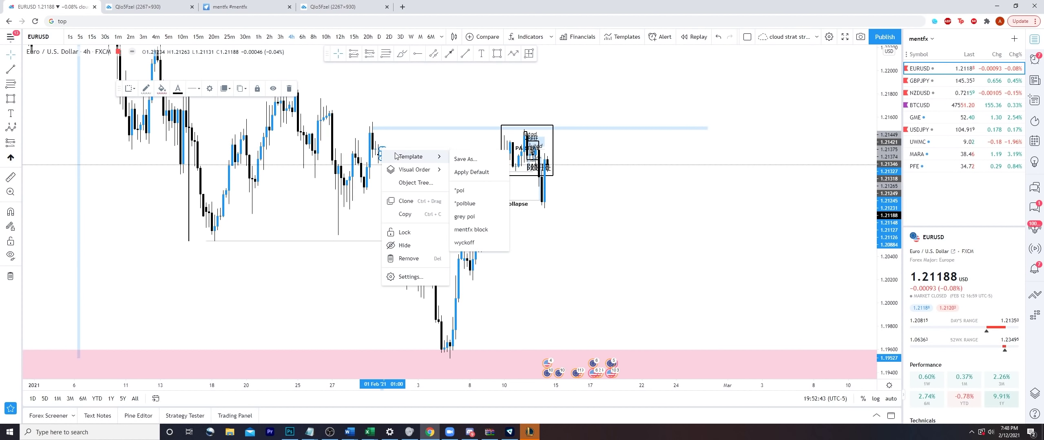
left_click(461, 203)
left_click_drag(384, 154, 501, 154)
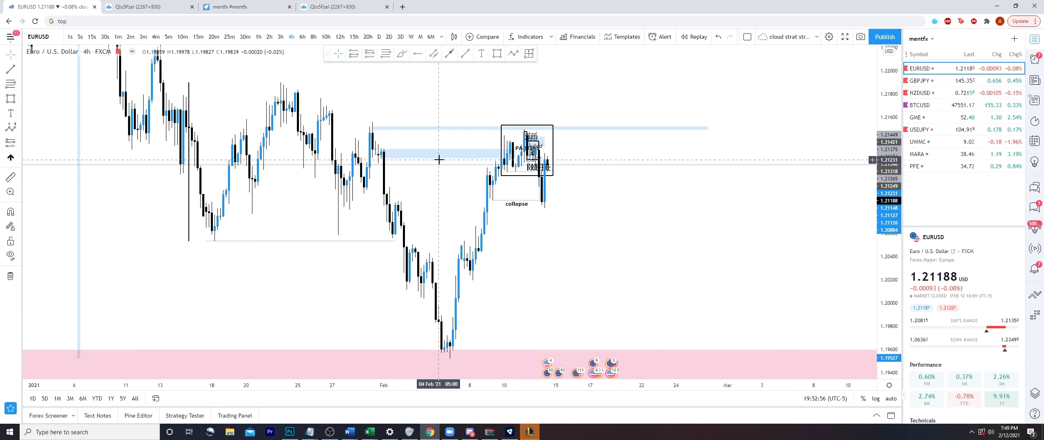
Place a short position on 9 February with entry at 1.21249, stop at 1.21561 and target at 1.20877.
left_click(369, 53)
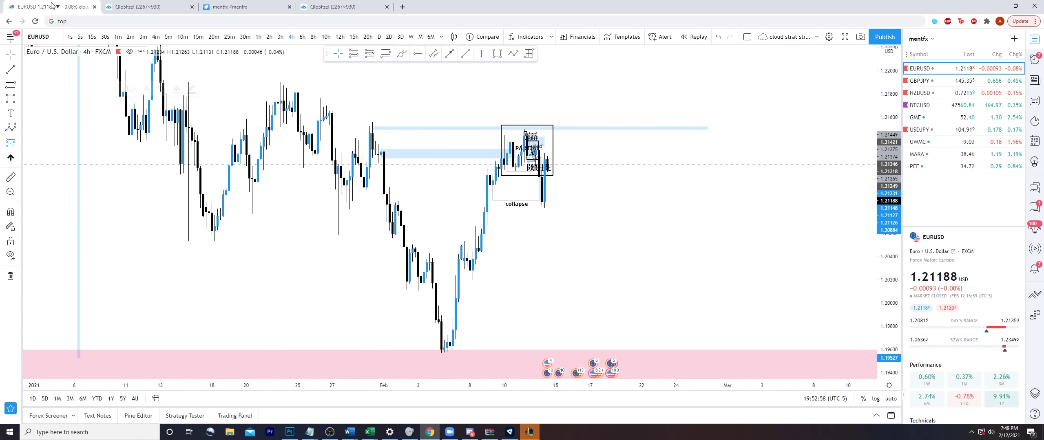
left_click(495, 158)
left_click_drag(496, 65, 345, 121)
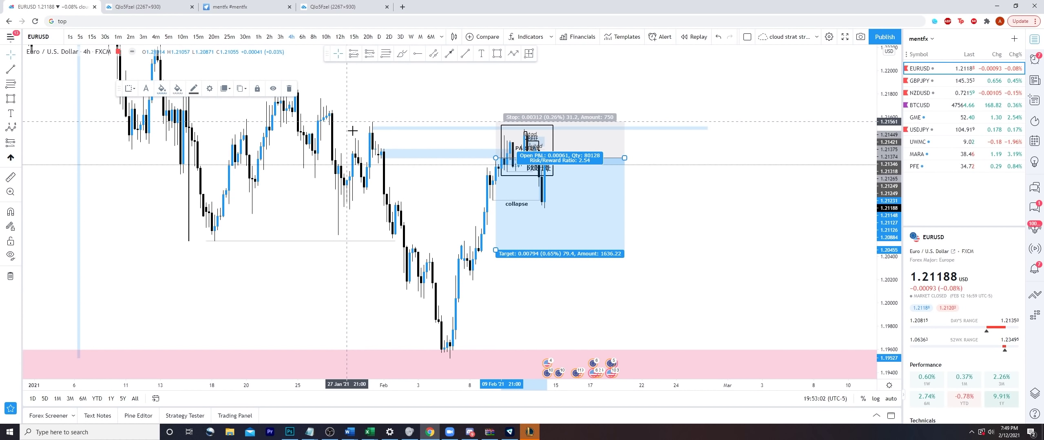
left_click_drag(495, 250, 479, 196)
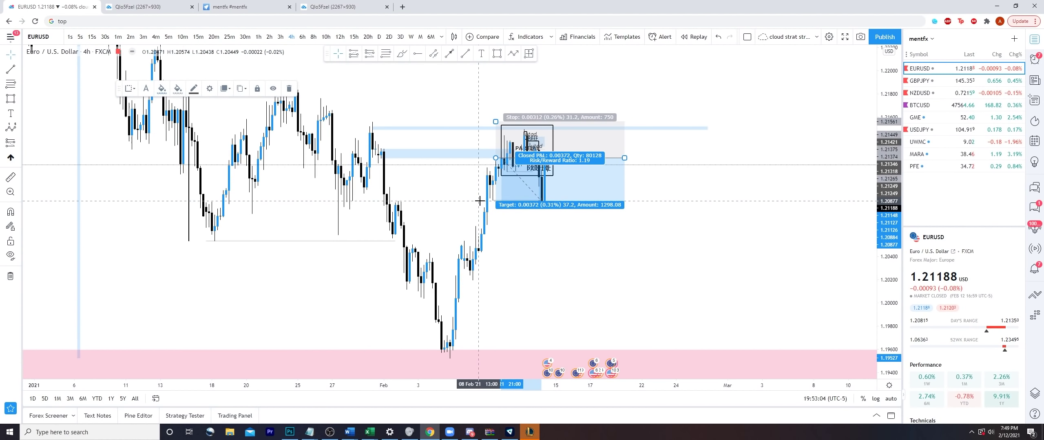
Lower the short position's target into the pink zone, at about 1.19521.
left_click(536, 233)
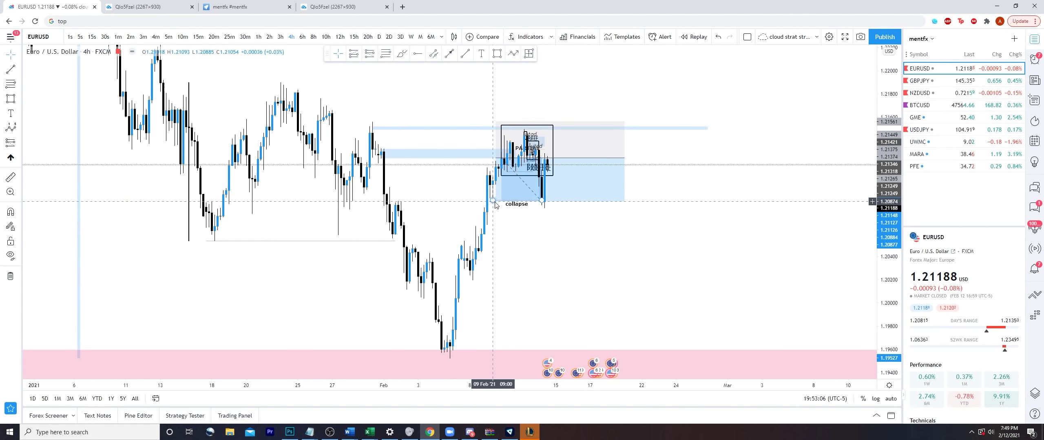
left_click(596, 149)
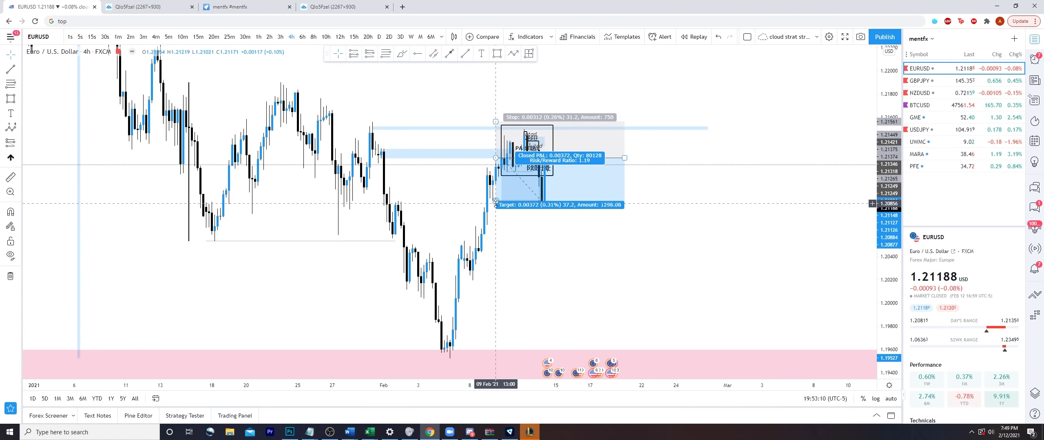
left_click_drag(495, 203, 457, 352)
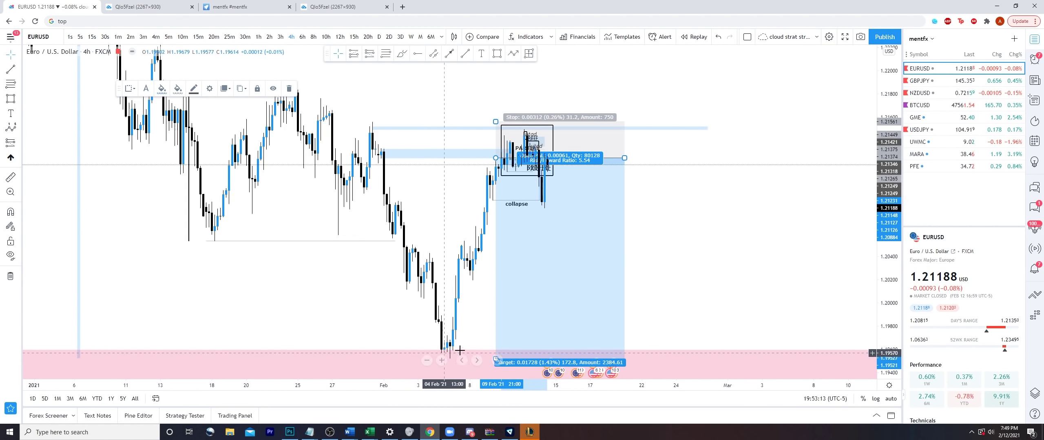
Raise the short position's entry to 1.21491, just under its stop.
left_click_drag(693, 299, 771, 204)
left_click_drag(526, 321, 527, 272)
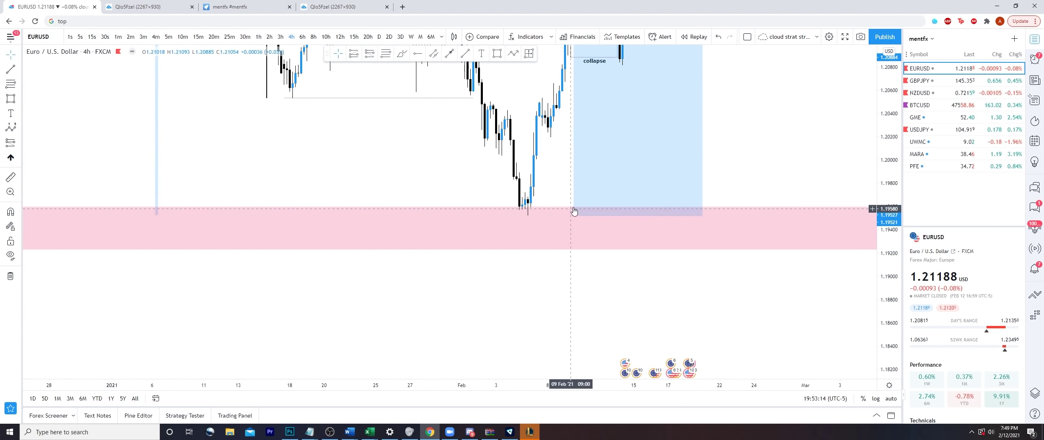
left_click_drag(573, 211, 564, 334)
left_click_drag(748, 191, 749, 269)
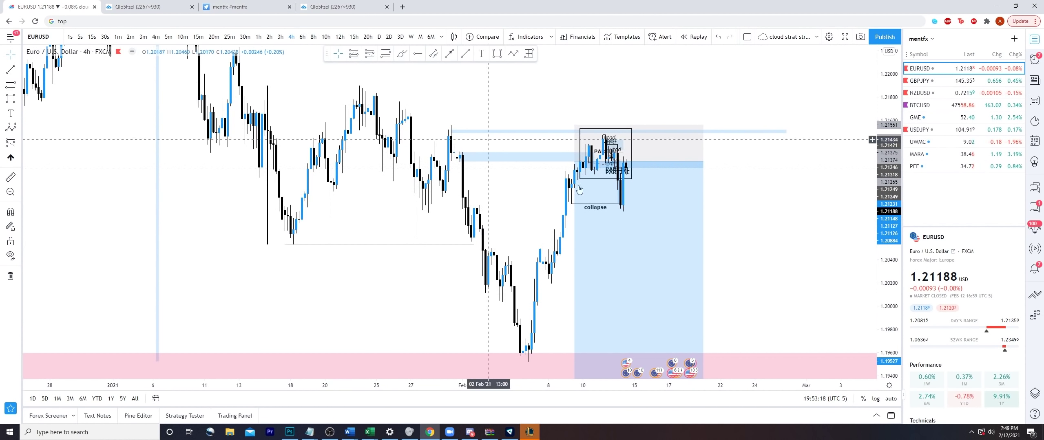
left_click(659, 258)
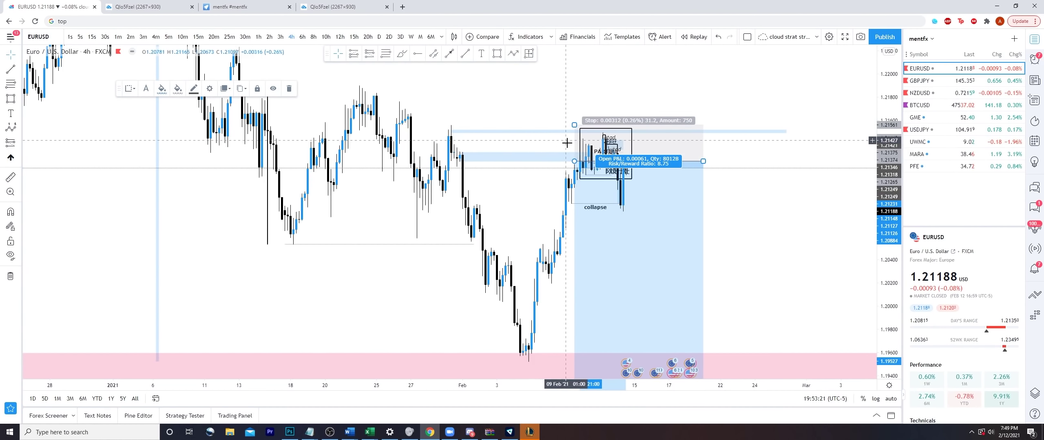
left_click_drag(574, 161, 570, 134)
Move the short position's target up to the collapse line, at about 1.20881.
left_click_drag(794, 198, 795, 191)
left_click_drag(577, 117, 466, 122)
left_click_drag(517, 217, 494, 171)
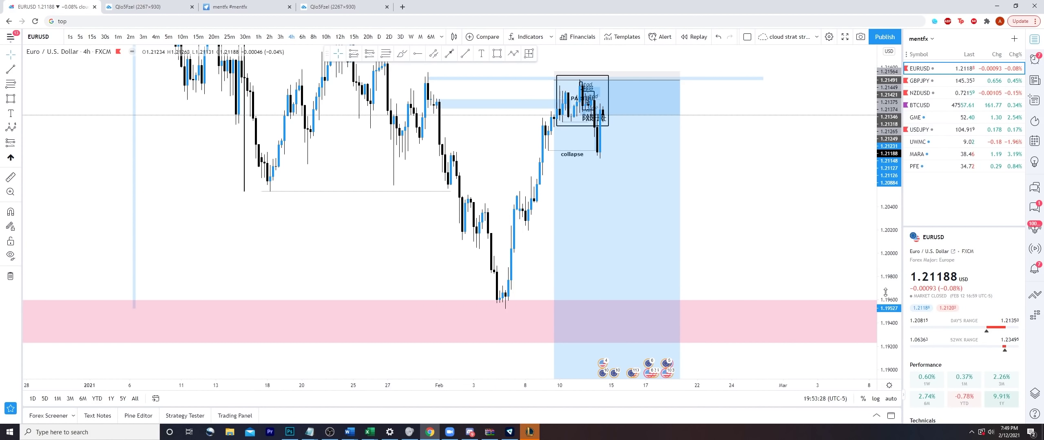
left_click_drag(885, 293, 885, 328)
left_click_drag(885, 294, 885, 340)
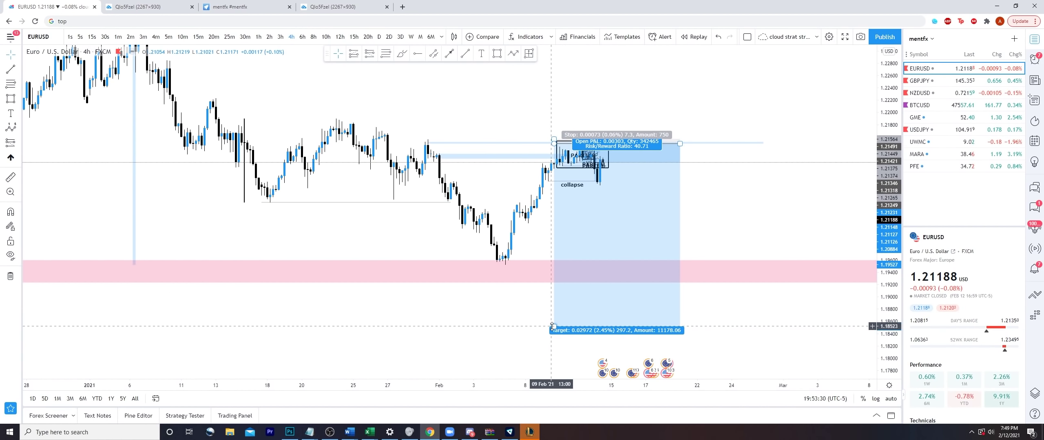
left_click_drag(552, 327, 553, 179)
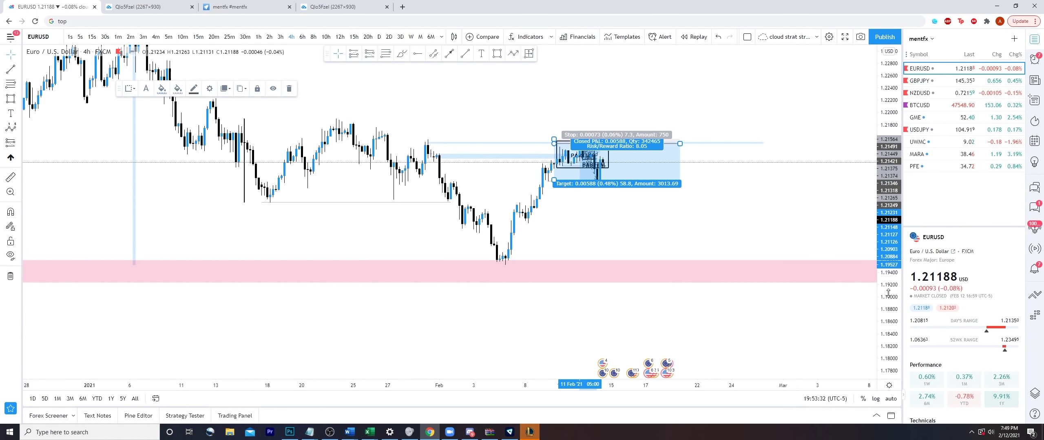
left_click_drag(888, 294, 887, 92)
left_click_drag(788, 109, 780, 110)
left_click_drag(547, 130, 547, 134)
left_click_drag(580, 207, 583, 213)
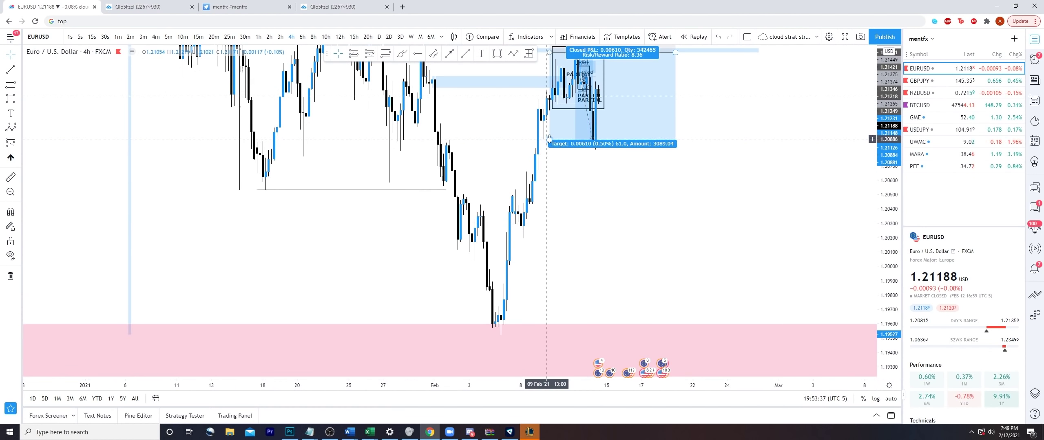
Lower the short position's target through the pink zone to about 1.19179, and delete the position.
left_click_drag(549, 139, 499, 333)
left_click_drag(743, 249, 749, 212)
left_click_drag(891, 231, 892, 278)
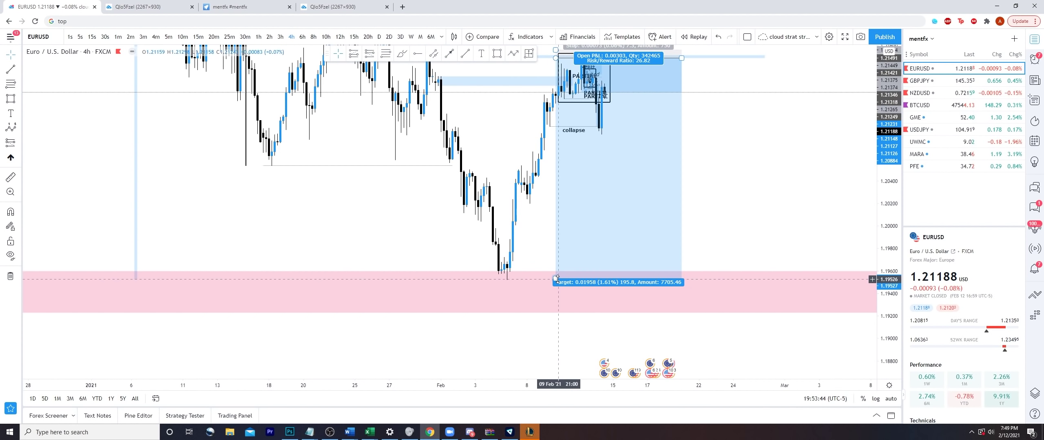
left_click_drag(557, 279, 557, 319)
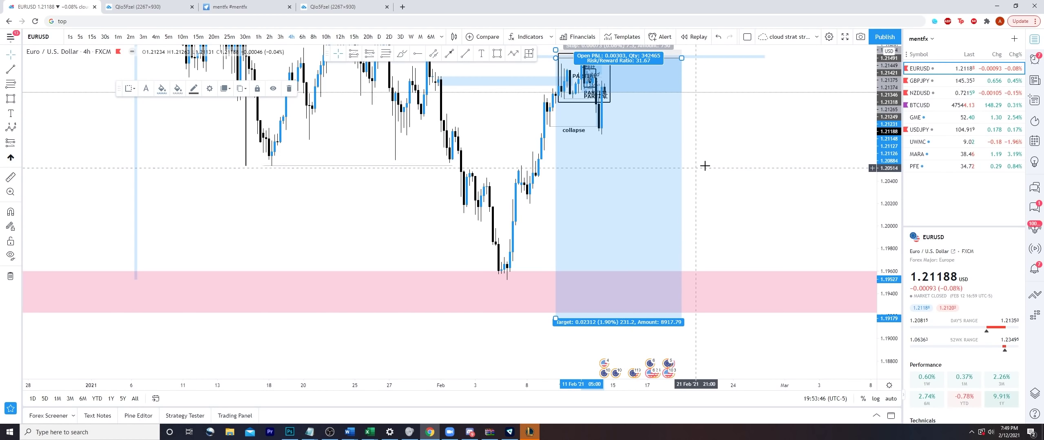
key("Delete")
Sketch a rising zigzag with the Brush in the empty area after the last candles, circle it, and undo the strokes.
scroll(652, 139, "up", 3)
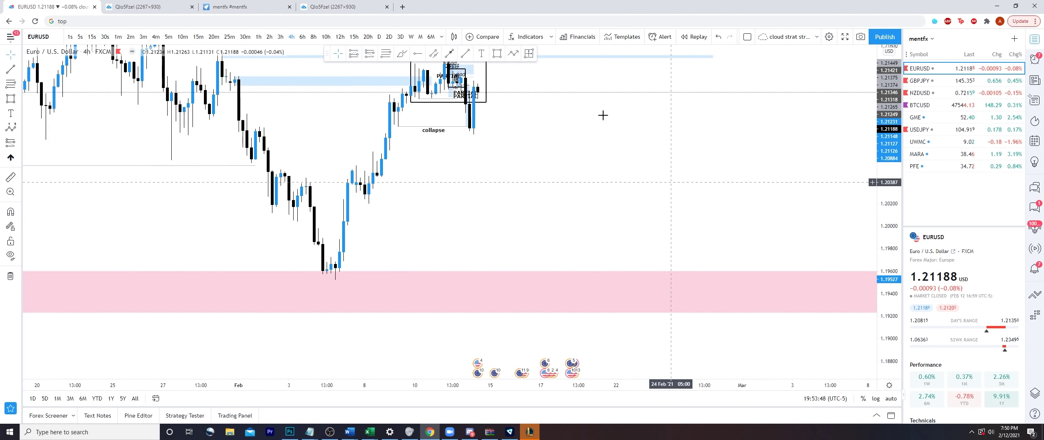
left_click(401, 55)
mouse_move(482, 272)
left_mouse_down()
mouse_move(621, 206)
mouse_move(645, 85)
mouse_move(669, 180)
mouse_move(591, 77)
left_mouse_up()
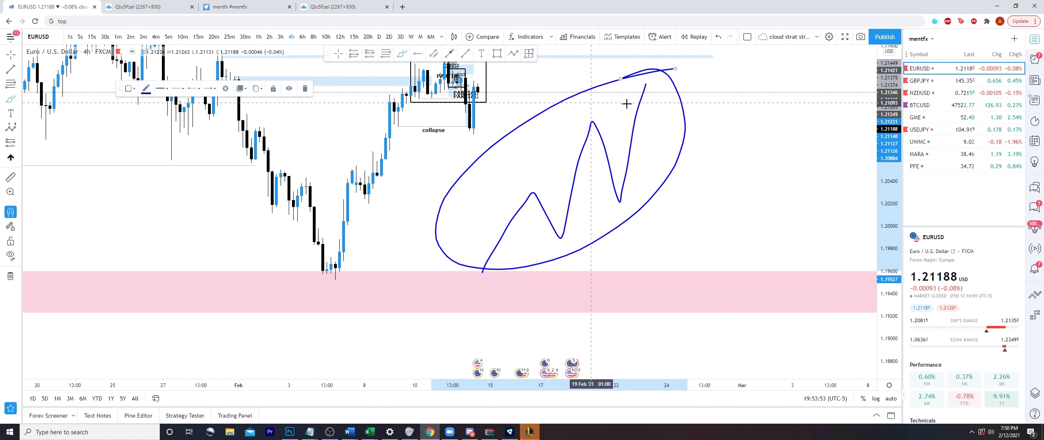
key("ctrl+z")
key("ctrl+z")
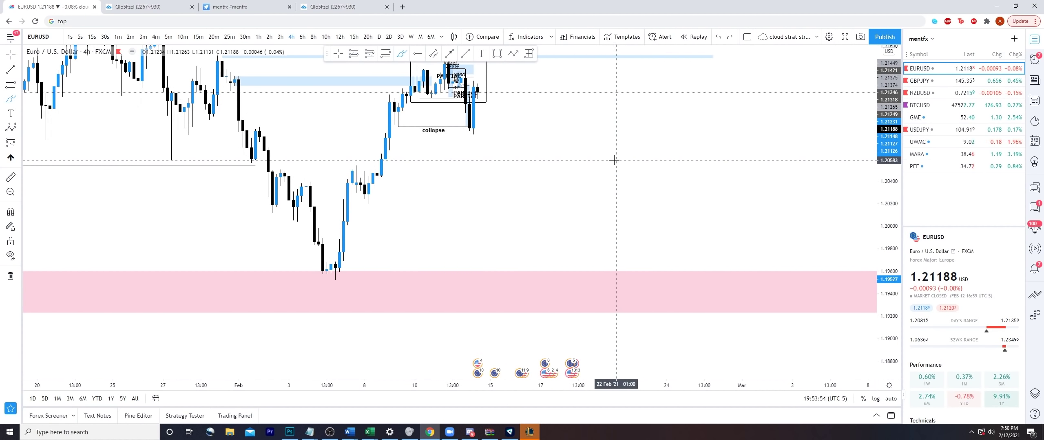
mouse_move(629, 175)
left_mouse_down()
mouse_move(545, 117)
mouse_move(542, 143)
mouse_move(623, 247)
left_mouse_up()
key("ctrl+z")
key("Escape")
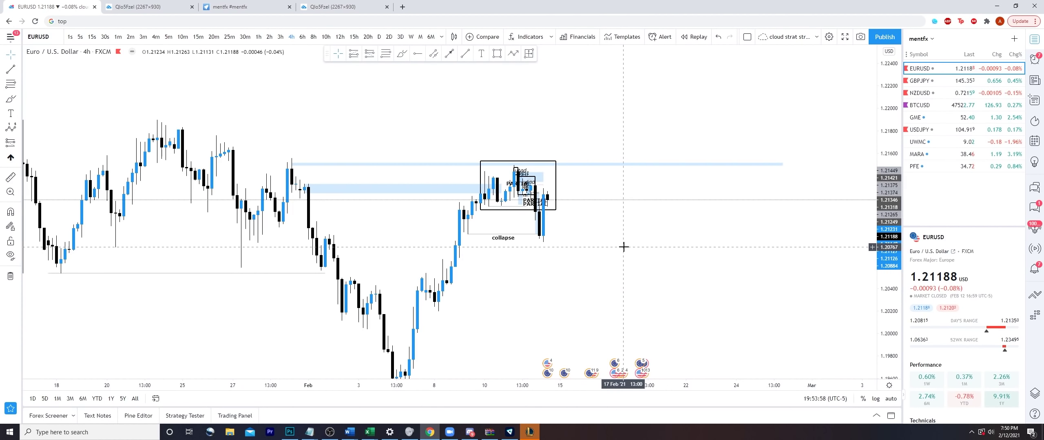
Delete the lower blue zone that starts at the 1 February candles.
left_click(317, 189)
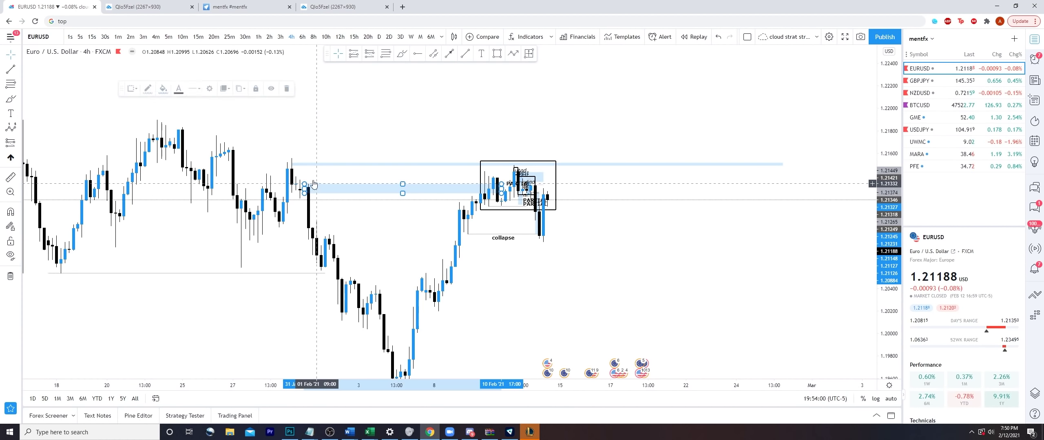
key("Delete")
left_click_drag(331, 122, 439, 84)
scroll(439, 84, "down", 3)
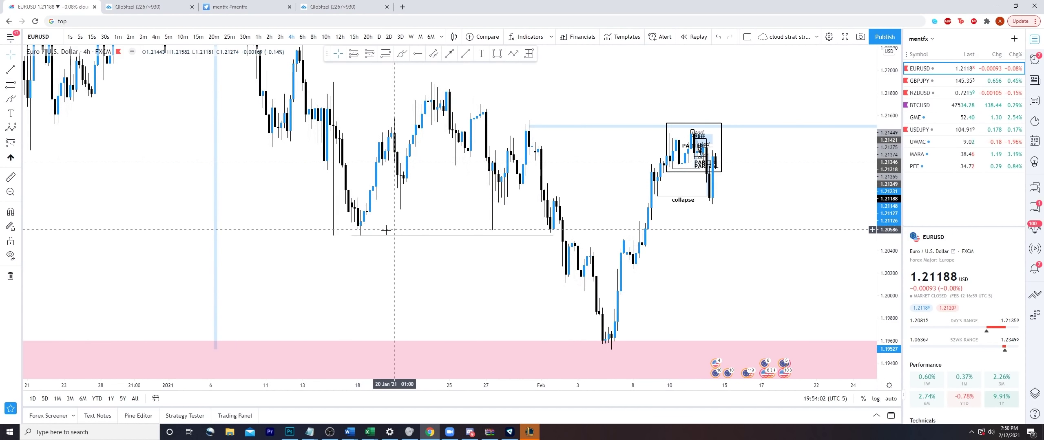
Switch the chart to the 15-minute timeframe and examine the price action inside the large black box.
left_click_drag(533, 117, 501, 124)
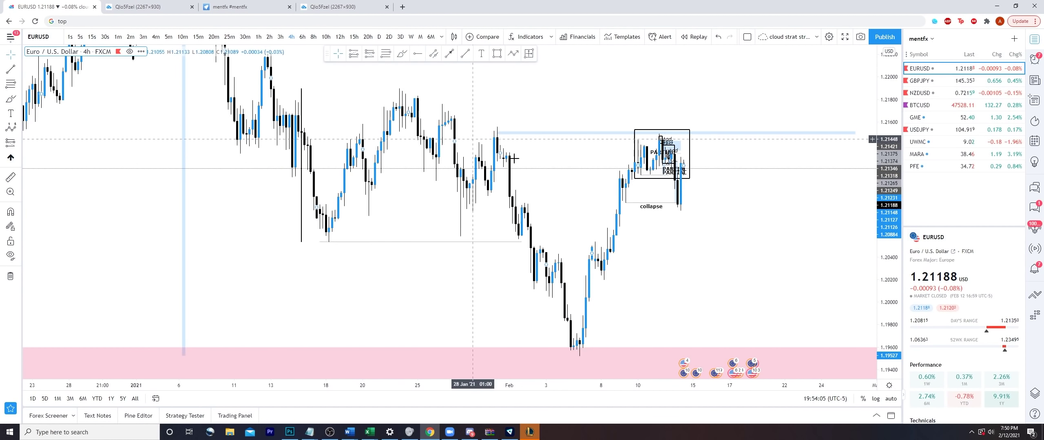
left_click_drag(426, 107, 394, 103)
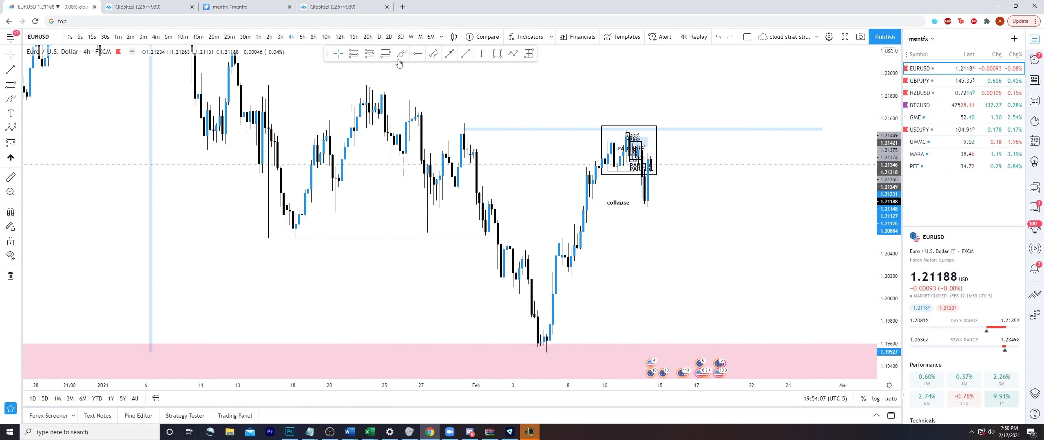
left_click(619, 128)
left_click(628, 133)
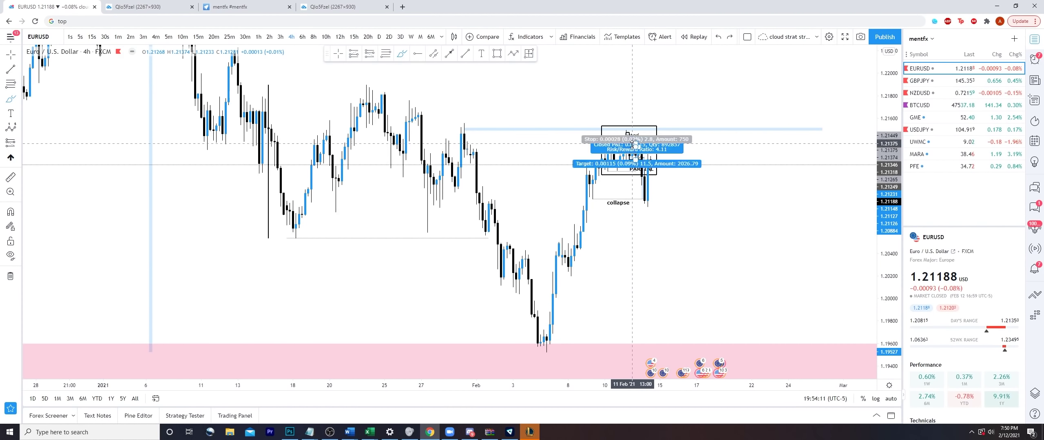
left_click(718, 190)
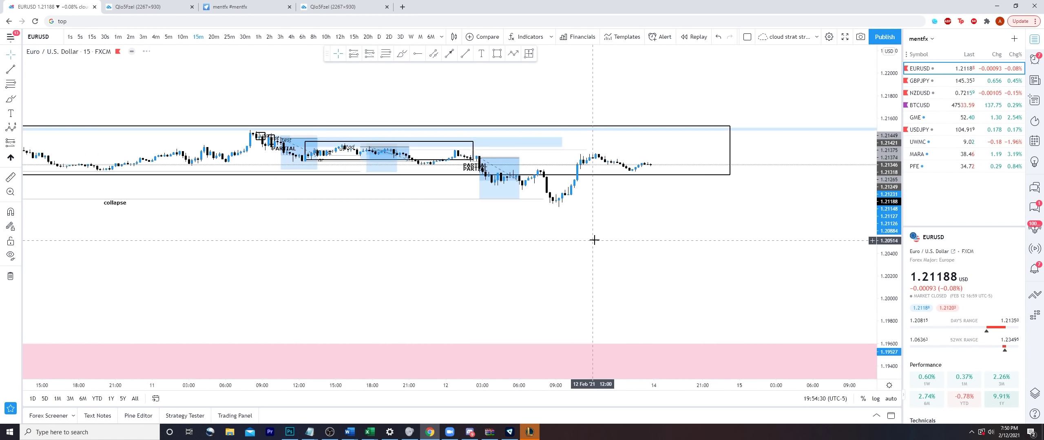
scroll(639, 247, "down", 5)
left_click_drag(640, 249, 631, 286)
left_click_drag(881, 265, 864, 135)
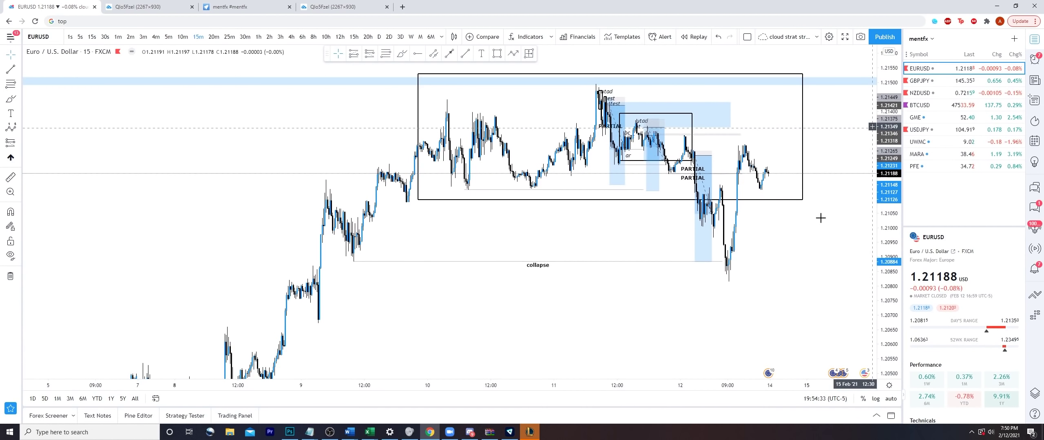
left_click_drag(791, 281, 774, 340)
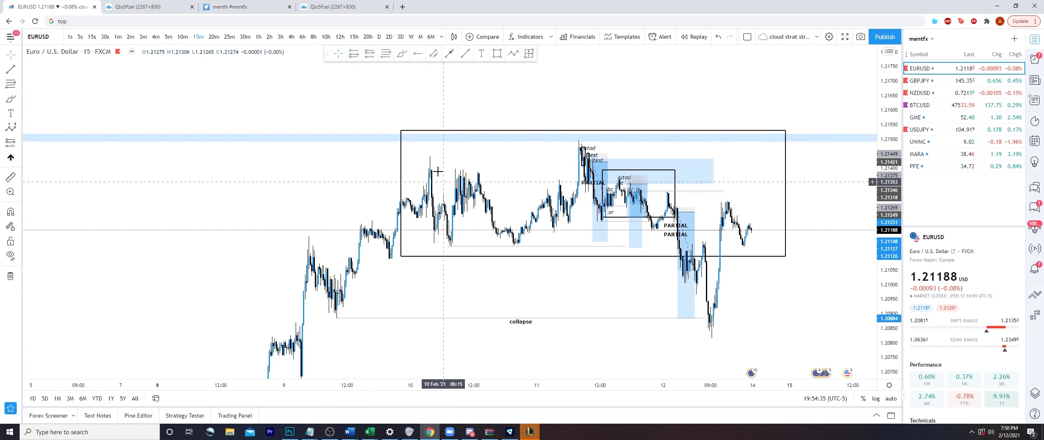
Mark the 10 February highs inside the large black box with the Brush, and undo the strokes.
left_click(401, 53)
left_click_drag(489, 162, 423, 134)
key("ctrl+z")
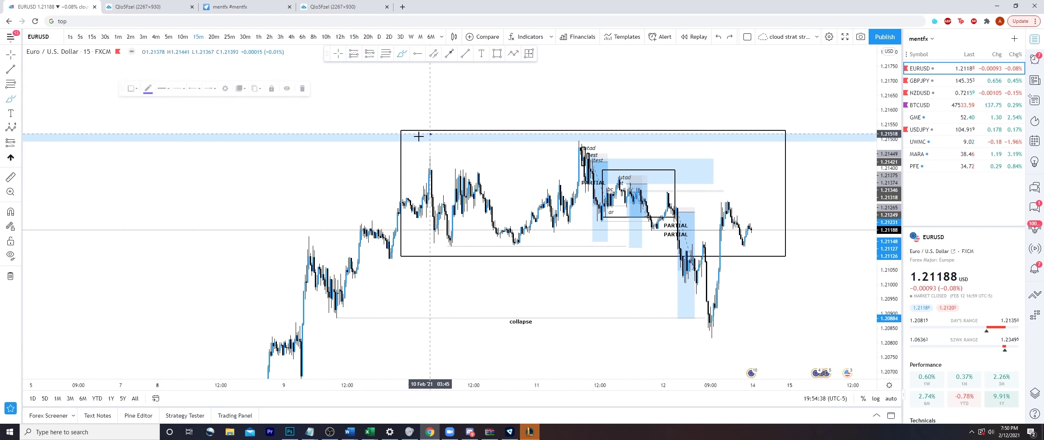
key("ctrl+z")
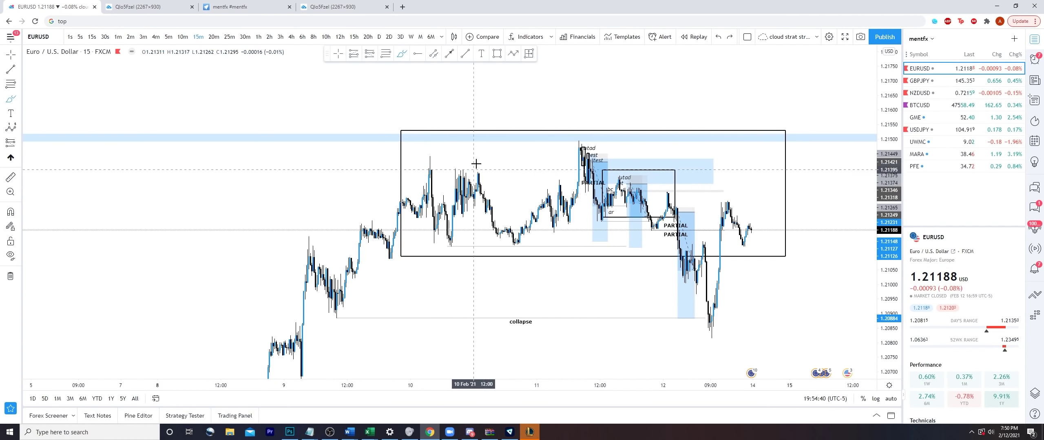
left_click_drag(476, 163, 460, 155)
key("ctrl+z")
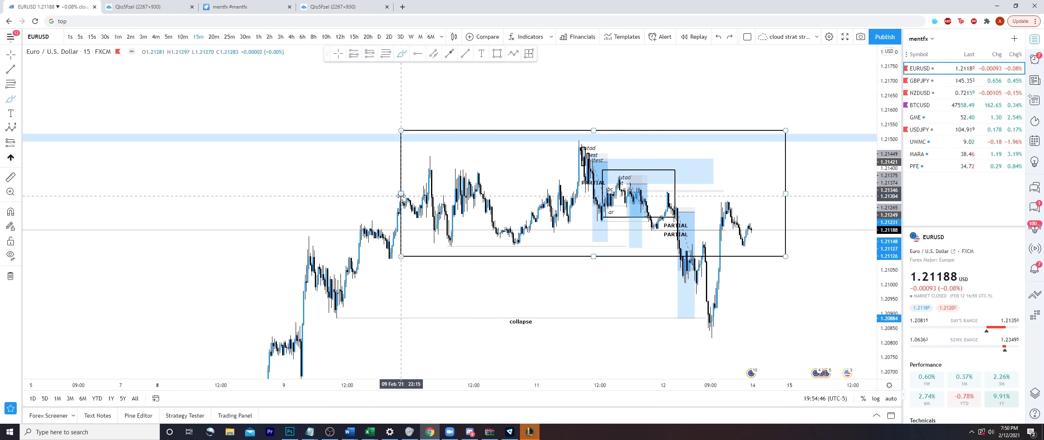
Brush the 10 February swings: trace the drops from the highs, underline both high levels, and outline the first part of the range.
left_click_drag(396, 194, 400, 192)
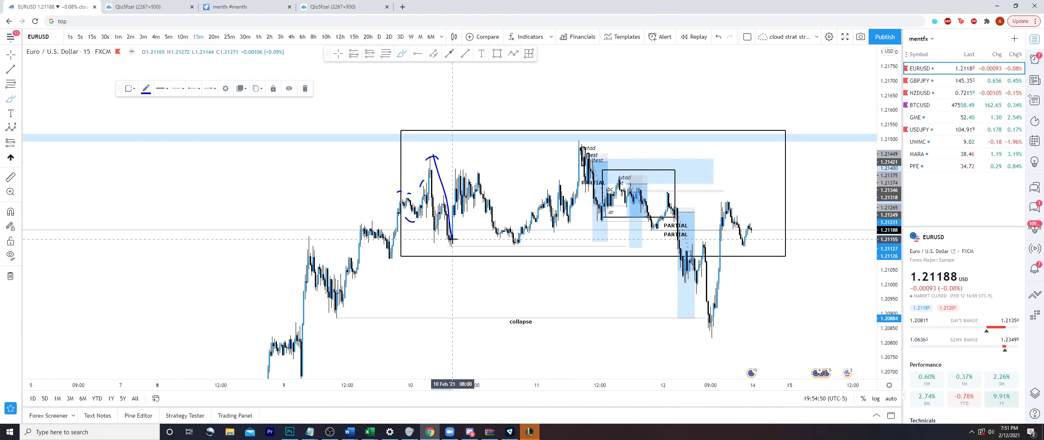
left_click_drag(452, 239, 454, 236)
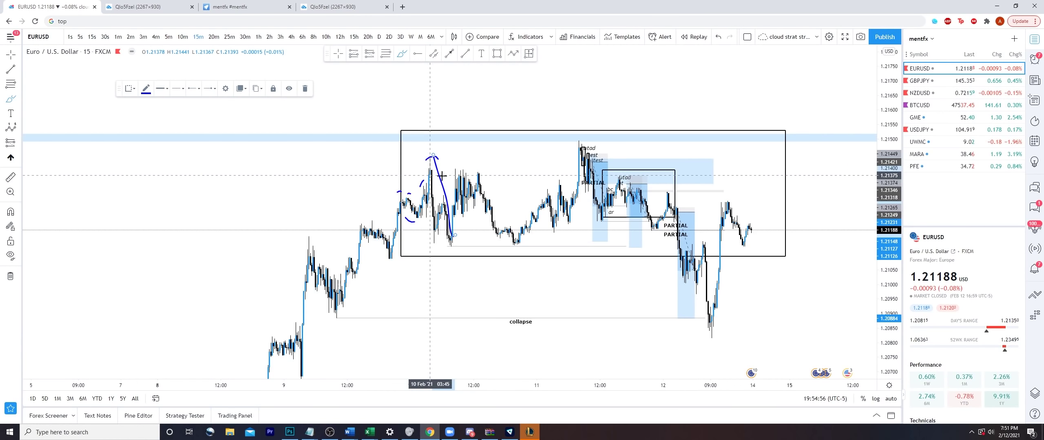
left_click_drag(432, 176, 498, 173)
mouse_move(423, 156)
left_mouse_down()
mouse_move(517, 161)
mouse_move(512, 221)
mouse_move(526, 241)
mouse_move(509, 245)
left_mouse_up()
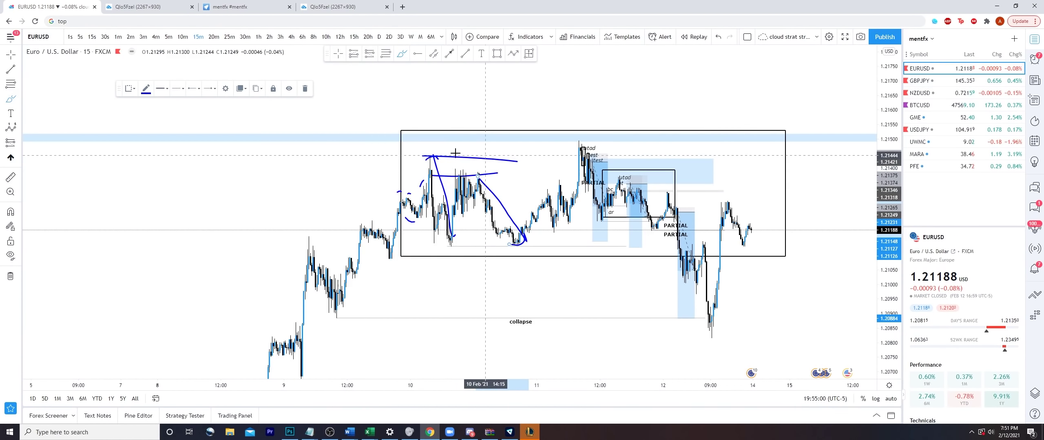
mouse_move(424, 152)
left_mouse_down()
mouse_move(369, 234)
mouse_move(500, 175)
mouse_move(481, 156)
left_mouse_up()
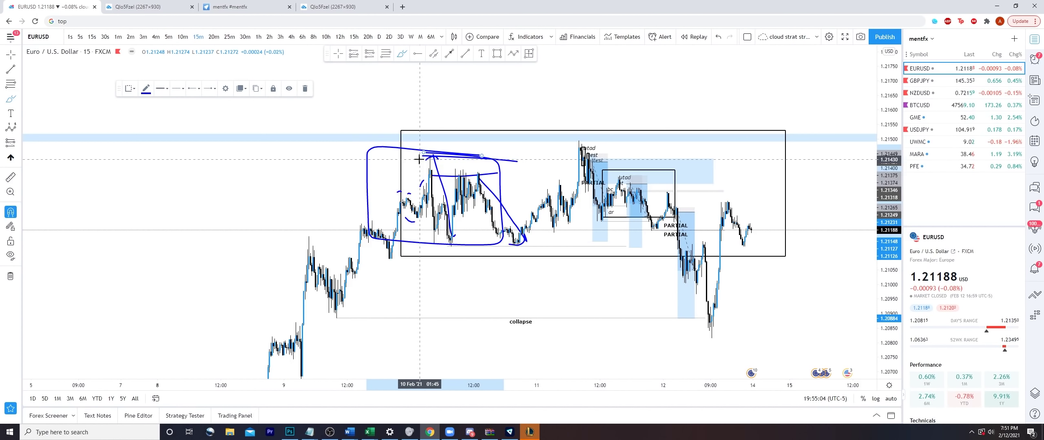
Undo all the brush marks over the 10 February swings.
key("ctrl+z")
key("ctrl+z")
key("ctrl+z")
key("ctrl+z")
key("ctrl+z")
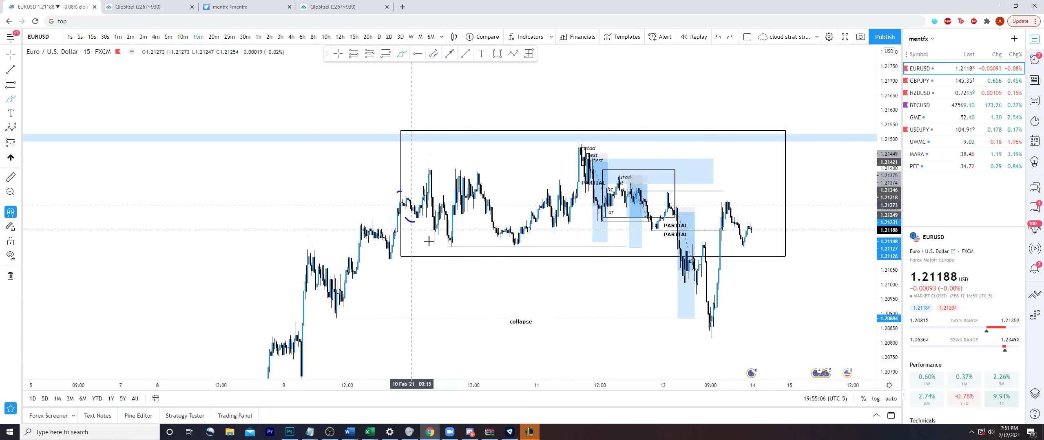
key("ctrl+z")
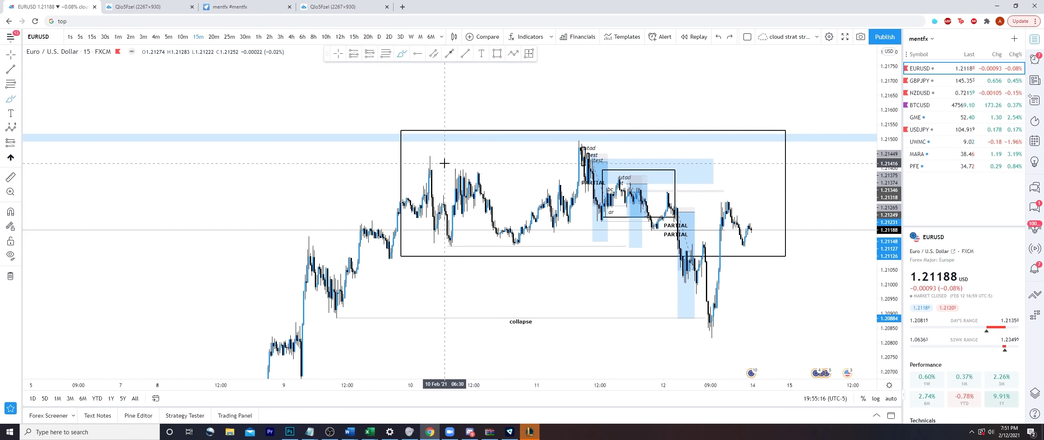
Brush over the 10 February highs, undo that stroke, and circle the whole range around the large black box.
mouse_move(466, 163)
left_mouse_down()
mouse_move(414, 252)
mouse_move(444, 150)
left_mouse_up()
key("ctrl+z")
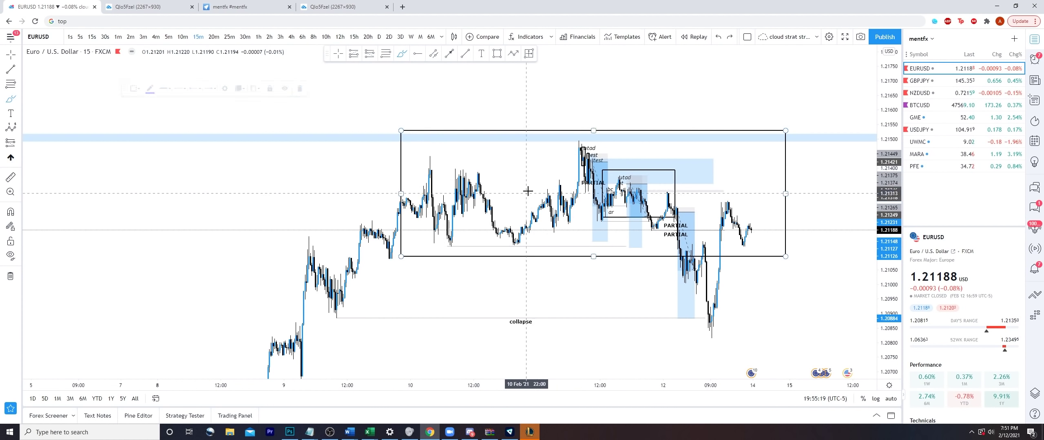
mouse_move(787, 159)
left_mouse_down()
mouse_move(633, 121)
mouse_move(552, 284)
mouse_move(785, 187)
left_mouse_up()
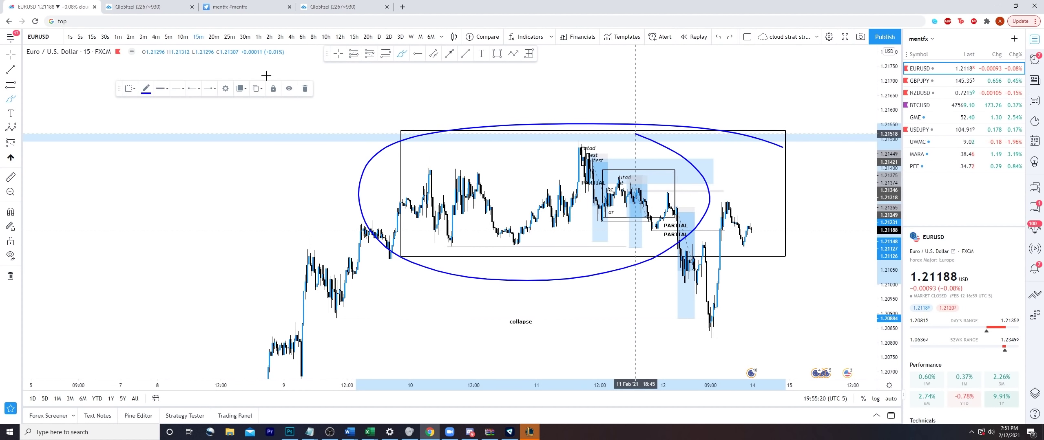
Switch the chart to the 30-minute timeframe and hide all drawings.
left_click(245, 36)
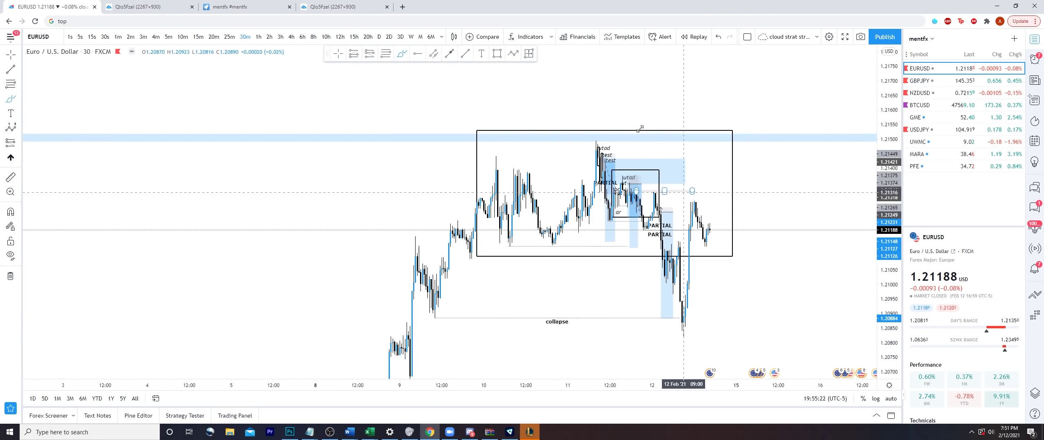
left_click(10, 255)
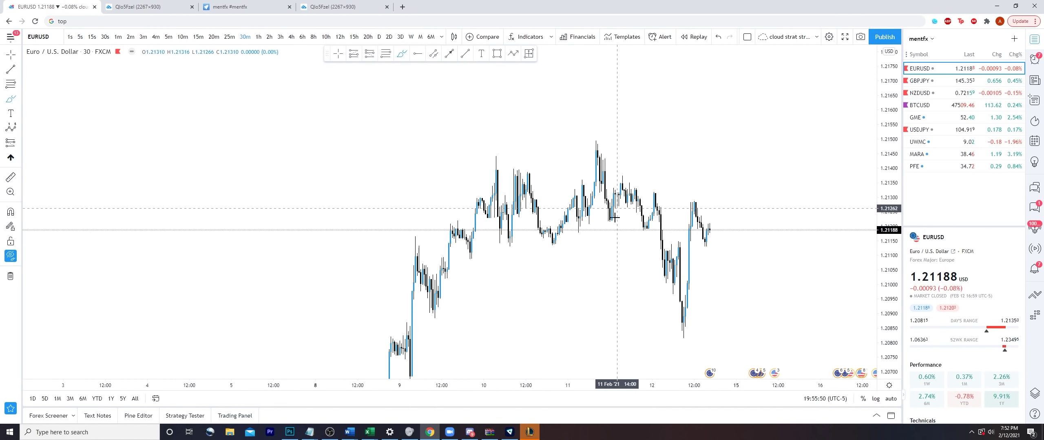
Show all drawings again and circle the 11 February UTAD area in the small black box with the Brush.
key("ctrl+alt+h")
left_click(637, 171)
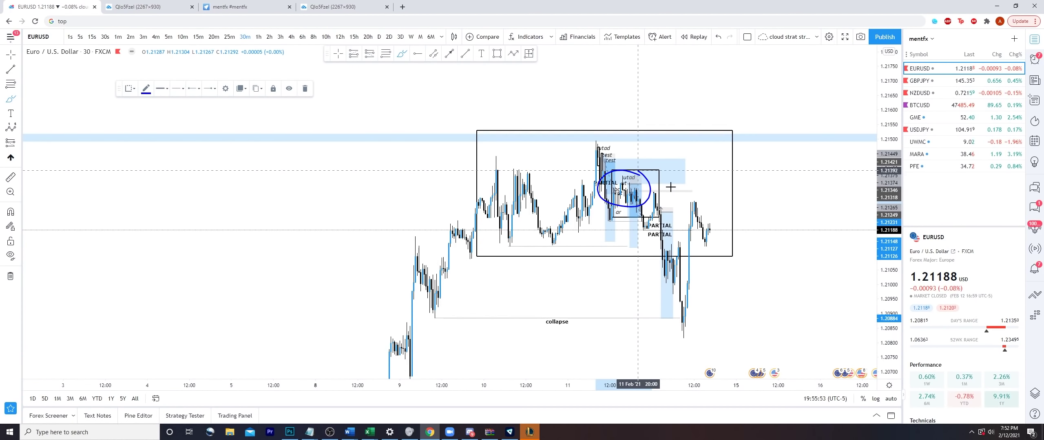
Undo the circle around the 11 February UTAD area, circle it again with the Brush, and undo those strokes.
key("ctrl+z")
left_click_drag(638, 171, 619, 161)
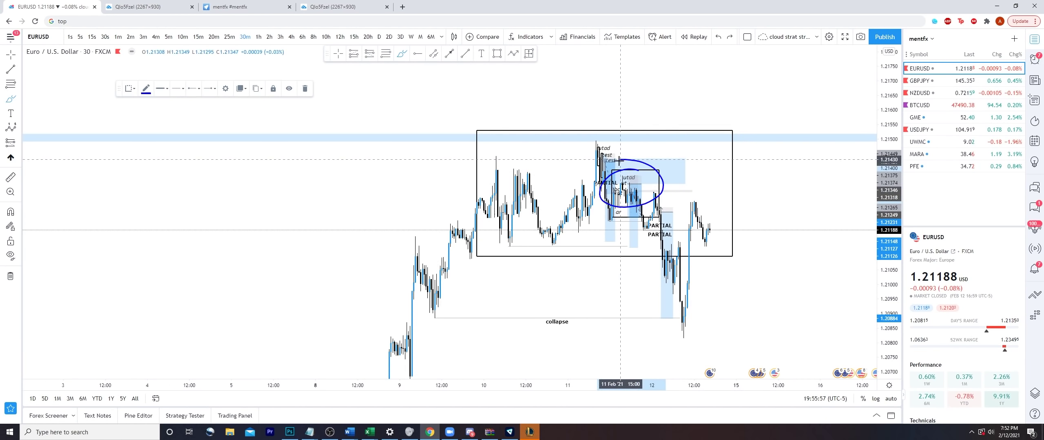
key("ctrl+z")
mouse_move(681, 177)
left_mouse_down()
mouse_move(625, 189)
mouse_move(645, 200)
left_mouse_up()
key("ctrl+z")
key("ctrl+z")
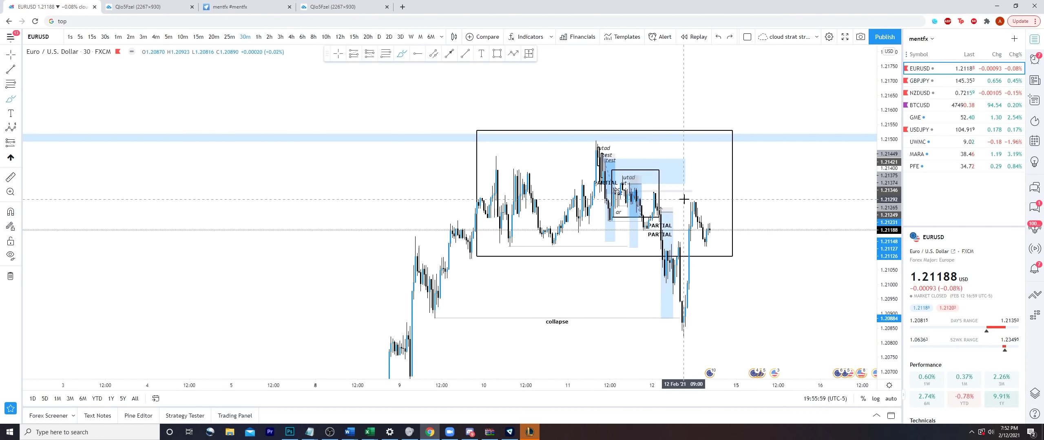
Switch the chart to the 15-minute timeframe and focus on the 11 and 12 February sell trades.
key("Escape")
left_click(198, 37)
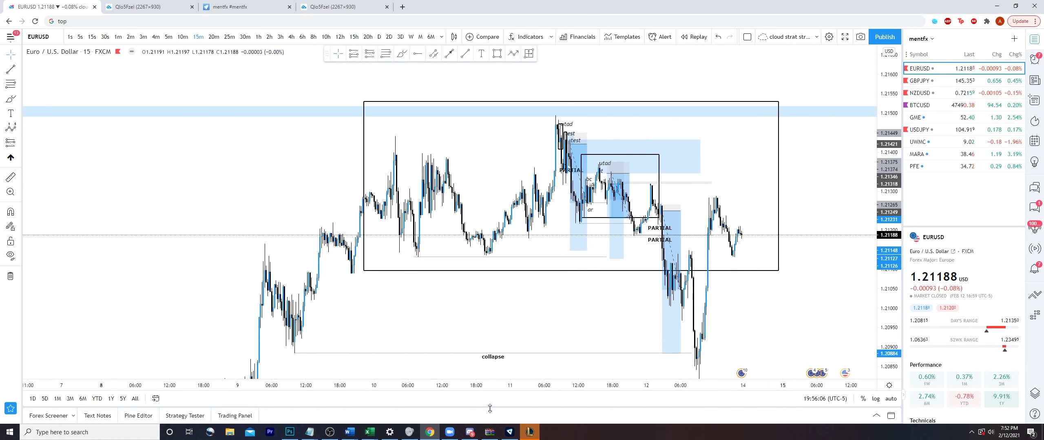
mouse_move(469, 438)
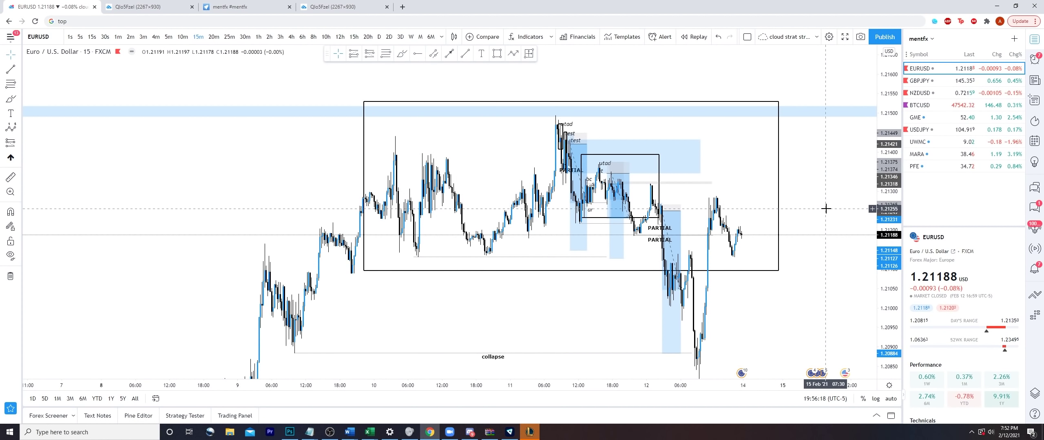
left_click_drag(823, 208, 822, 198)
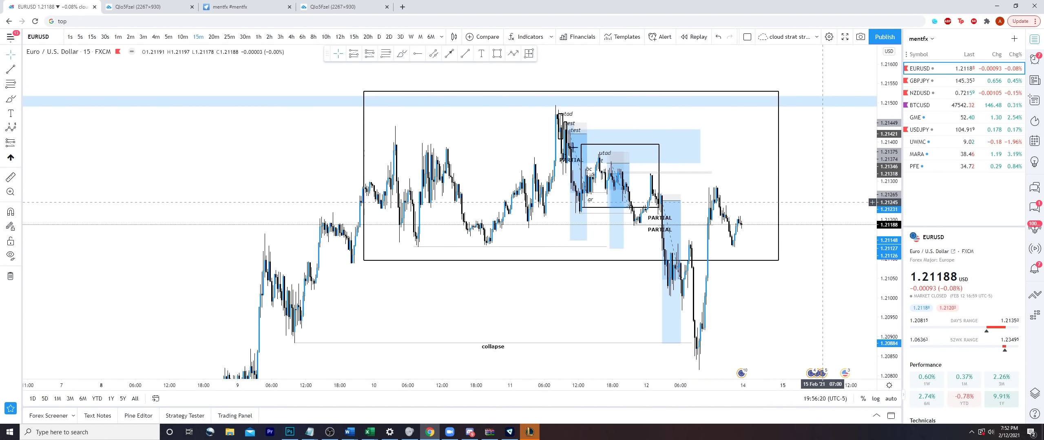
left_click_drag(881, 268, 880, 199)
left_click_drag(819, 279, 852, 294)
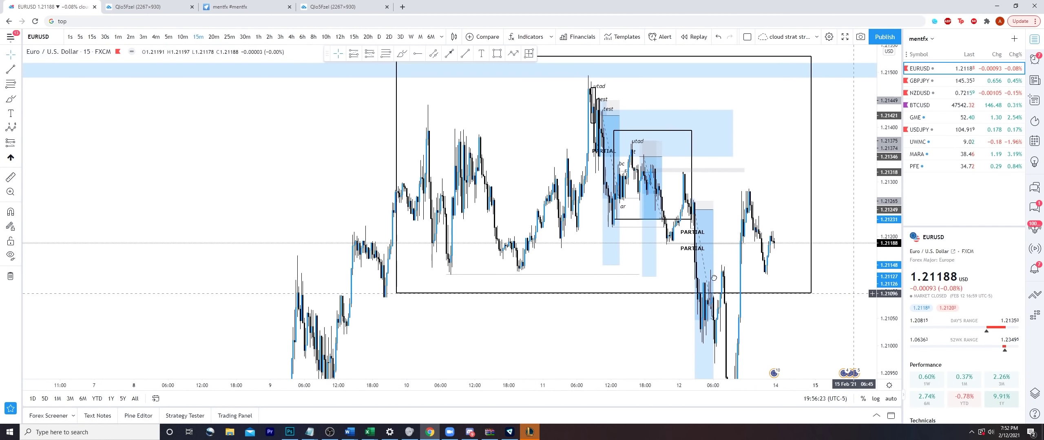
scroll(675, 212, "up", 8)
left_click_drag(594, 192, 673, 202)
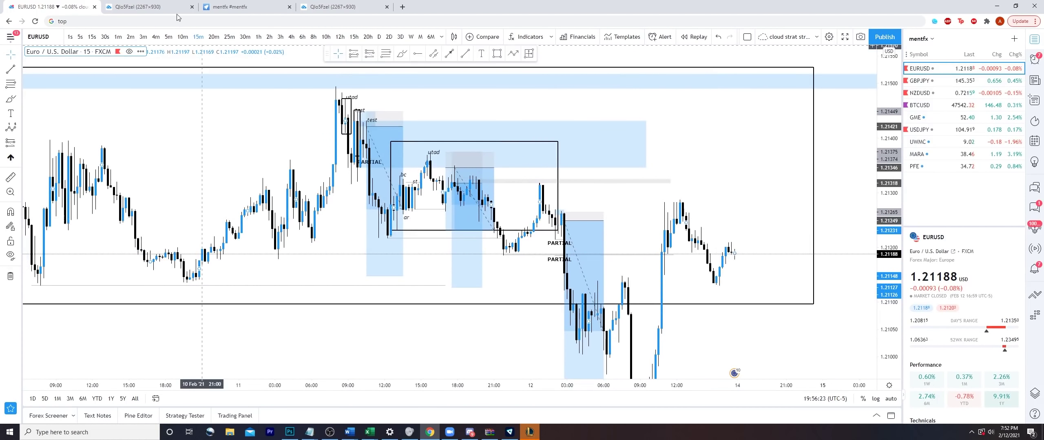
Switch the chart to the 5-minute timeframe and examine the structure leading from the 11 February shorts into the 12 February entry.
left_click(166, 38)
scroll(373, 249, "down", 5)
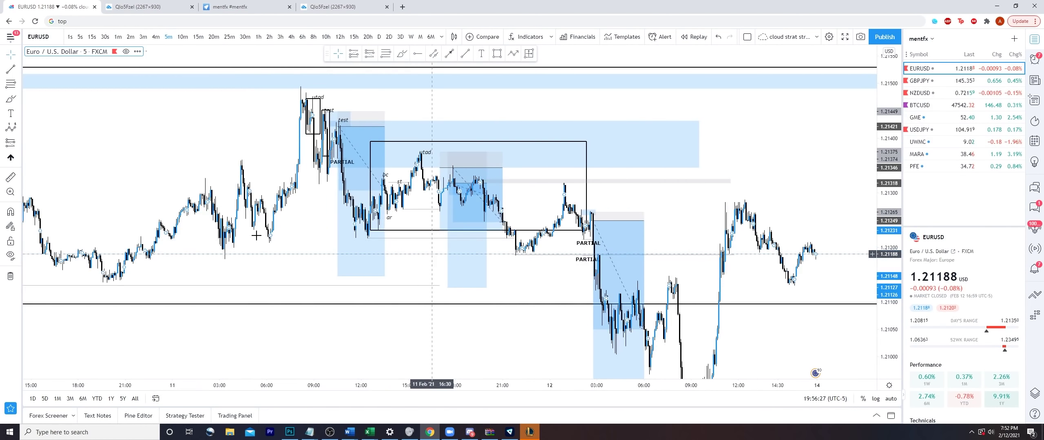
mouse_move(372, 249)
left_mouse_down()
mouse_move(515, 253)
mouse_move(404, 214)
left_mouse_up()
scroll(512, 257, "up", 2)
left_click_drag(541, 243, 523, 252)
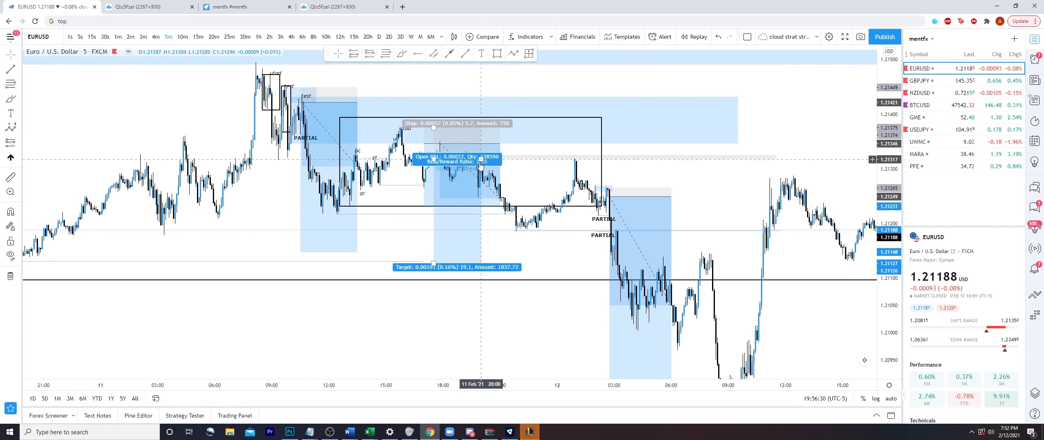
scroll(678, 212, "up", 3)
left_click_drag(888, 310, 888, 114)
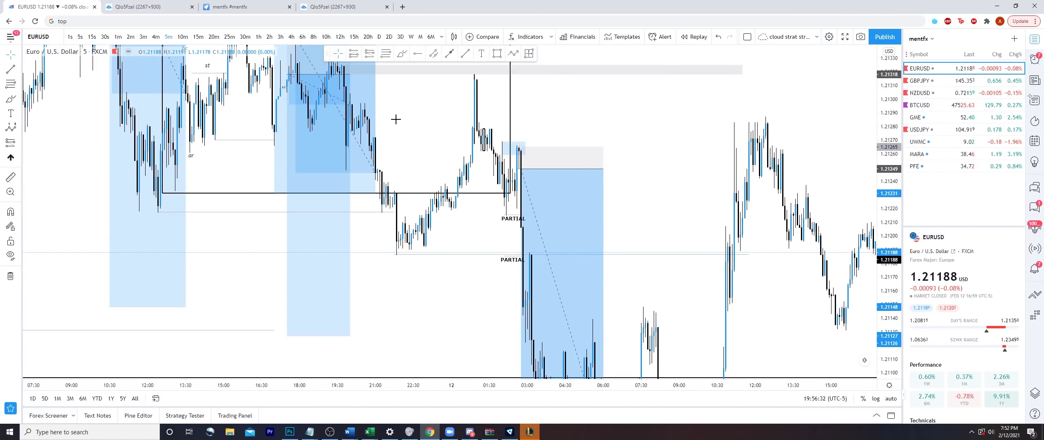
left_click_drag(412, 128, 515, 207)
left_click(438, 200)
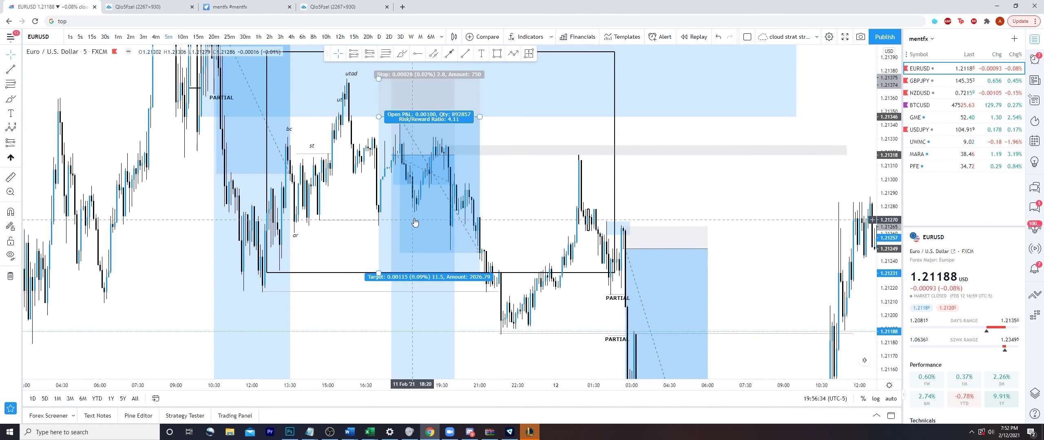
left_click_drag(444, 146, 462, 151)
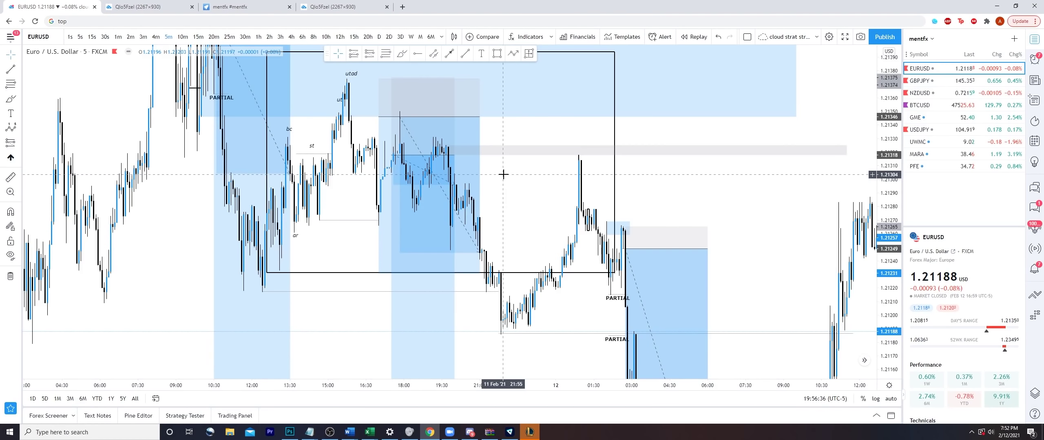
left_click(465, 126)
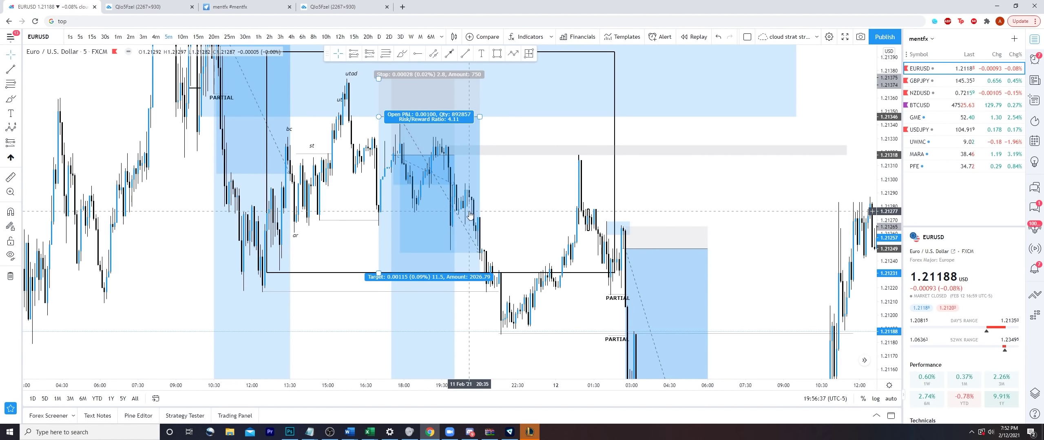
Draw a rectangle over the supply area from about 20:20 on 11 February to 01:35 on 12 February, about 1.21298 to 1.21269.
left_click(495, 55)
left_click(462, 222)
scroll(571, 184, "down", 1)
left_click_drag(595, 180, 628, 181)
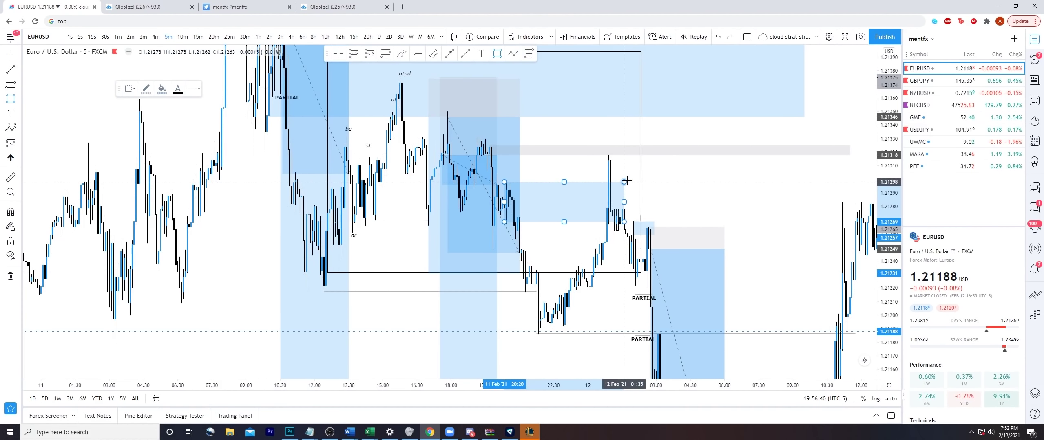
Draw a second, lower supply rectangle from about 20:55 on 11 February to 04:00 on 12 February and raise the first rectangle's lower edge.
left_click(519, 242)
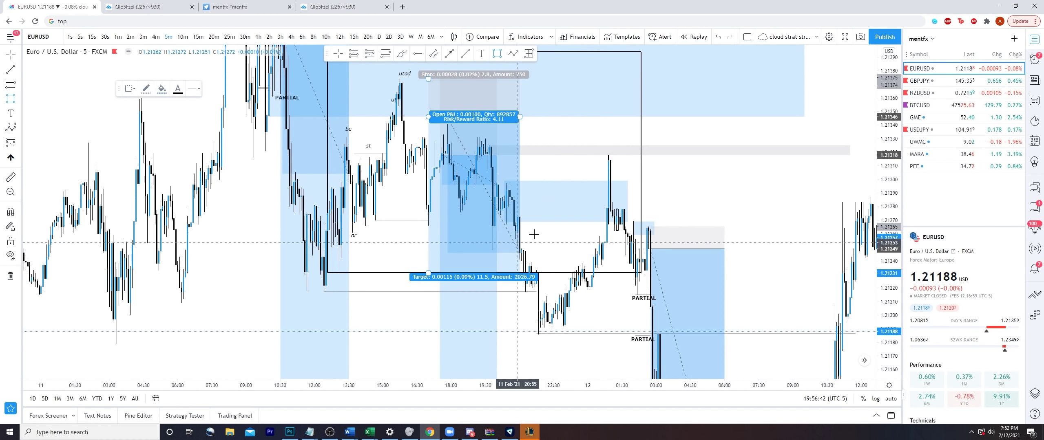
left_click(678, 219)
left_click(607, 272)
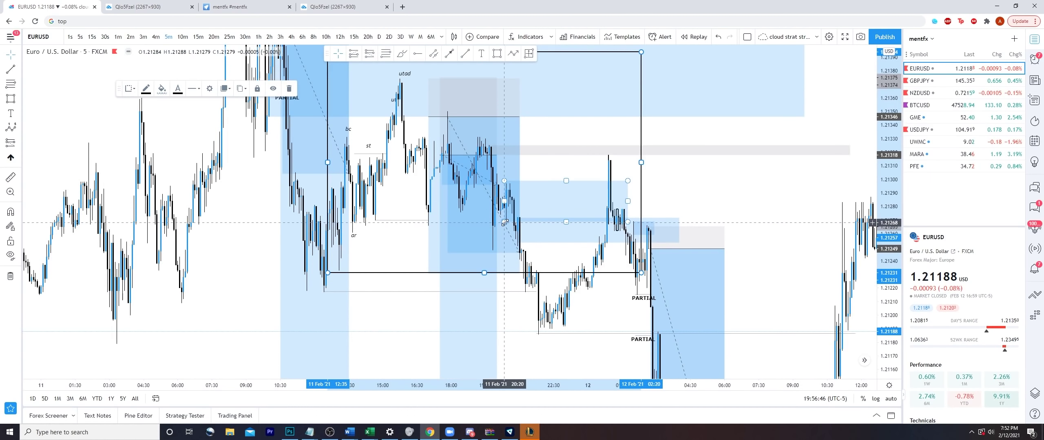
left_click(520, 206)
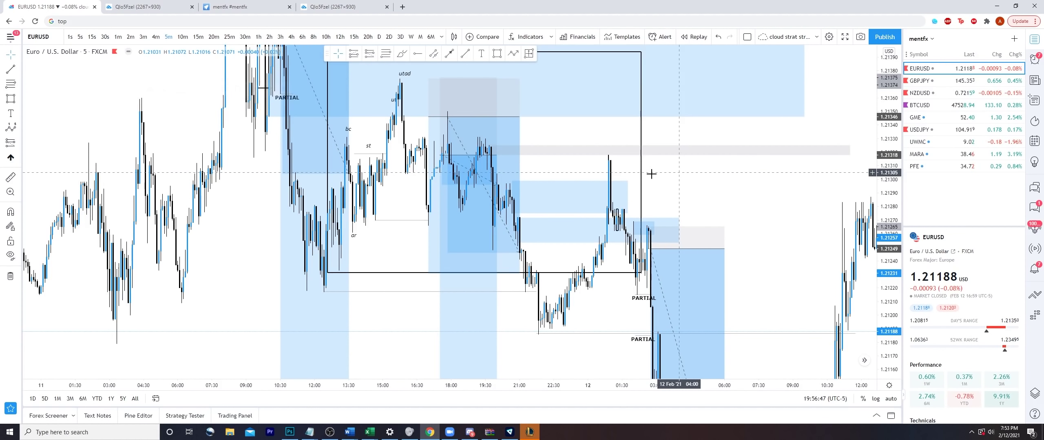
left_click(532, 151)
left_click_drag(547, 135, 527, 123)
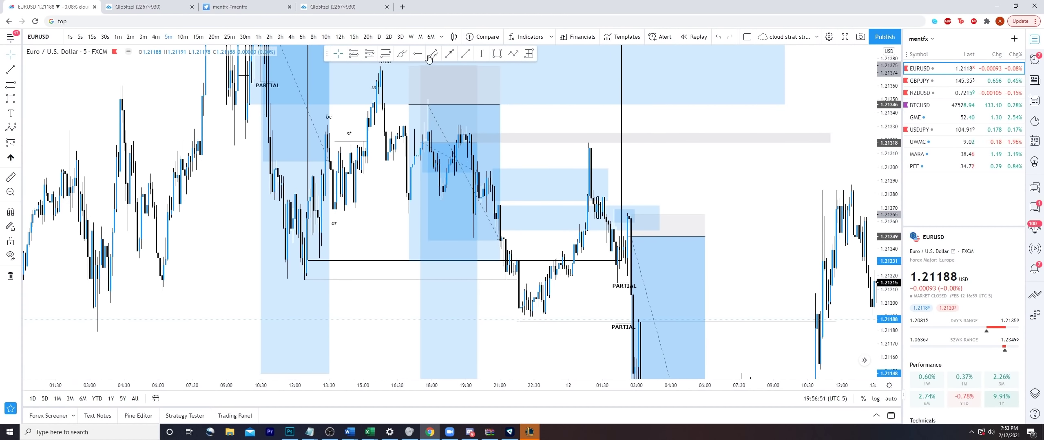
Draw an upward arrow with the Brush into the 12 February spike, then mark the spike's high and undo that last mark.
left_click_drag(567, 246, 585, 200)
mouse_move(559, 224)
left_mouse_down()
mouse_move(584, 204)
mouse_move(593, 215)
left_mouse_up()
left_click_drag(579, 218, 587, 173)
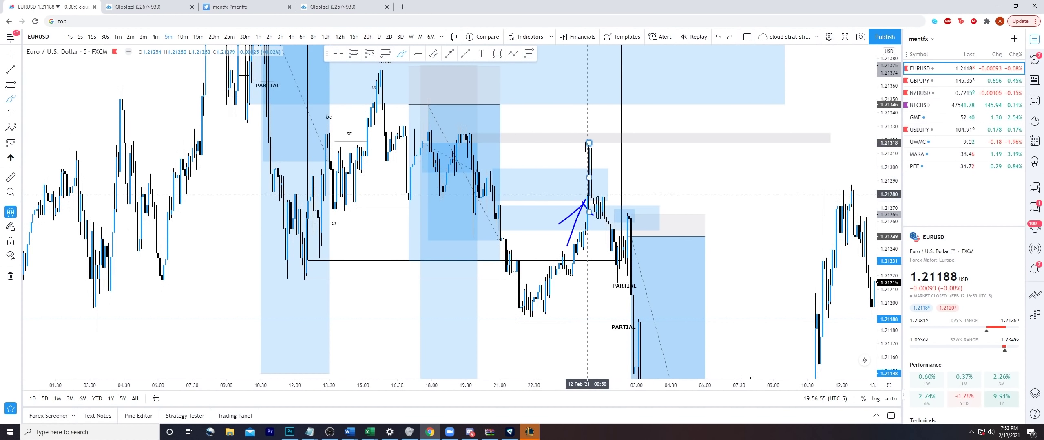
left_click_drag(583, 146, 593, 145)
key("ctrl+z")
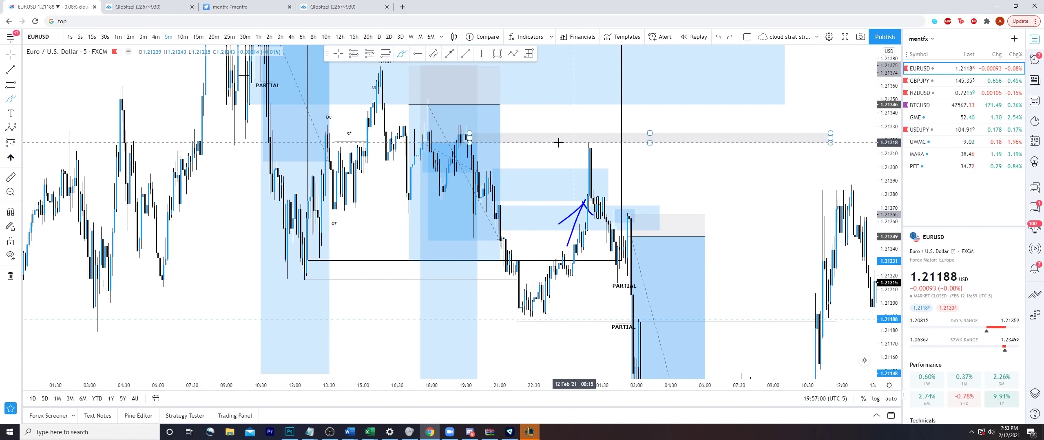
Brush a short line along the grey zone above the 12 February spike, and undo all the brush marks including the arrow.
left_click(467, 132)
left_click_drag(466, 131, 464, 133)
key("ctrl+z")
mouse_move(570, 143)
left_mouse_down()
mouse_move(629, 141)
mouse_move(610, 133)
mouse_move(619, 132)
left_mouse_up()
key("ctrl+z")
key("ctrl+z")
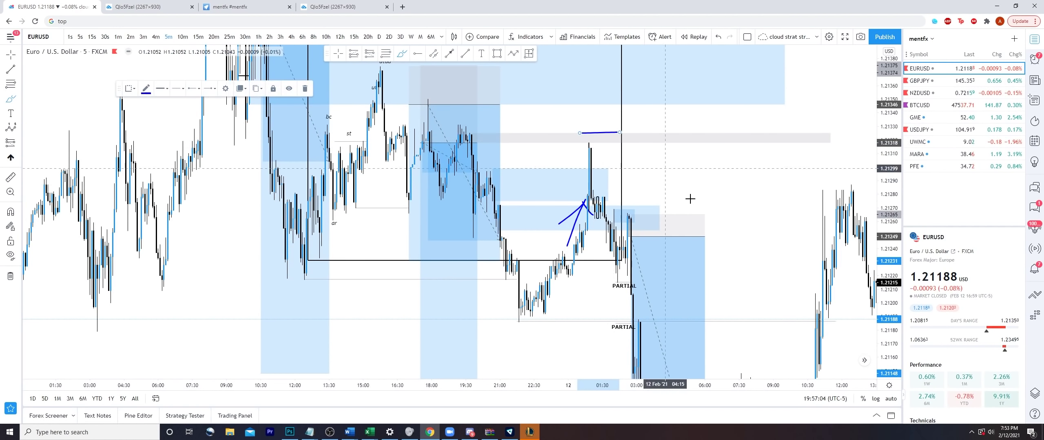
left_click_drag(884, 228, 851, 403)
key("ctrl+z")
key("ctrl+z")
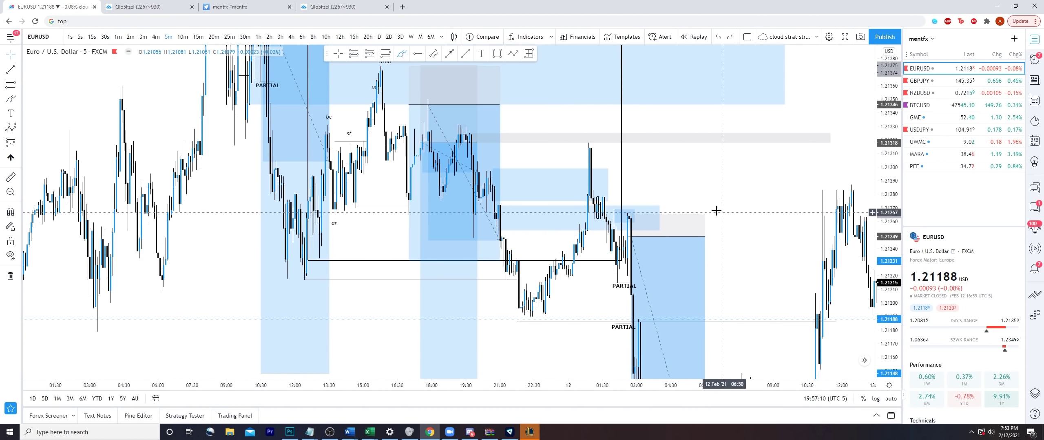
key("Escape")
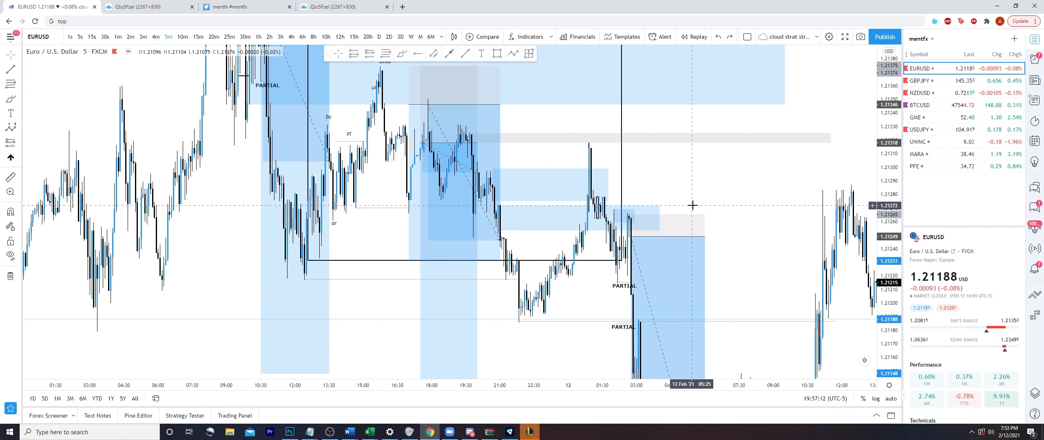
Delete the two supply rectangles drawn below the grey zone.
right_click(687, 175)
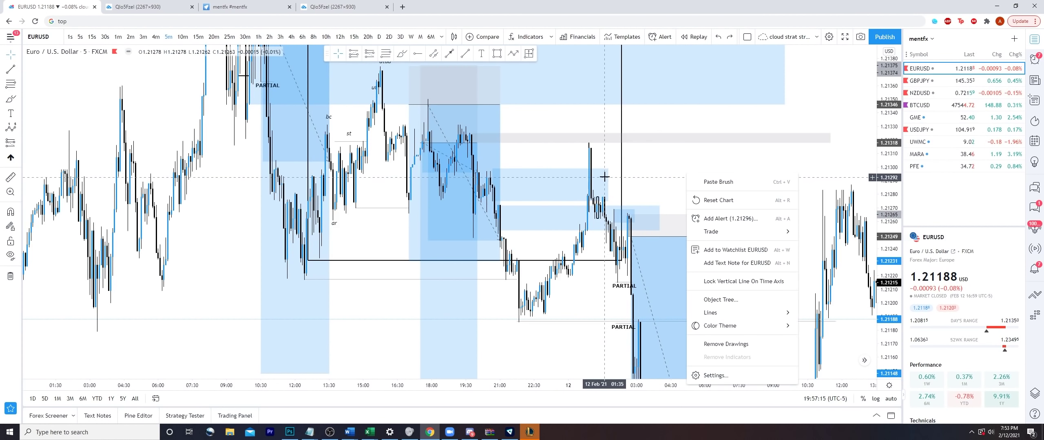
left_click(604, 175)
key("Delete")
left_click(657, 206)
key("Delete")
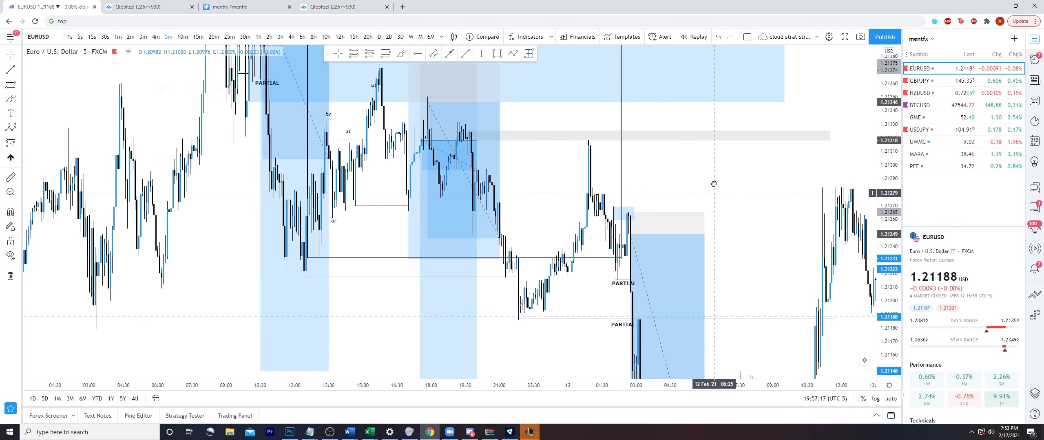
Examine the 12 February short position from its entry down to its target at the collapse line.
left_click_drag(714, 195, 713, 172)
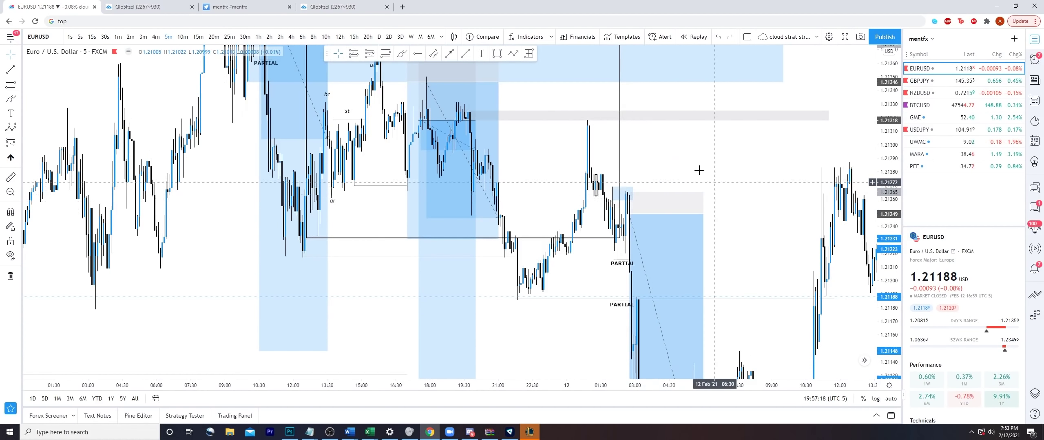
left_click_drag(763, 244, 798, 169)
left_click_drag(633, 205, 613, 212)
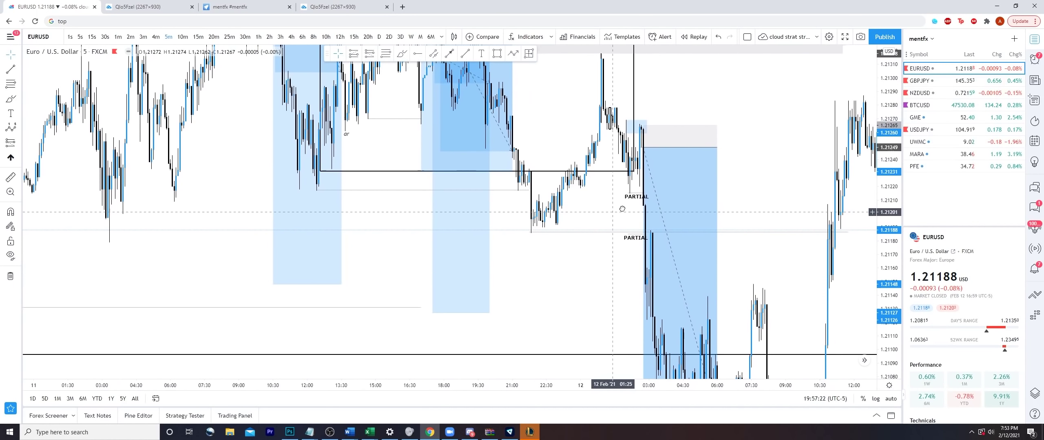
left_click_drag(891, 240, 890, 316)
left_click_drag(752, 249, 718, 194)
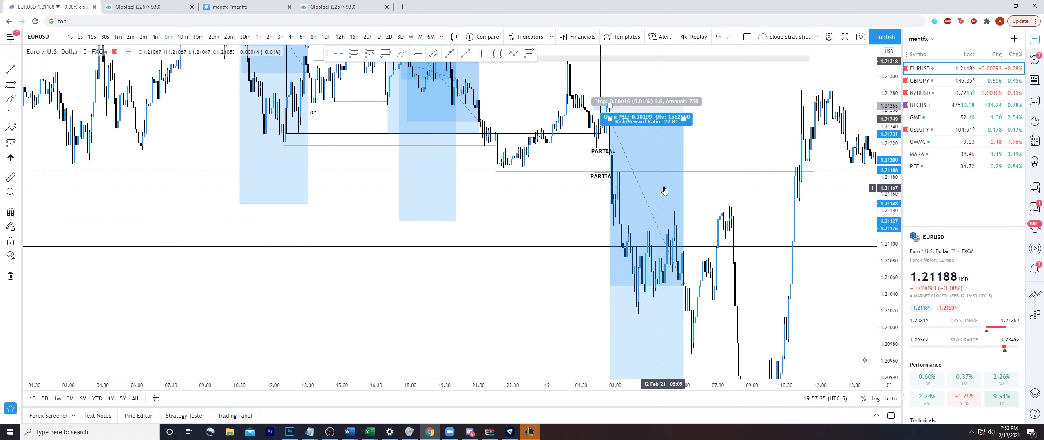
left_click(664, 191)
left_click_drag(889, 231, 889, 267)
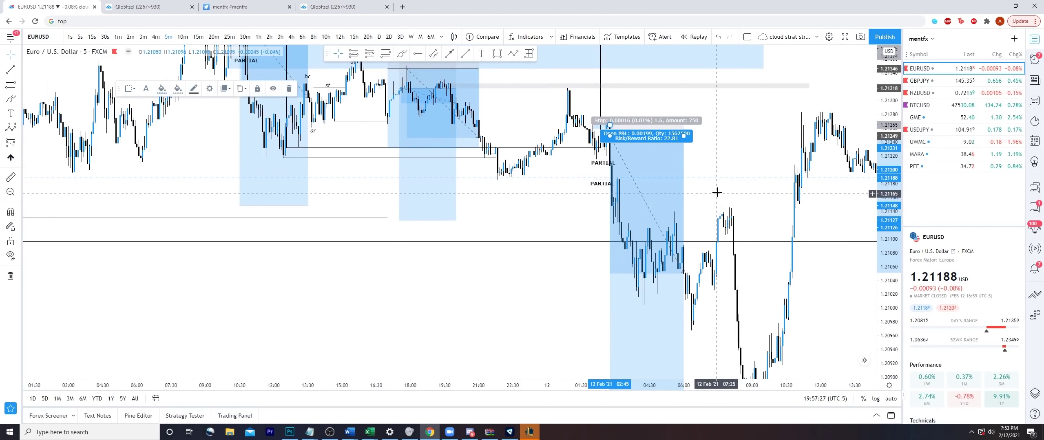
left_click_drag(716, 193, 667, 182)
left_click_drag(893, 230, 893, 261)
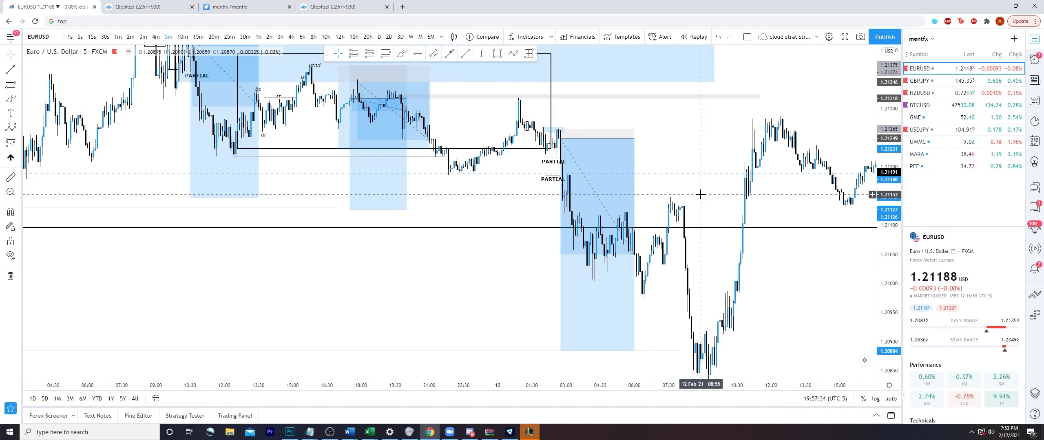
Move the 12 February short position's target up to the first PARTIAL level at 1.21215.
left_click(627, 166)
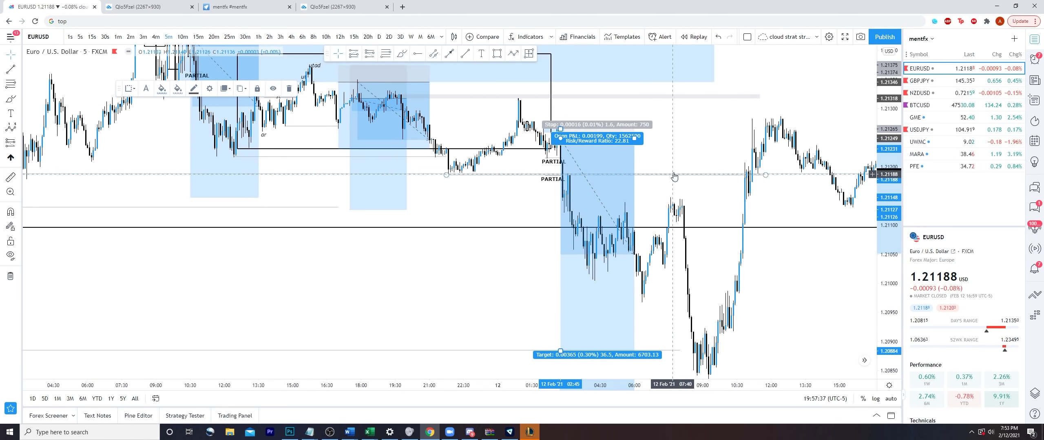
left_click(672, 204)
left_click_drag(560, 351, 523, 158)
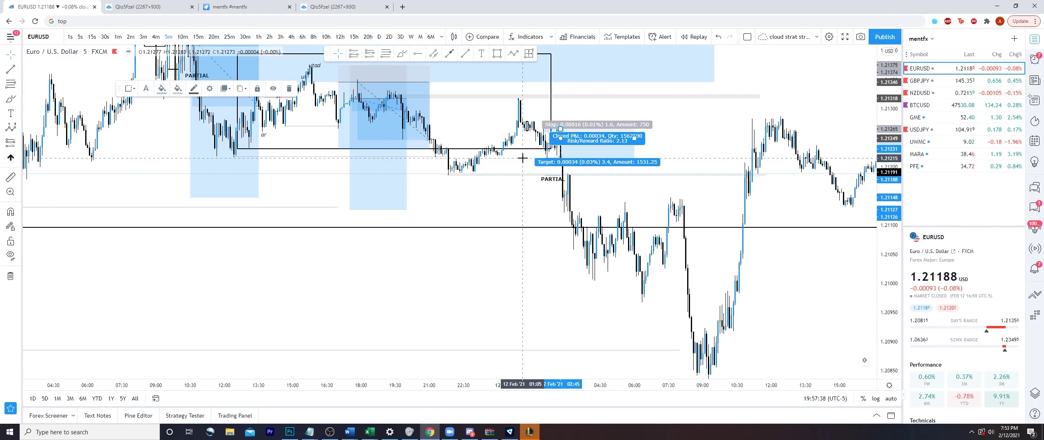
Straighten the first PARTIAL line at 1.21215 and move the 12 February short position's target to the second PARTIAL level at 1.21185.
left_click(551, 161)
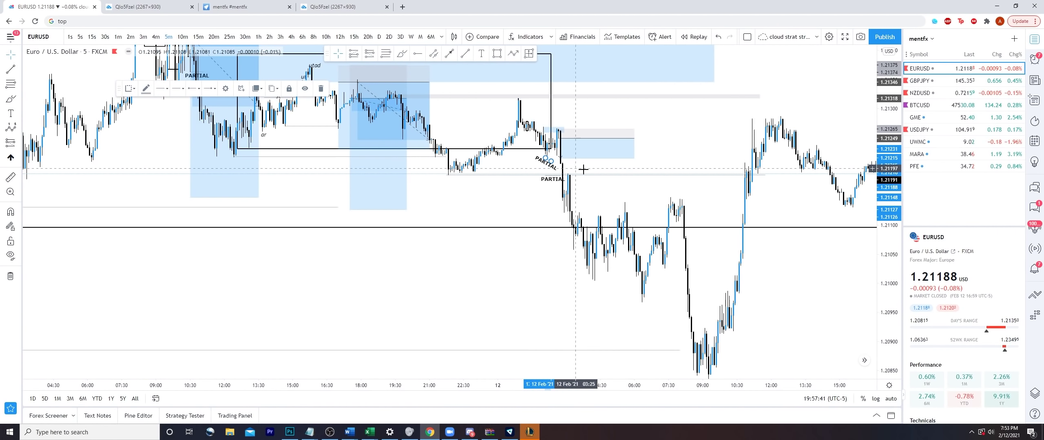
left_click(562, 159)
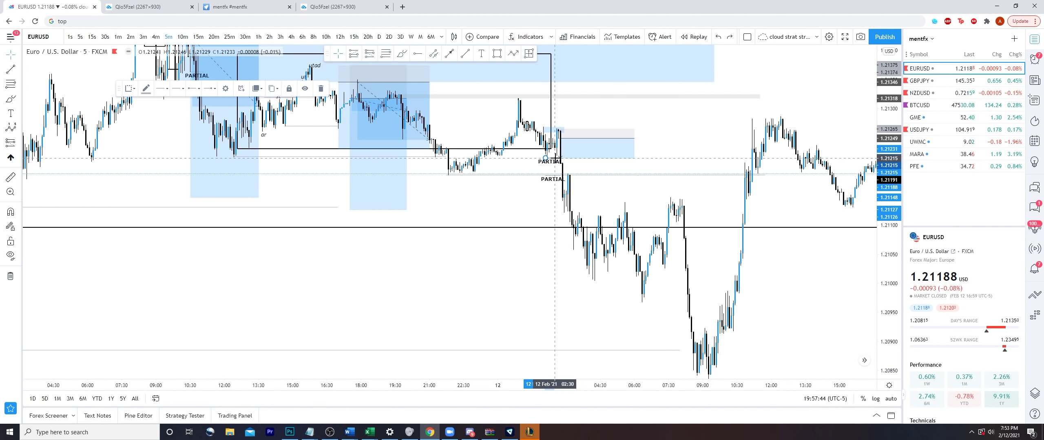
left_click_drag(563, 159, 439, 176)
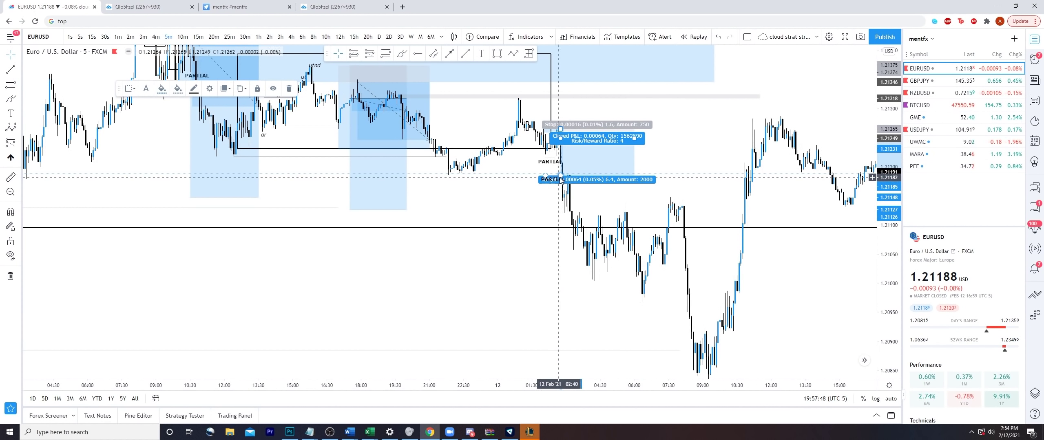
Extend the 12 February short position's target down to the collapse line at 1.20884.
left_click_drag(561, 178, 564, 299)
left_click_drag(451, 274, 475, 161)
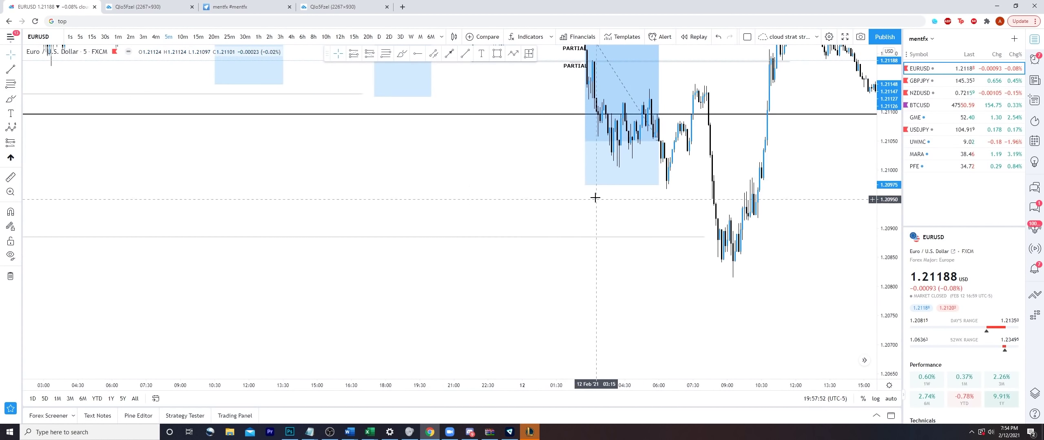
left_click_drag(585, 186, 653, 236)
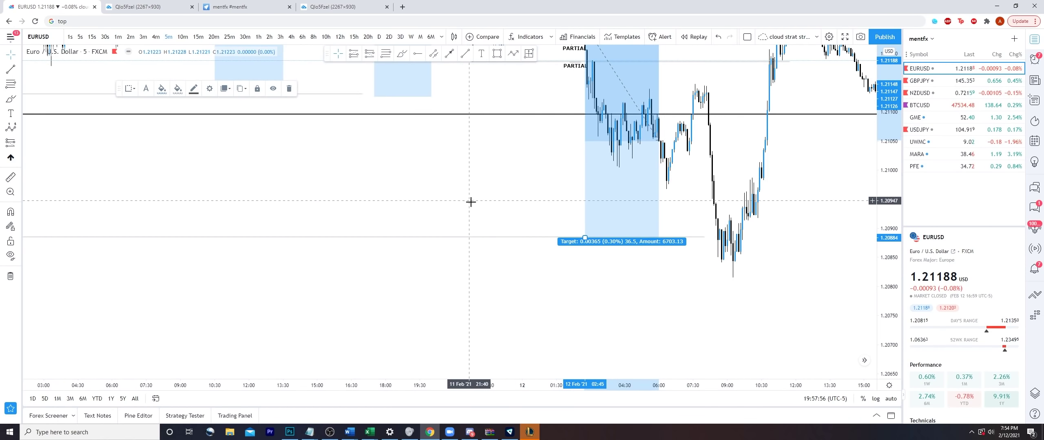
scroll(473, 202, "down", 3)
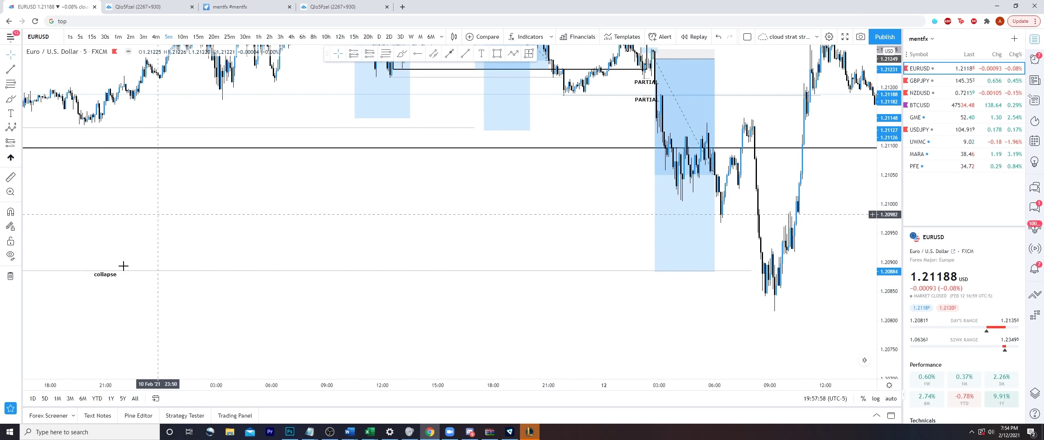
Examine the 12 February short position from entry to collapse target and measure its time span just below the target.
left_click_drag(569, 205, 471, 296)
left_click(587, 193)
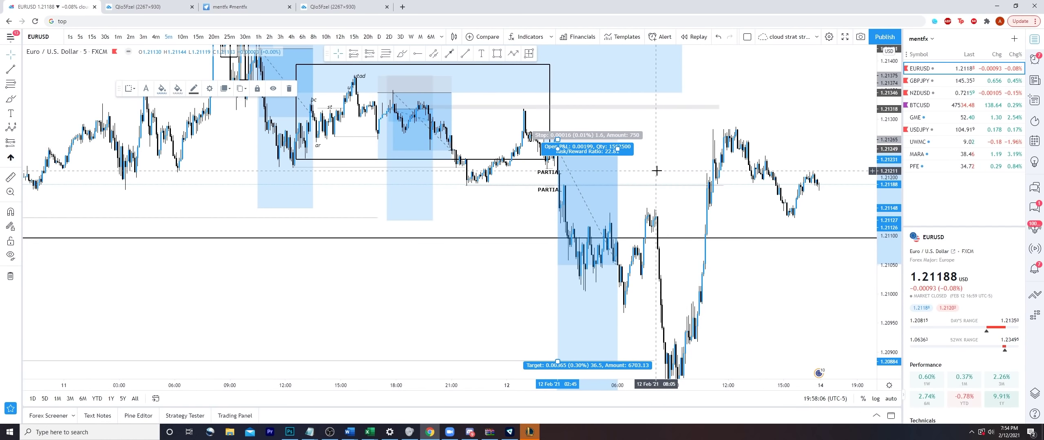
left_click_drag(657, 170, 631, 104)
left_click(530, 308, "shift")
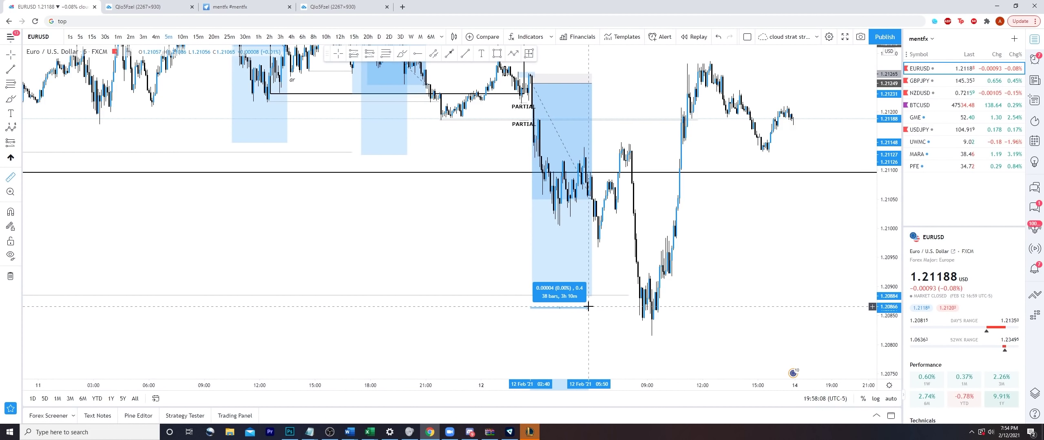
left_click(589, 305)
left_click_drag(615, 244, 625, 287)
left_click(583, 254)
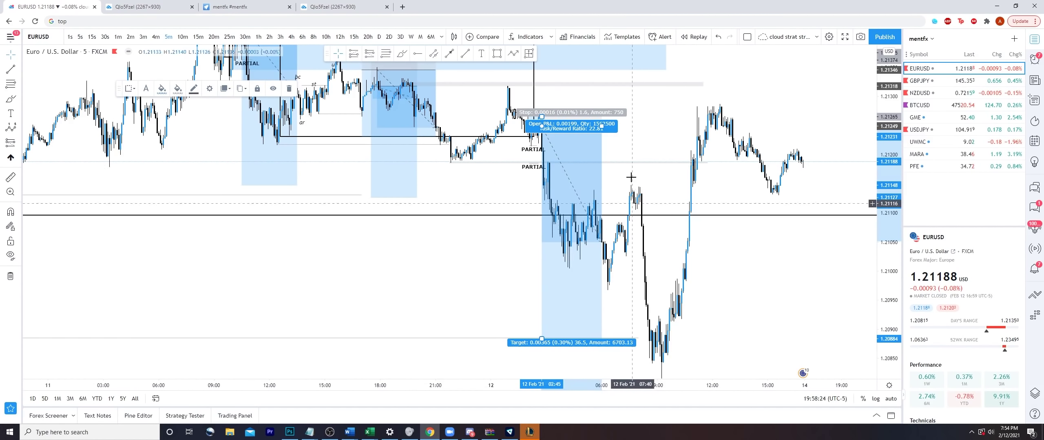
left_click(660, 165)
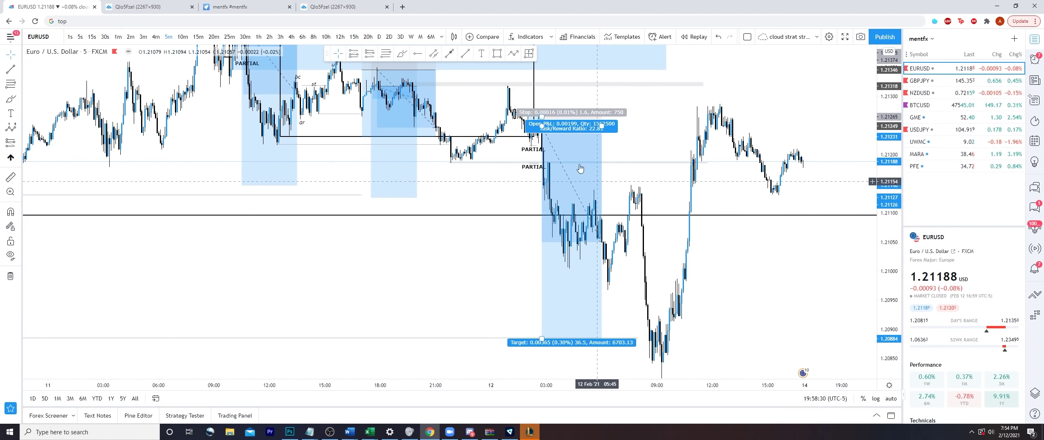
Draw a thin rectangle inside the 12 February short position from about 03:05 to 05:35, and delete it.
left_click(496, 54)
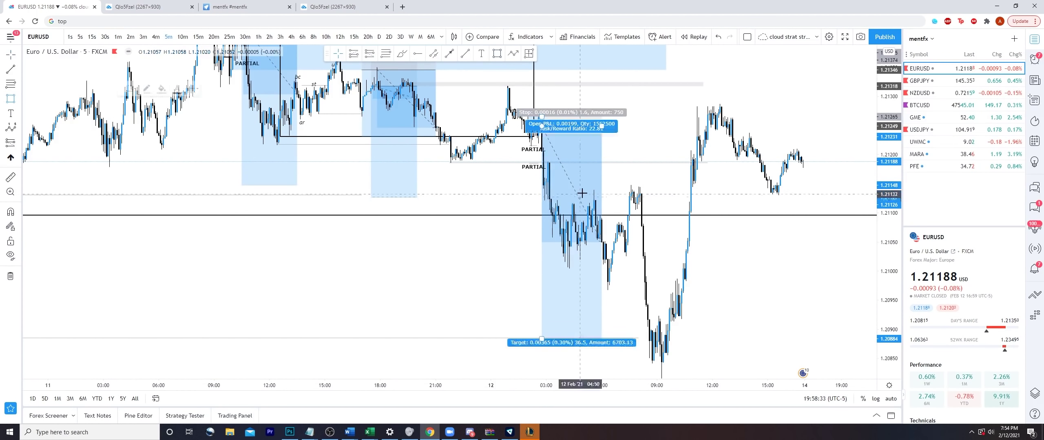
left_click(548, 195)
left_click(594, 184)
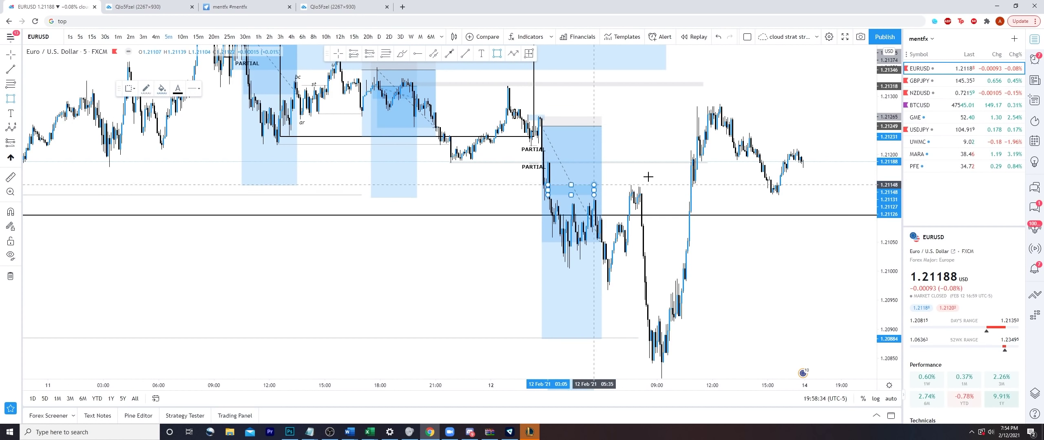
left_click(727, 163)
key("Delete")
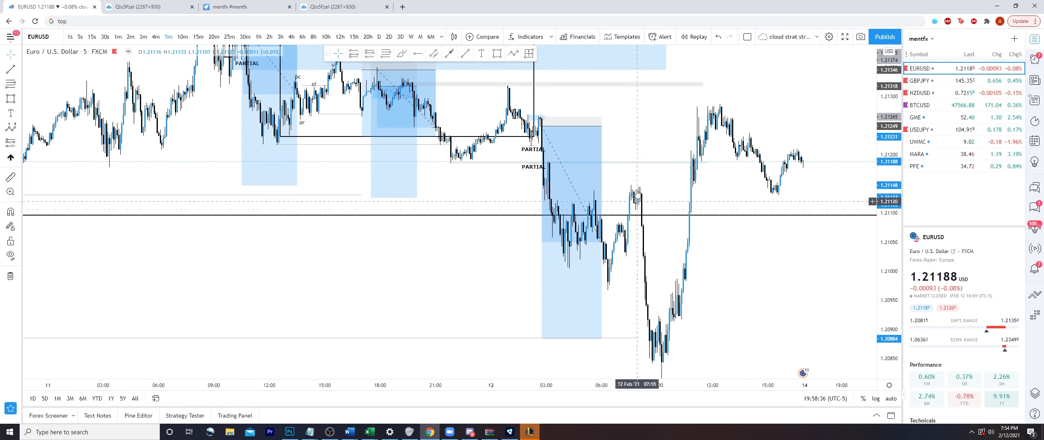
Switch the chart to the 4-hour timeframe and frame the range box, the blue supply zone and the collapse line.
left_click_drag(637, 202, 638, 207)
left_click(591, 220)
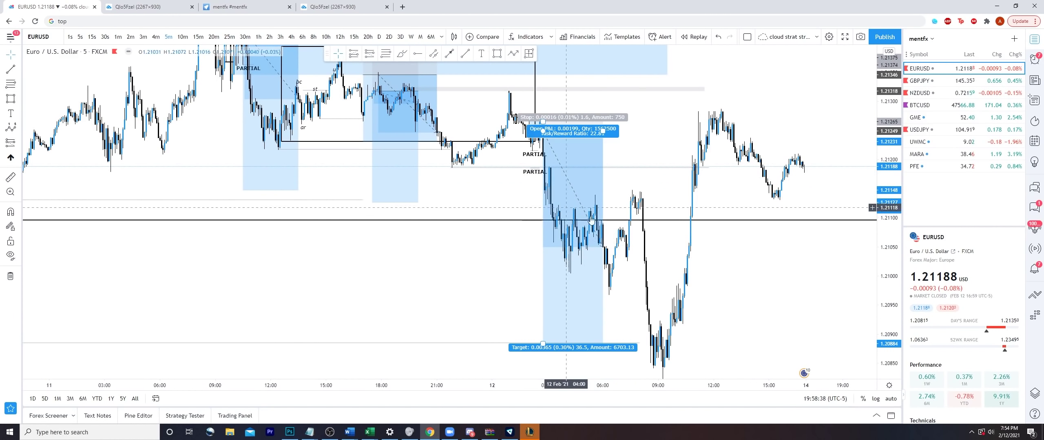
left_click(291, 36)
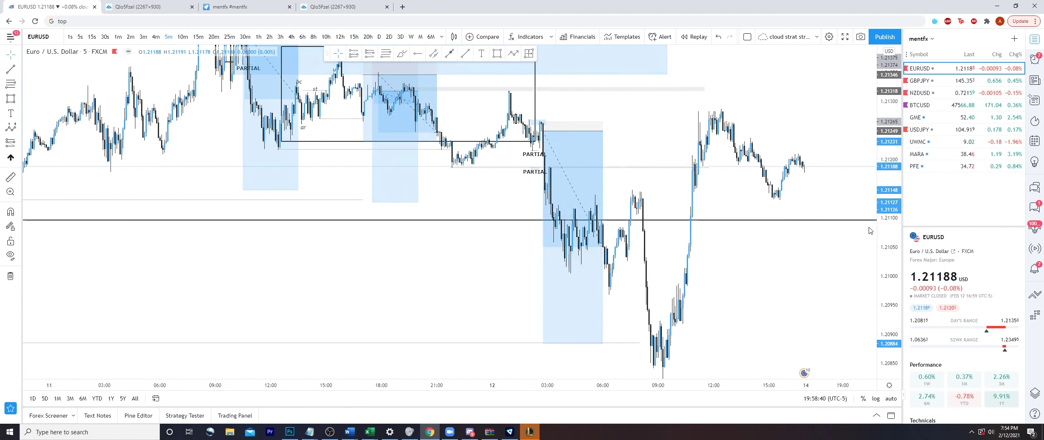
left_click_drag(888, 231, 888, 373)
scroll(771, 317, "up", 10)
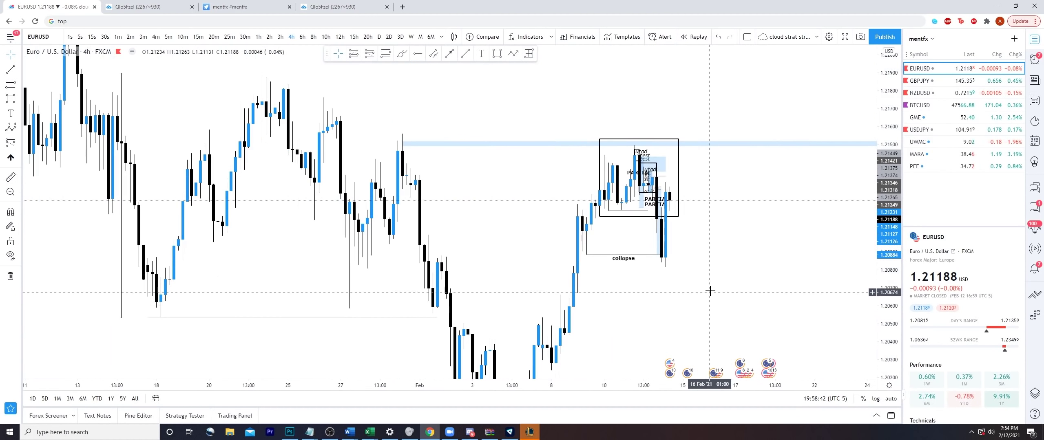
left_click_drag(888, 287, 888, 191)
left_click_drag(774, 265, 757, 244)
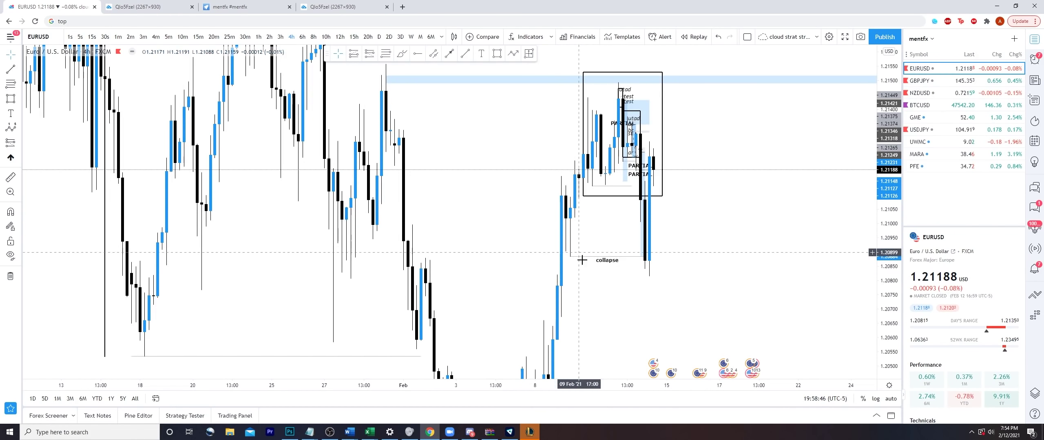
left_click_drag(728, 272, 659, 302)
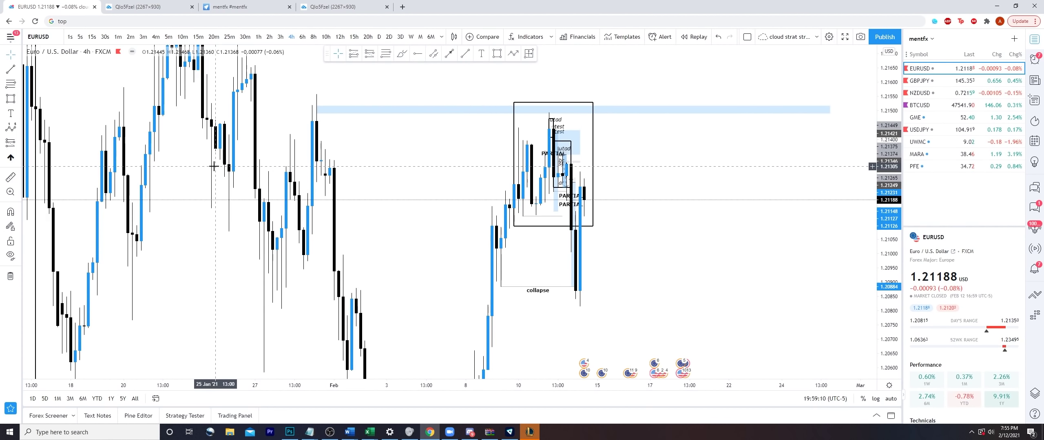
left_click_drag(212, 226, 284, 274)
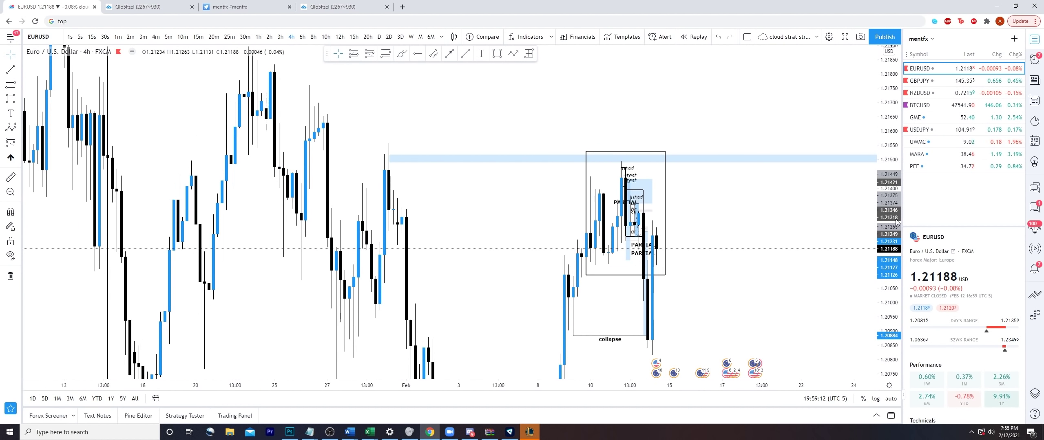
left_click_drag(896, 221, 895, 251)
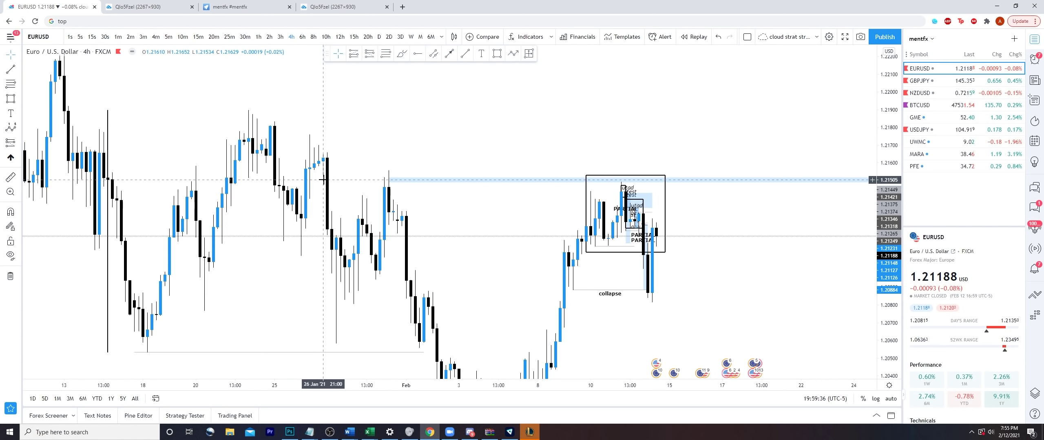
left_click(416, 54)
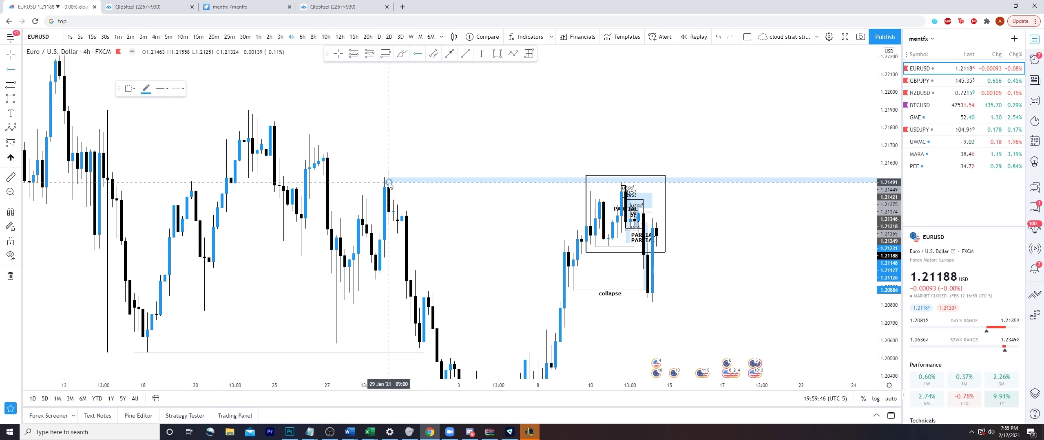
left_click(389, 182)
key("Escape")
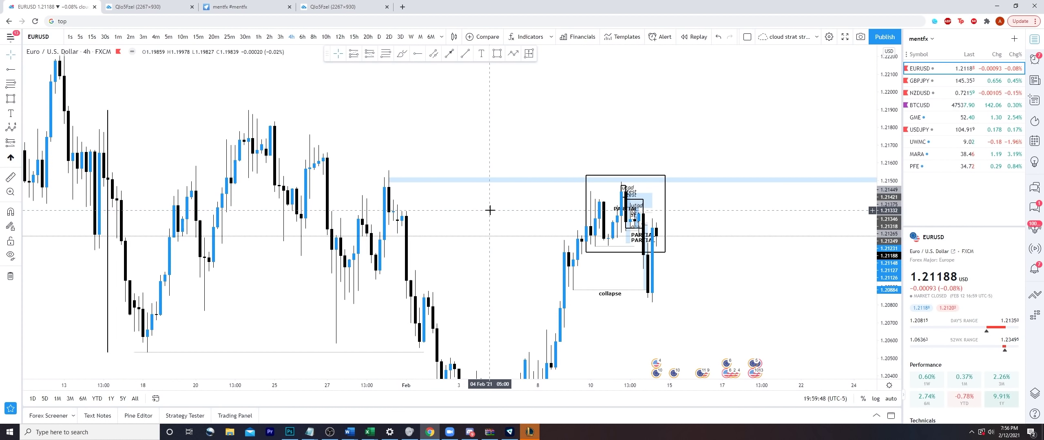
Switch to Discord to view the EURUSD chart image in mentfx-trade-ideas, and return to the 4-hour chart's supply zone.
left_click_drag(481, 202, 424, 172)
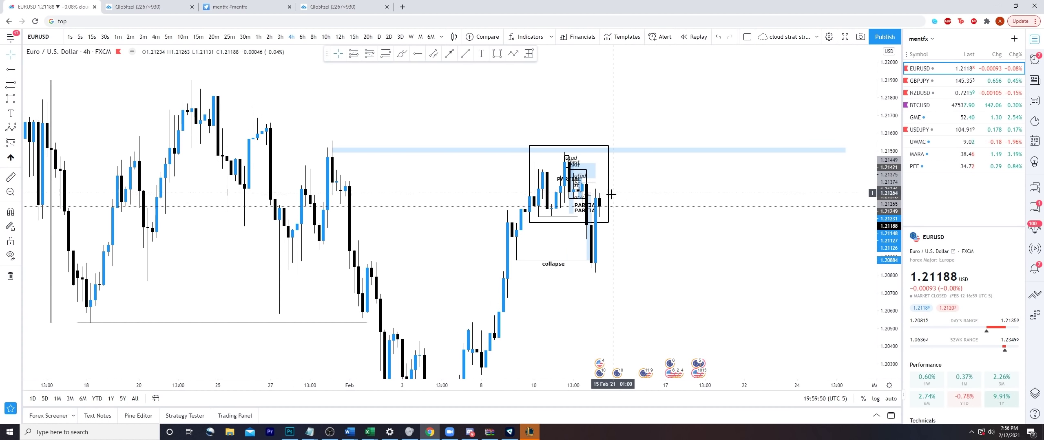
left_click(473, 431)
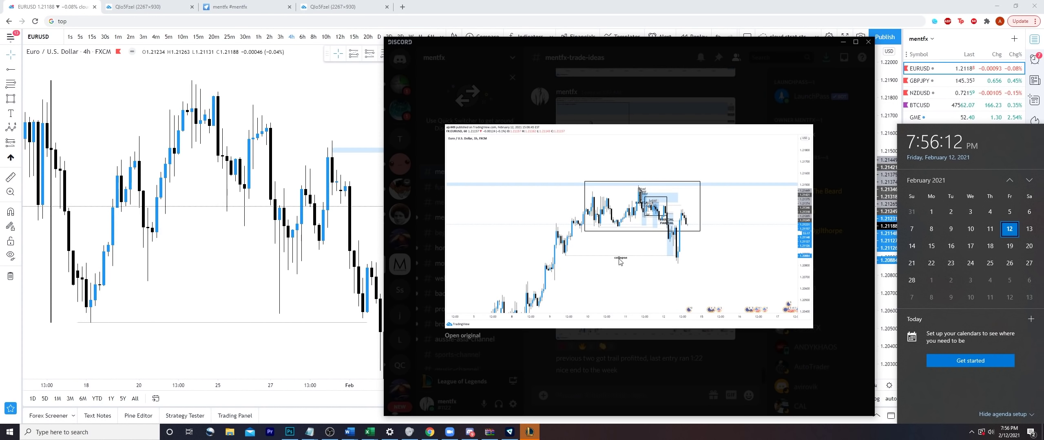
left_click(345, 266)
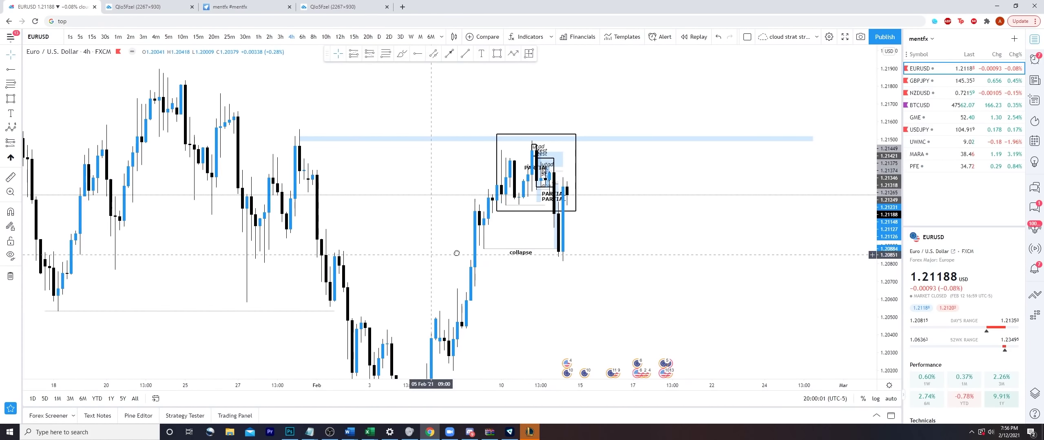
left_click_drag(462, 279, 430, 268)
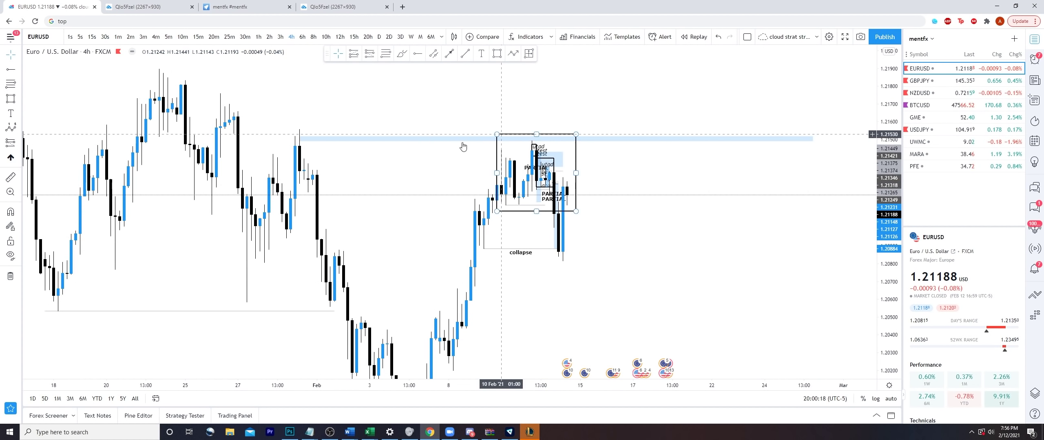
left_click(438, 139)
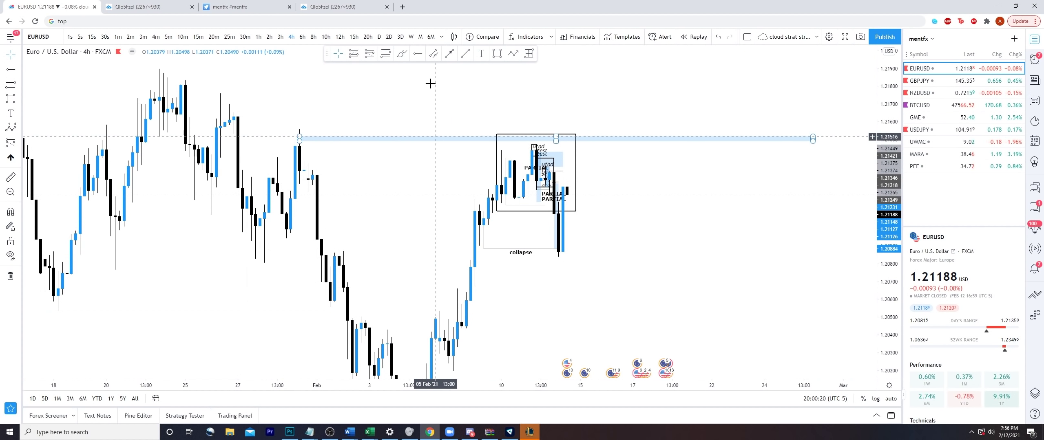
Circle the range box's later candles and the drop through the collapse line with a brush stroke, and undo it.
left_click(401, 53)
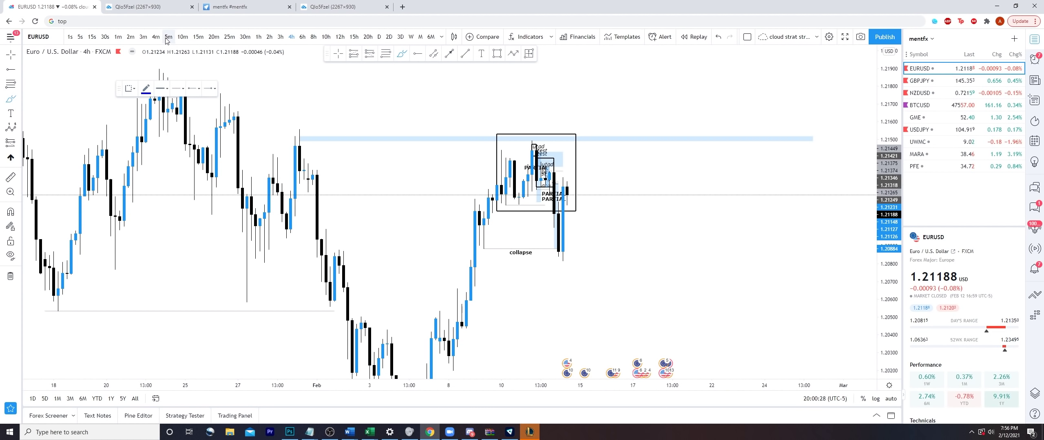
left_click_drag(565, 145, 514, 122)
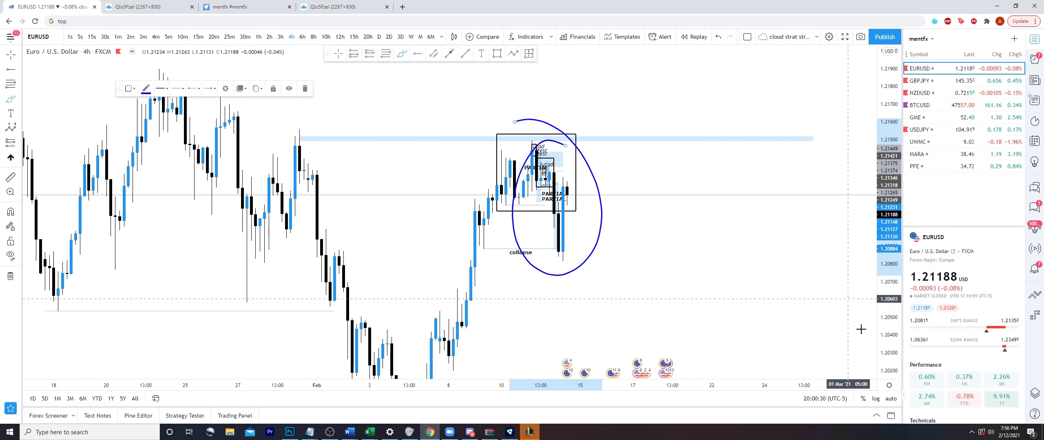
key("ctrl+z")
left_click(1009, 434)
left_click(1008, 433)
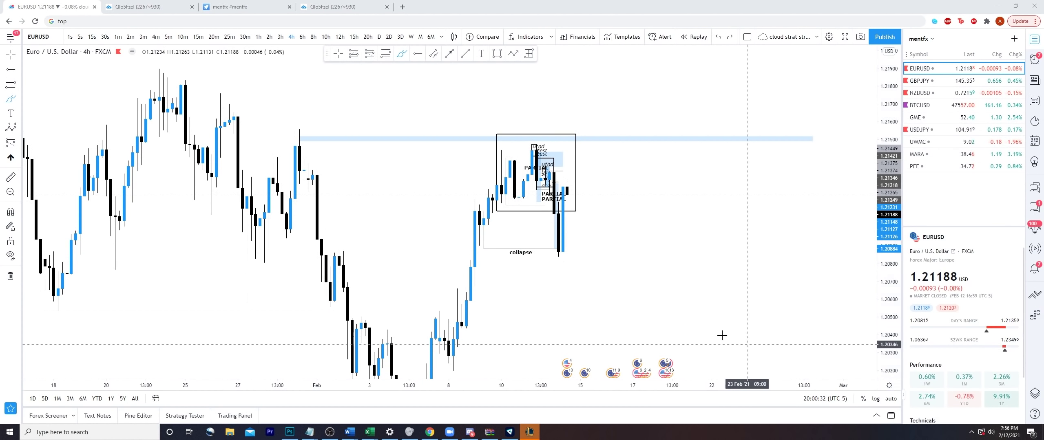